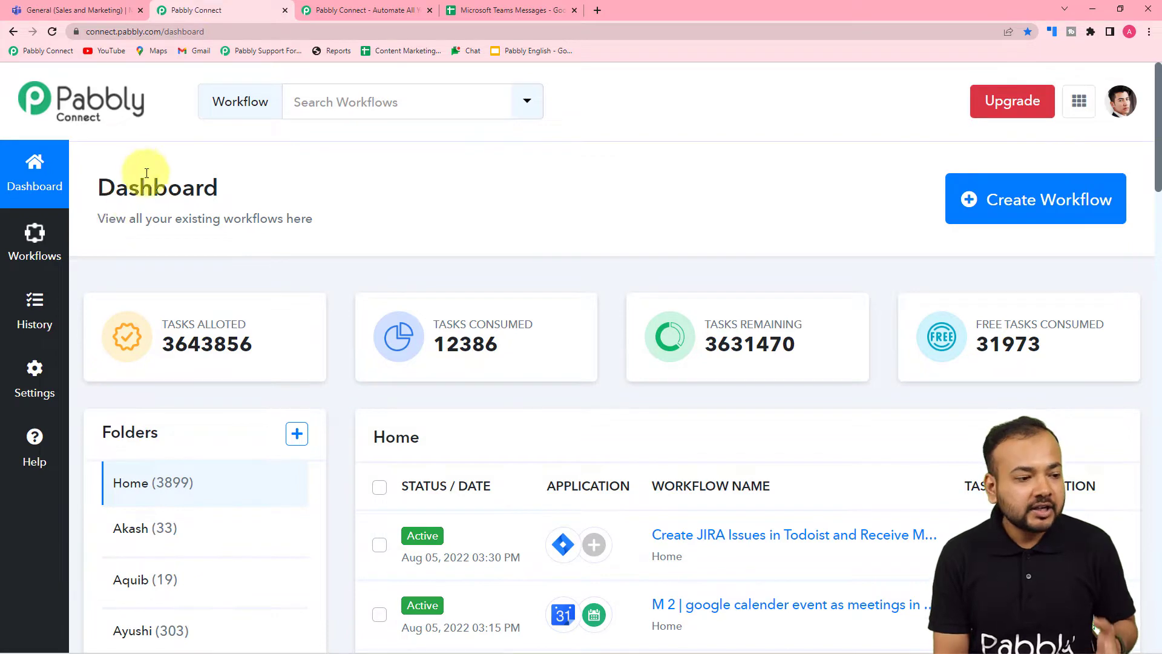
- Create a new workflow titled 'Microsoft Teams to Google Sheets'
click(1025, 216)
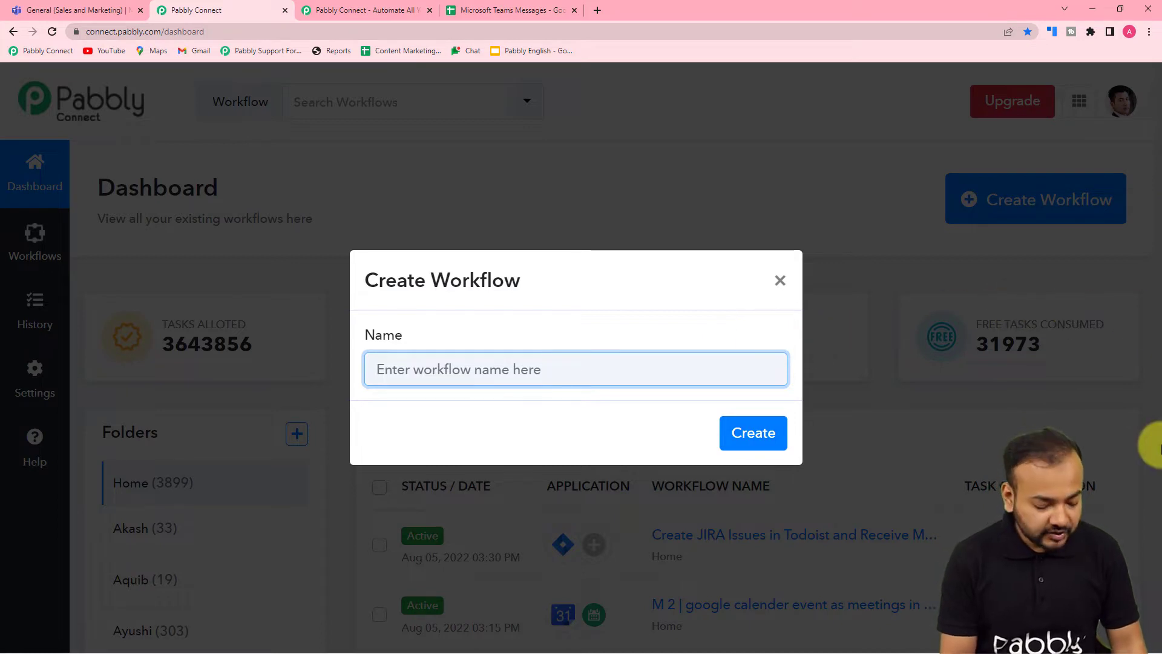
key(BackSpace)
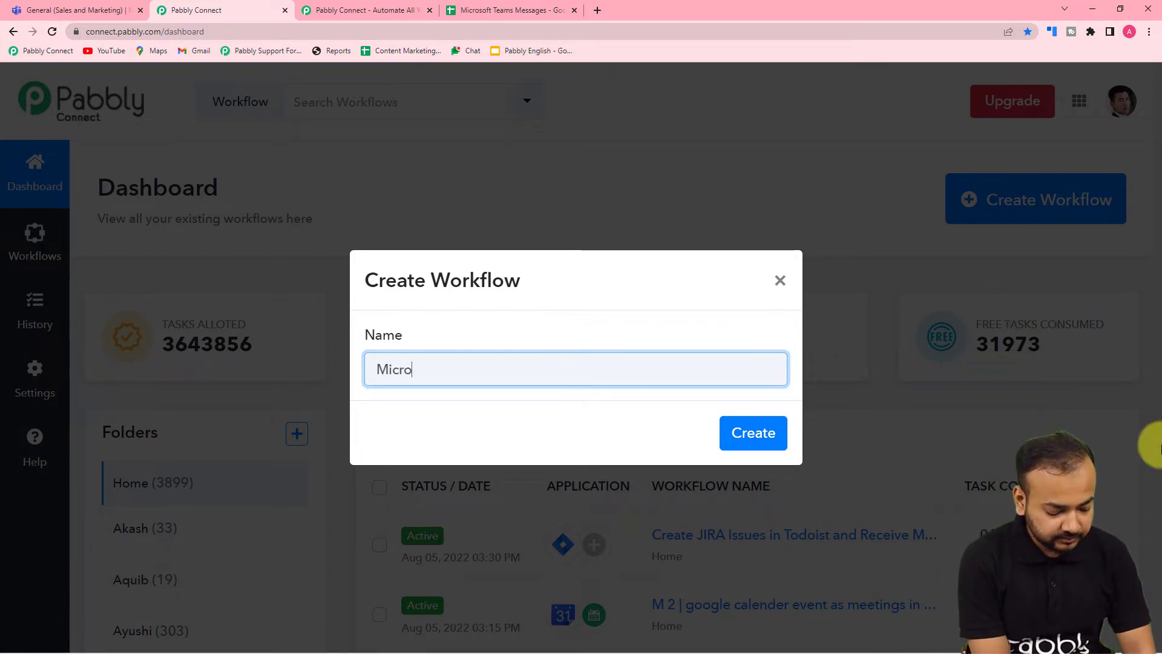
text(Micro)
click(604, 434)
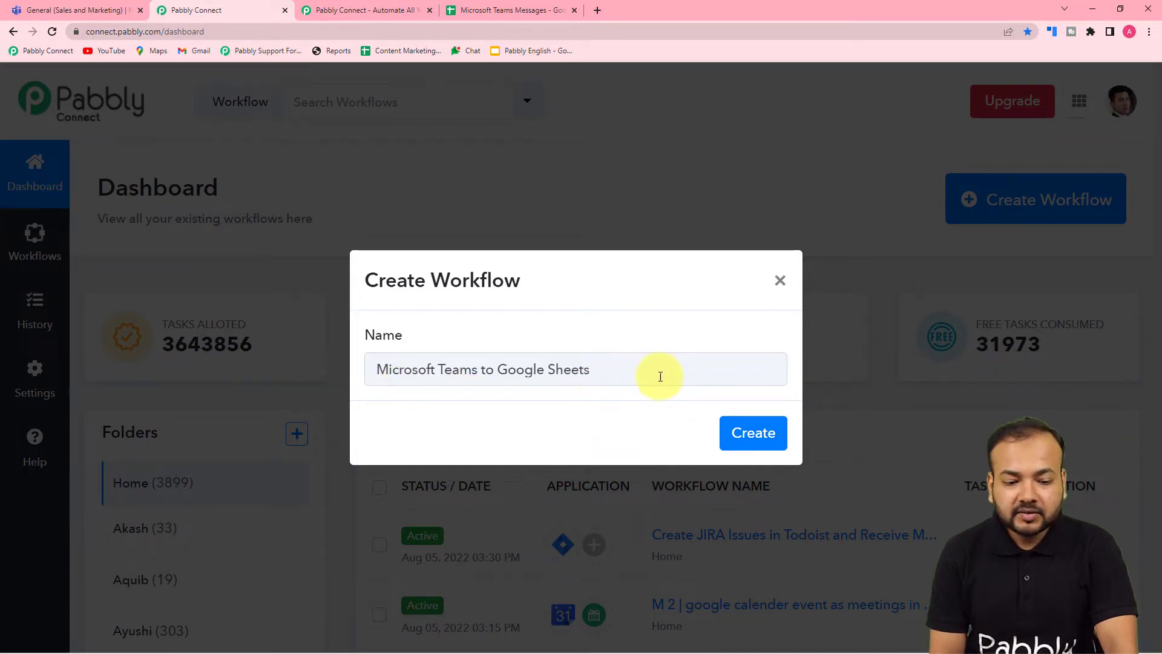
click(751, 434)
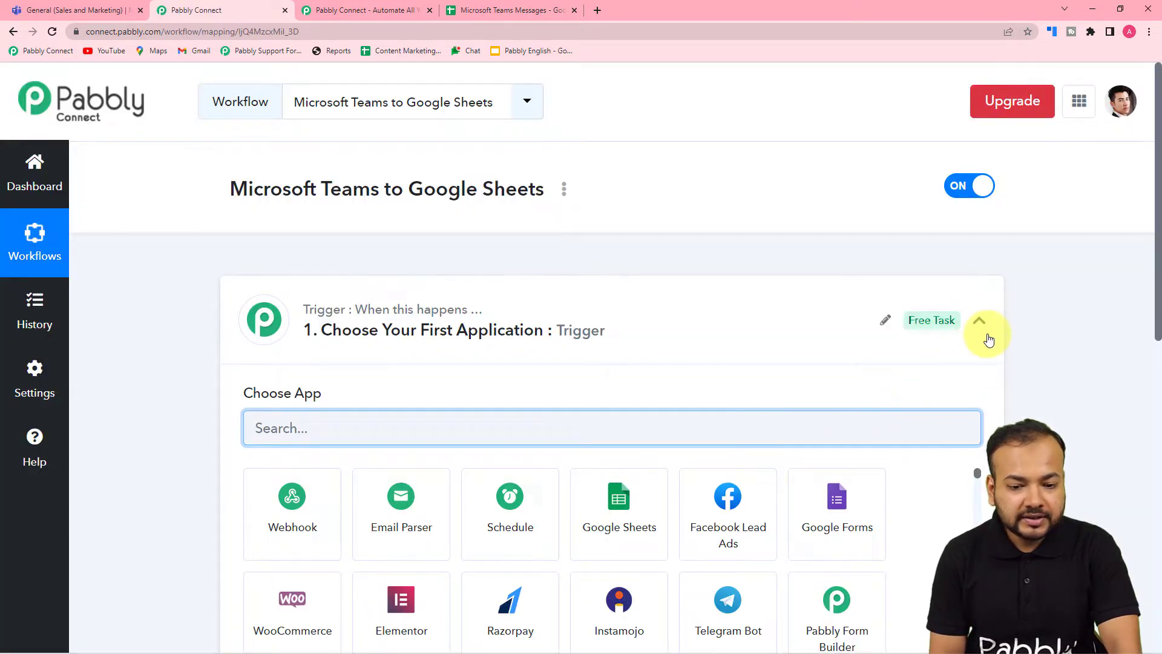
- Search for and choose Microsoft Teams as the trigger app
click(986, 331)
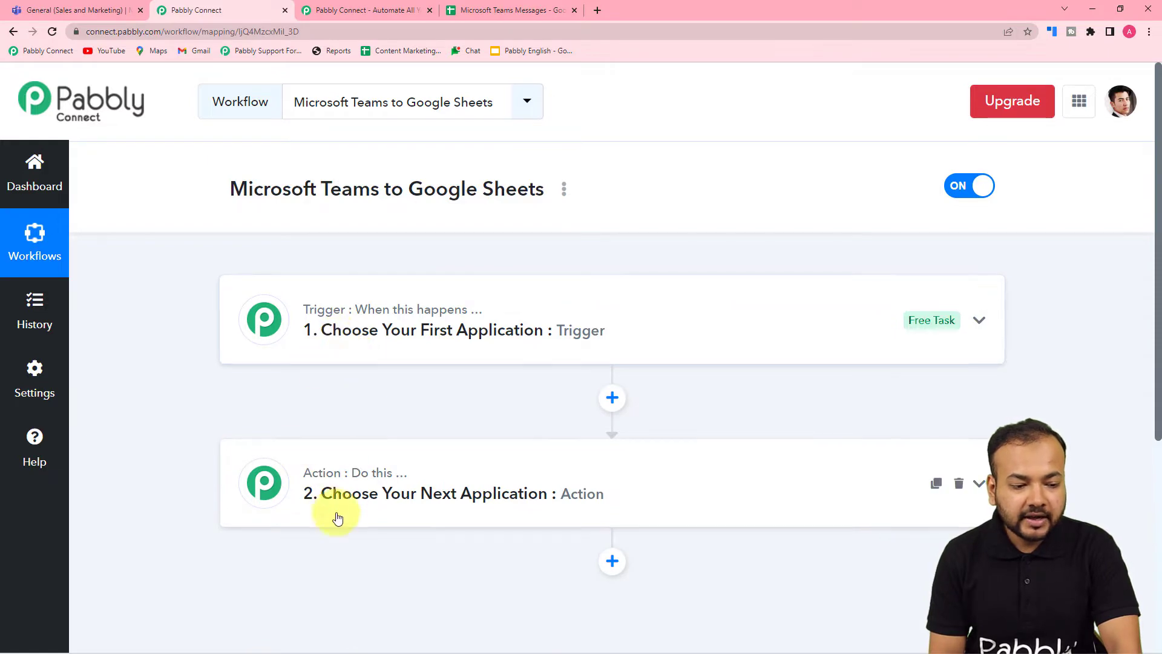
click(345, 350)
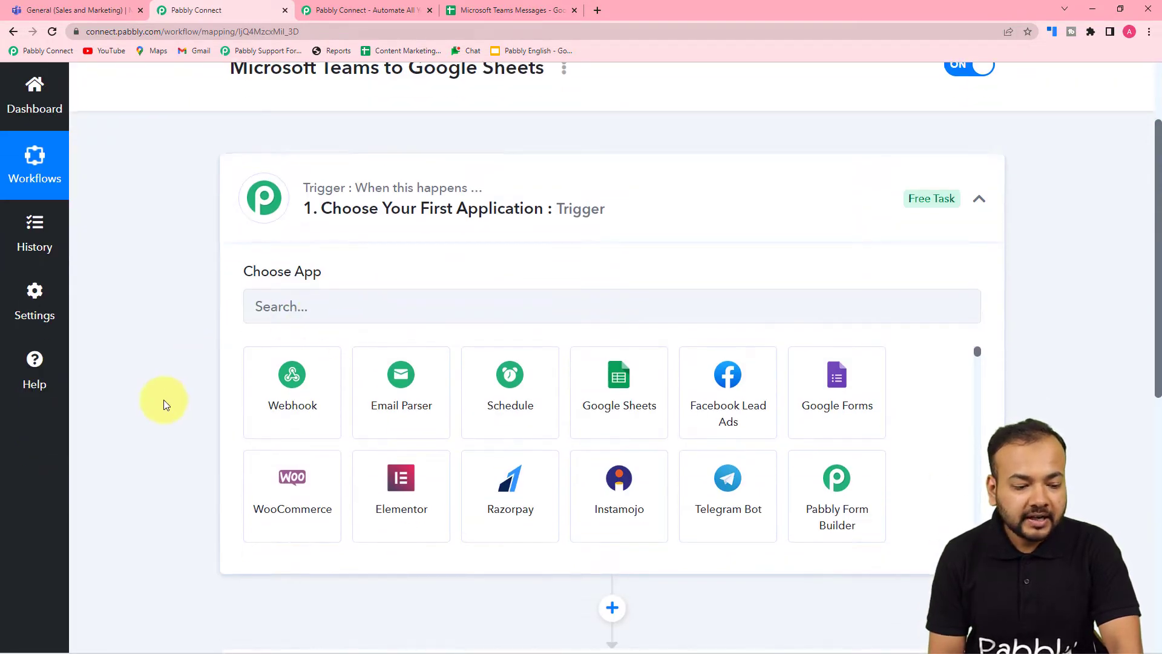
scroll(200, 415, down, 7)
click(341, 312)
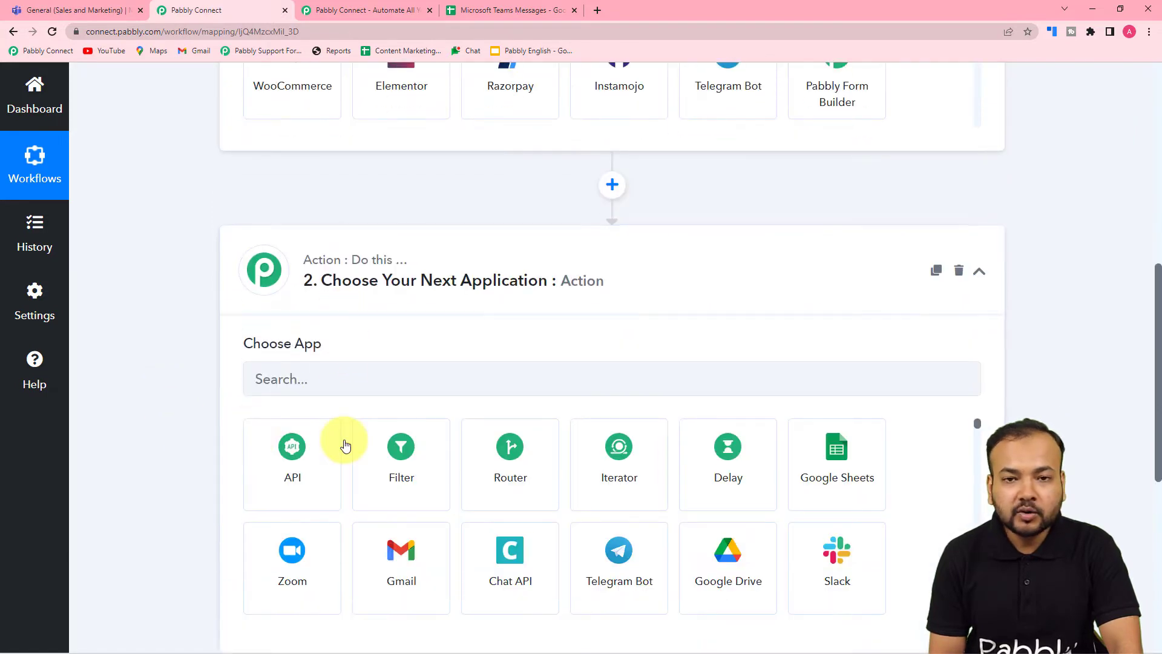
scroll(351, 451, up, 6)
scroll(356, 460, up, 1)
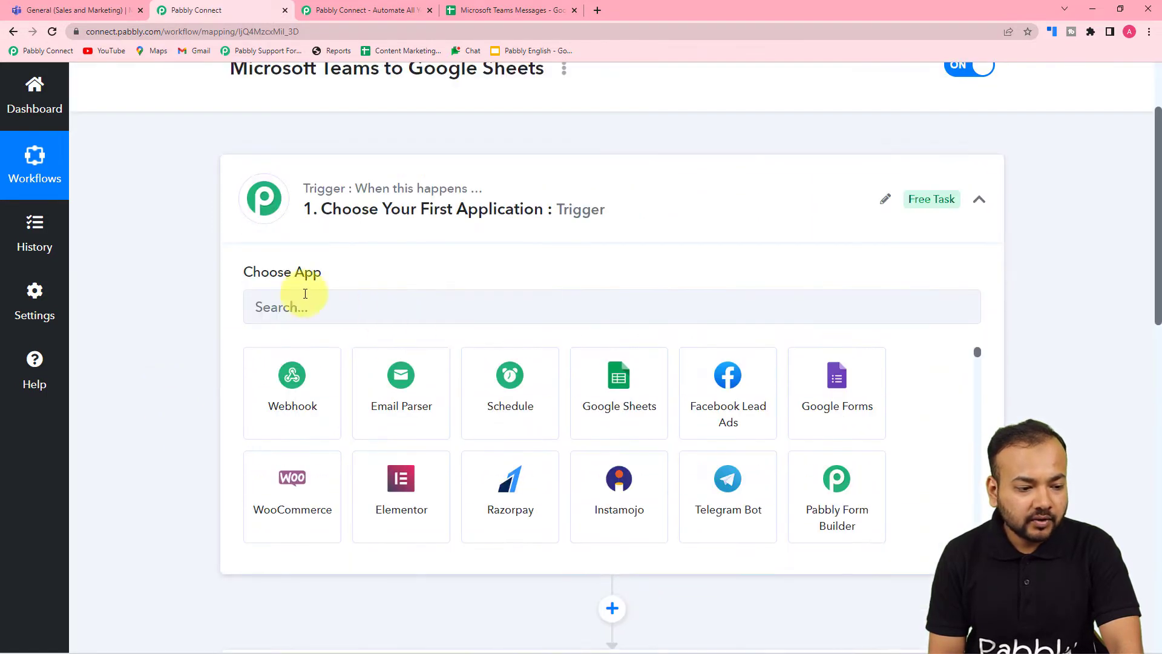
click(347, 312)
text(micr)
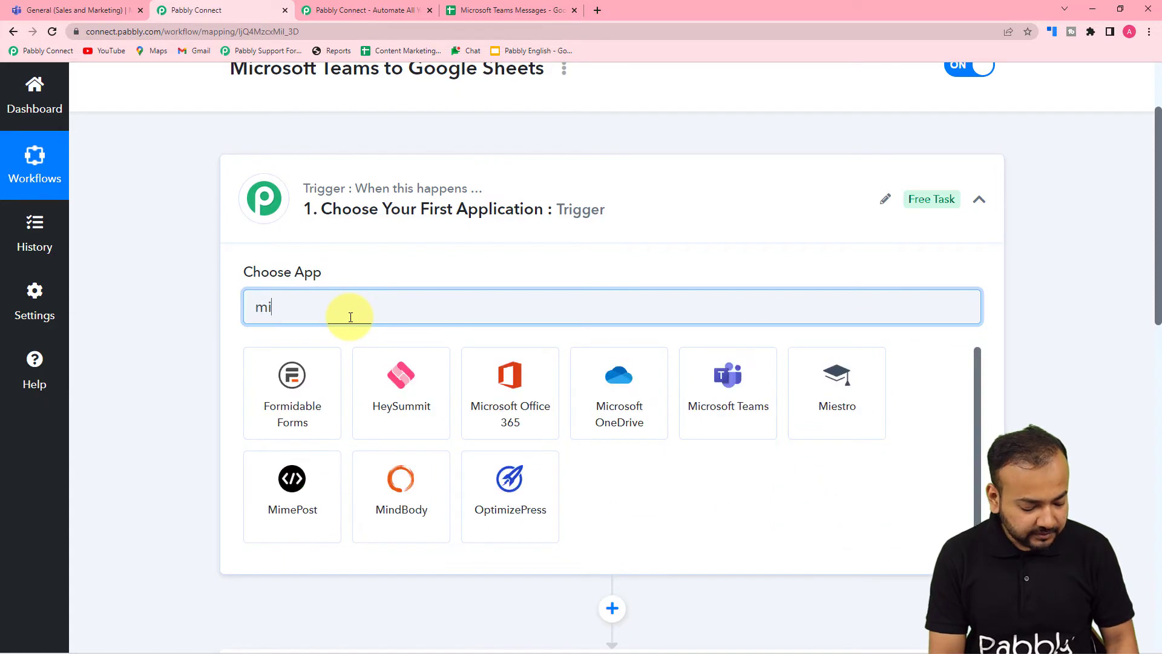
click(493, 402)
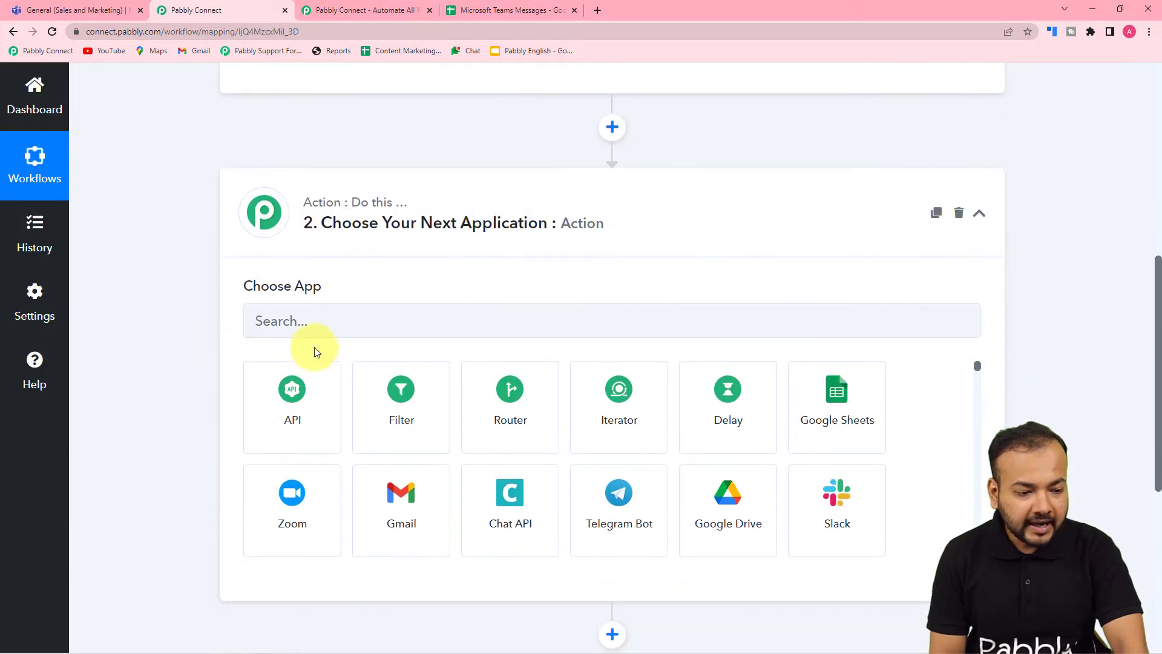
- Choose Google Sheets as the action app
click(331, 321)
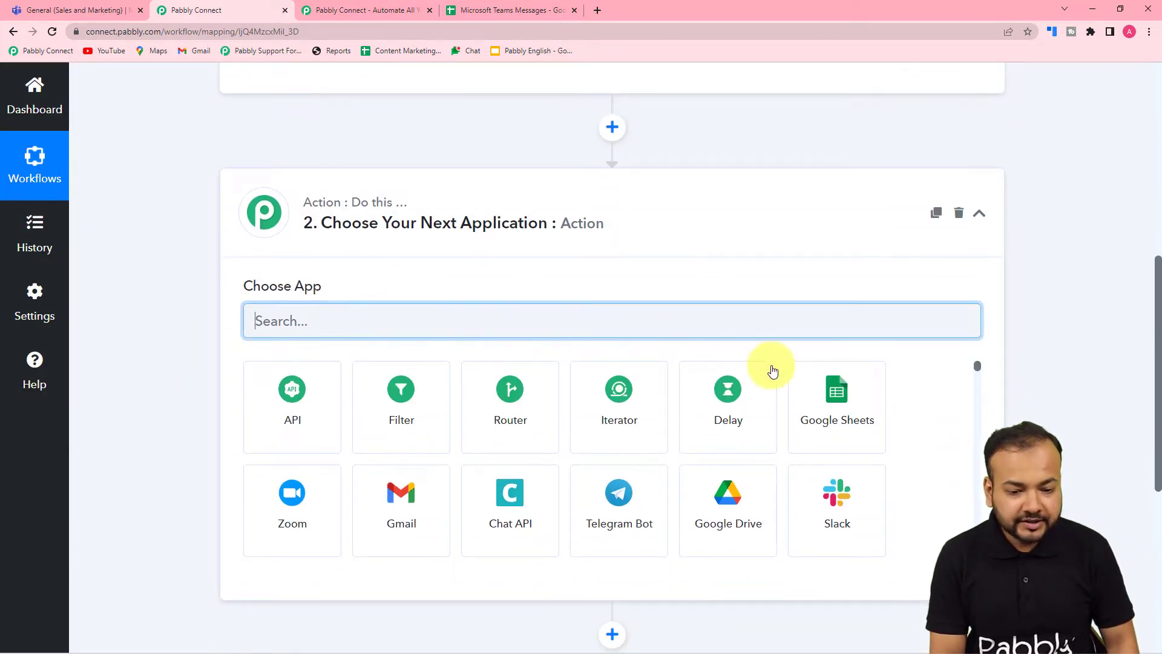
click(801, 391)
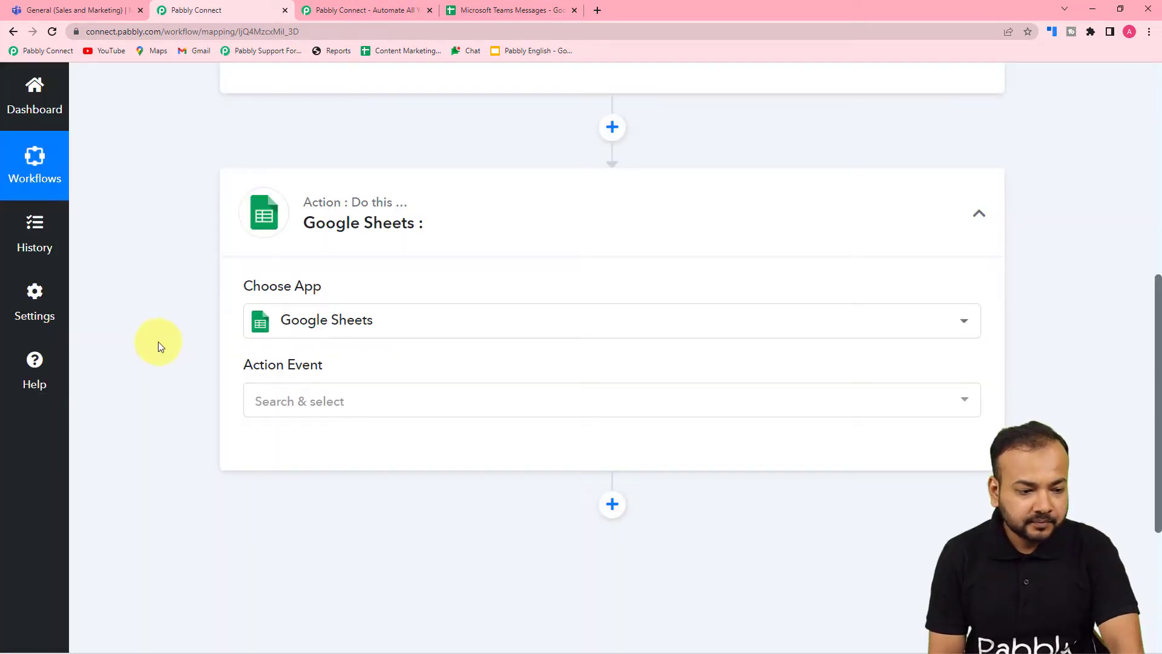
scroll(172, 350, up, 5)
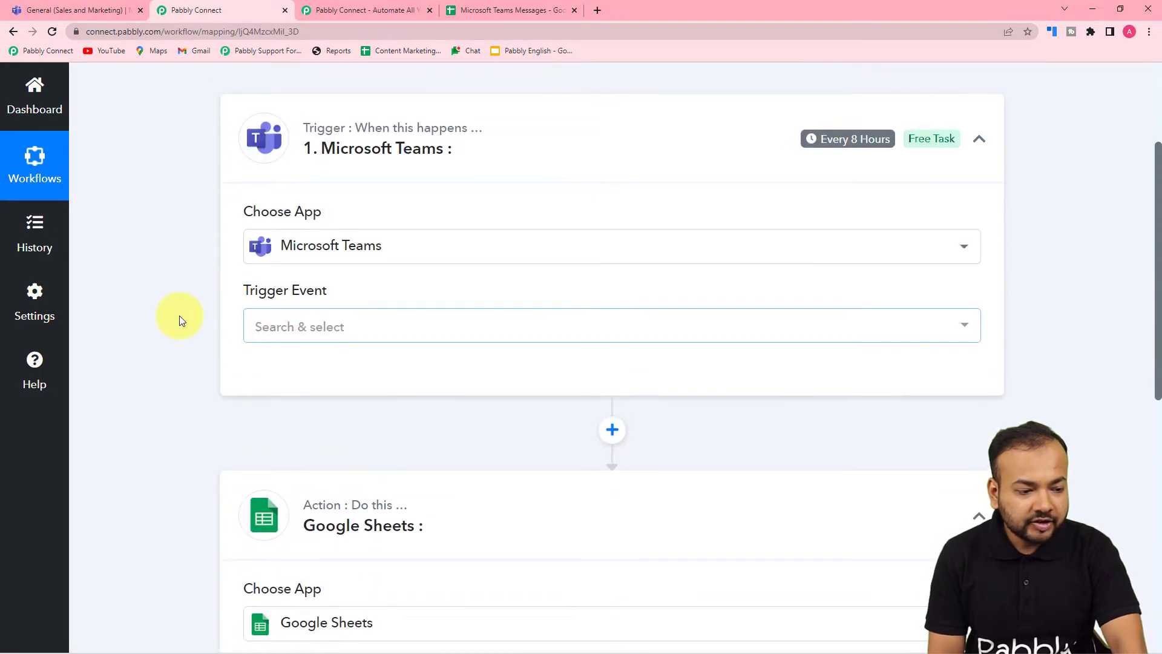
scroll(206, 442, down, 3)
scroll(153, 365, up, 3)
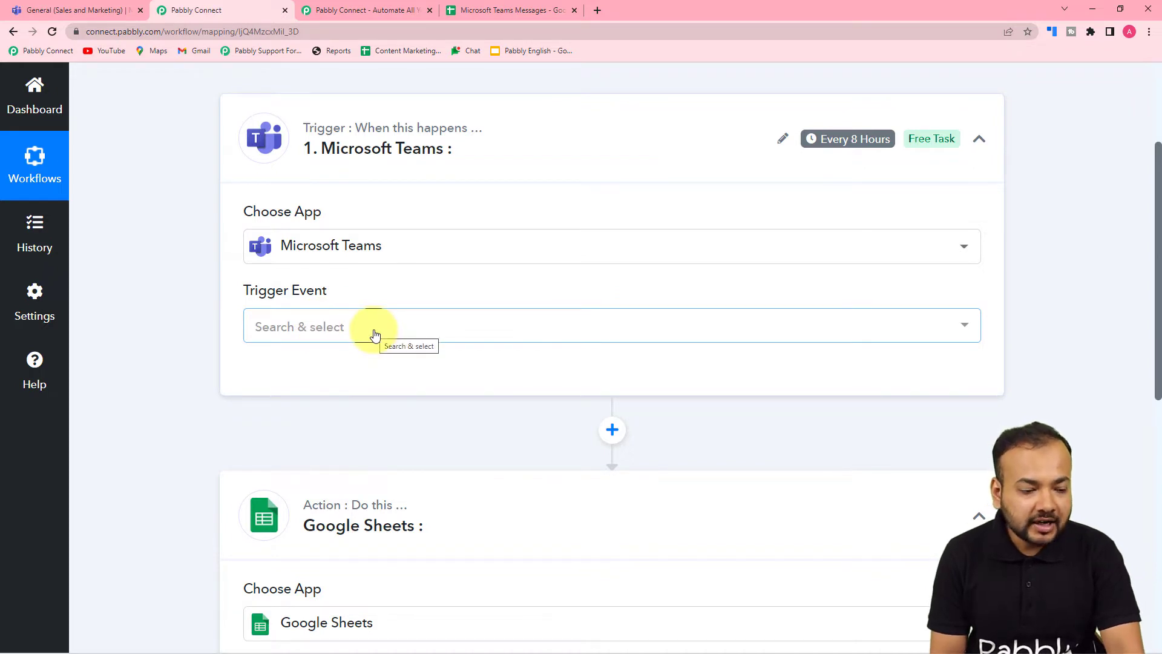
scroll(138, 460, down, 6)
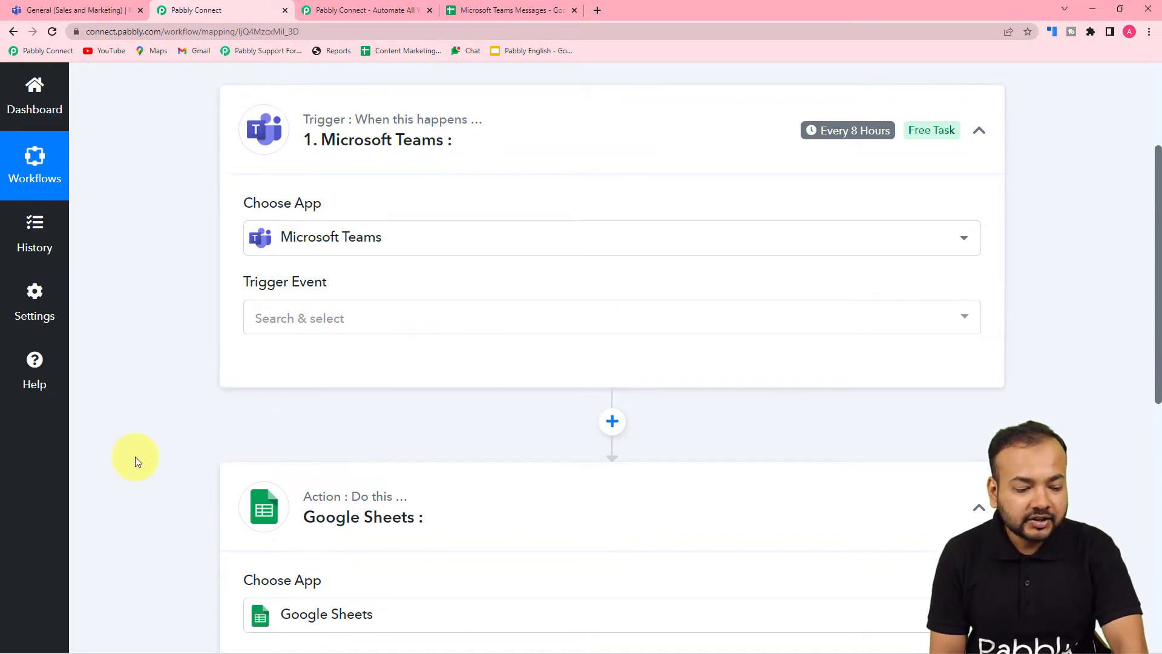
scroll(382, 373, up, 7)
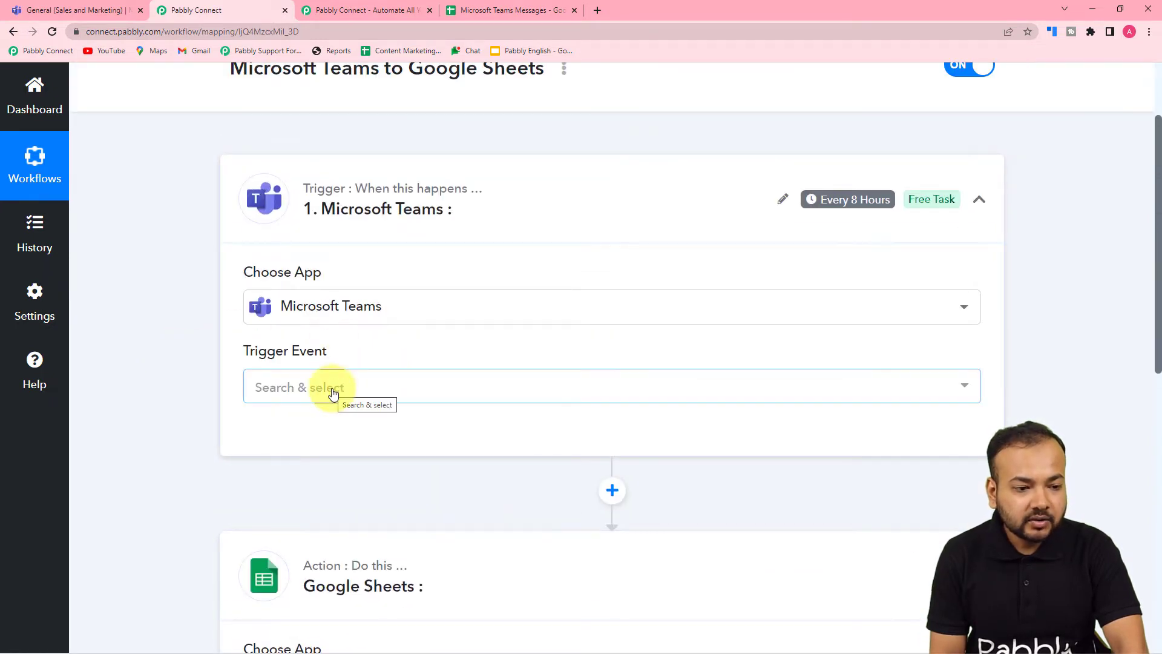
- Set the Microsoft Teams trigger event to New Channel Message
click(333, 393)
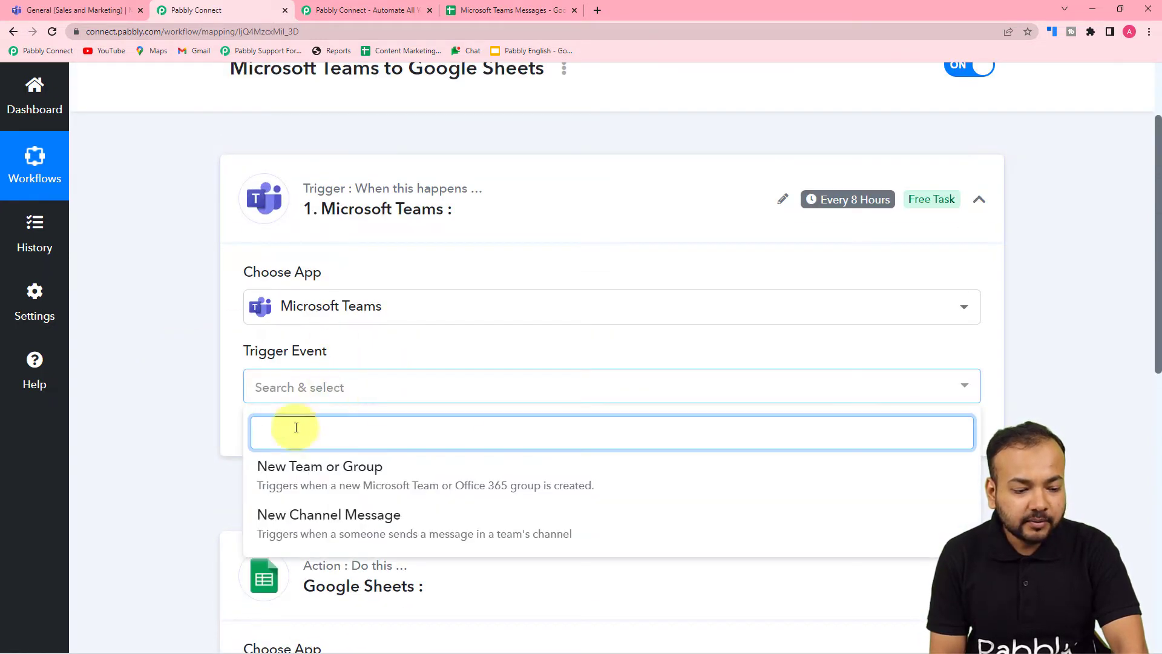
click(328, 531)
scroll(181, 448, down, 6)
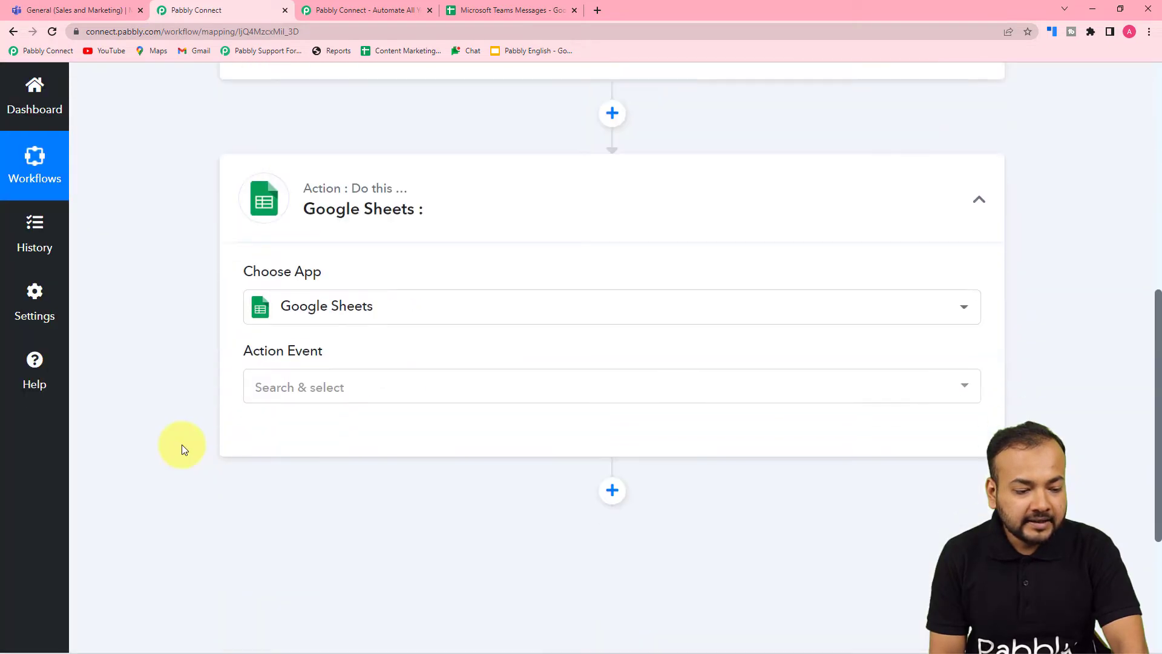
- Set the Google Sheets action event to Add New Row
click(299, 379)
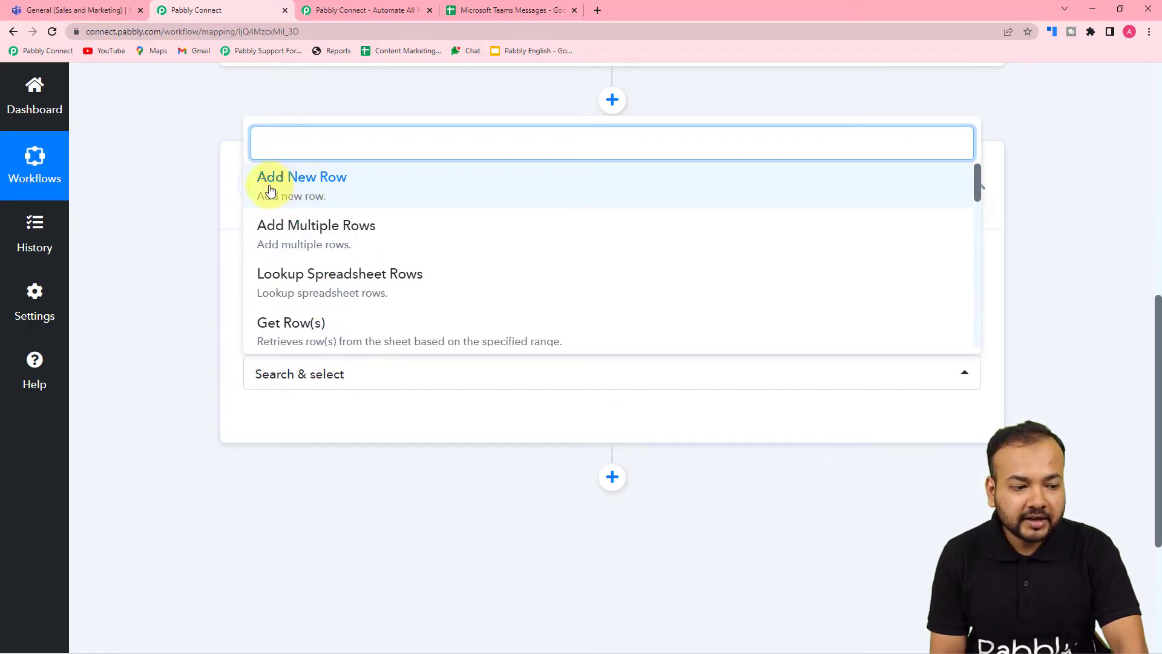
click(311, 198)
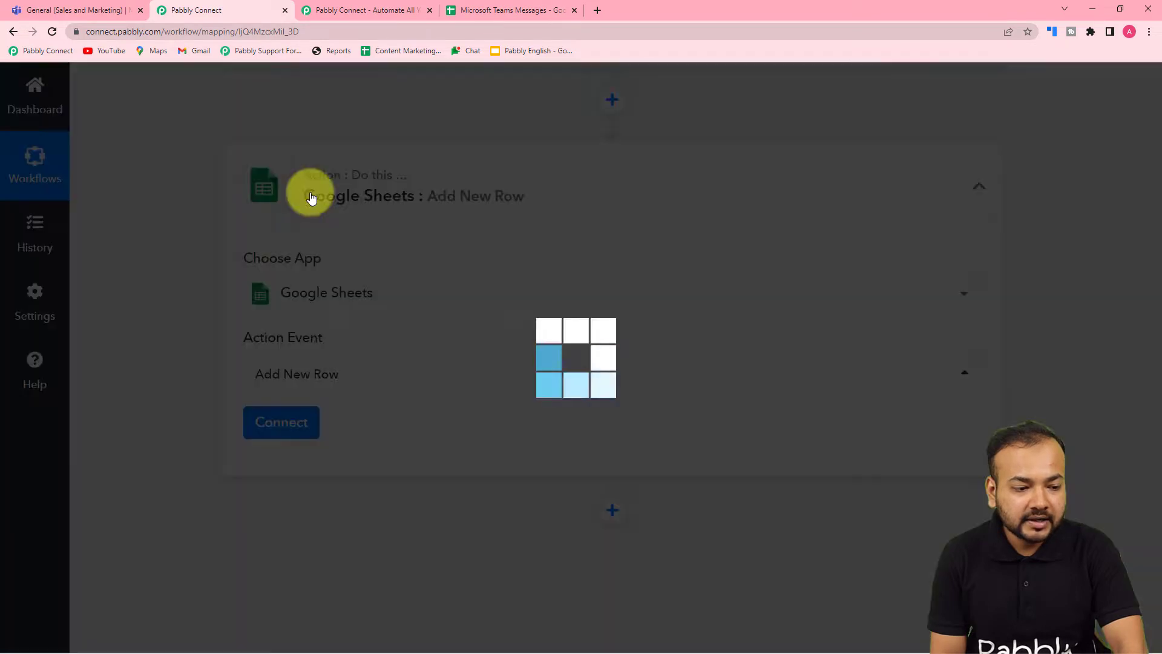
scroll(184, 286, up, 6)
scroll(184, 292, up, 1)
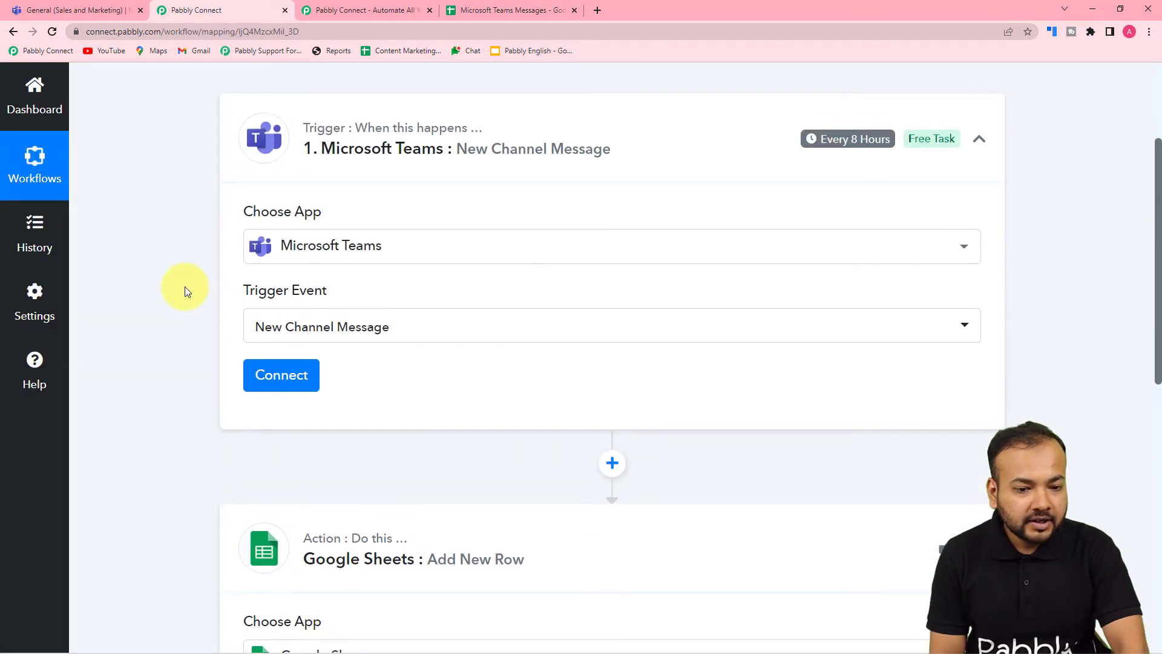
mouse_move(834, 148)
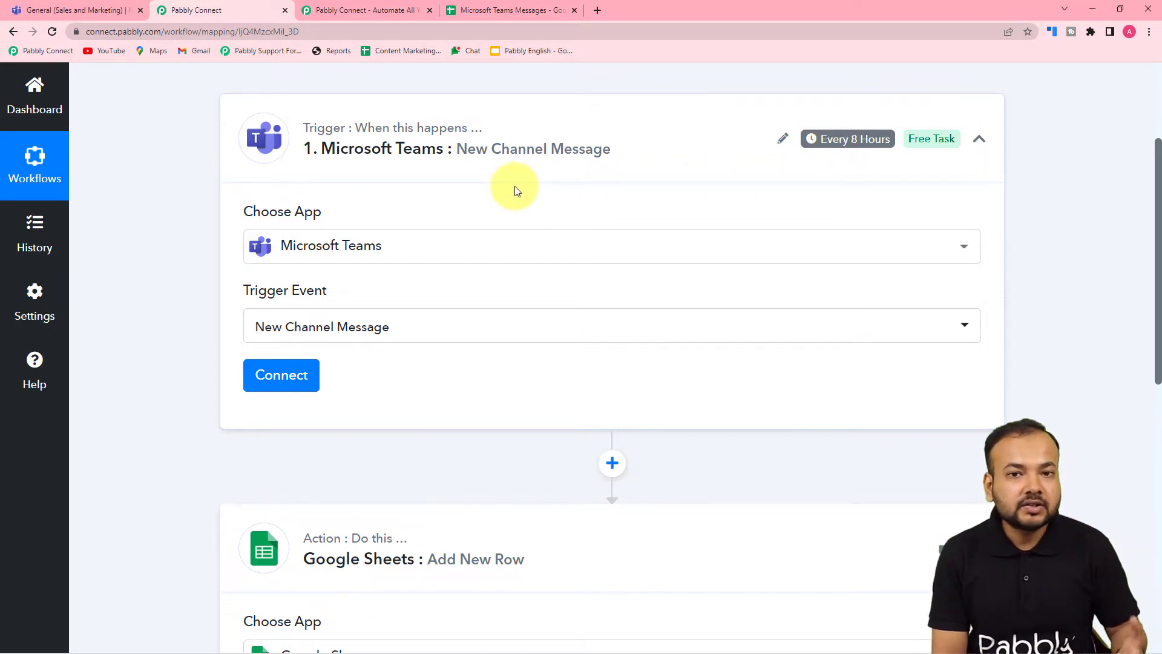
scroll(262, 399, down, 6)
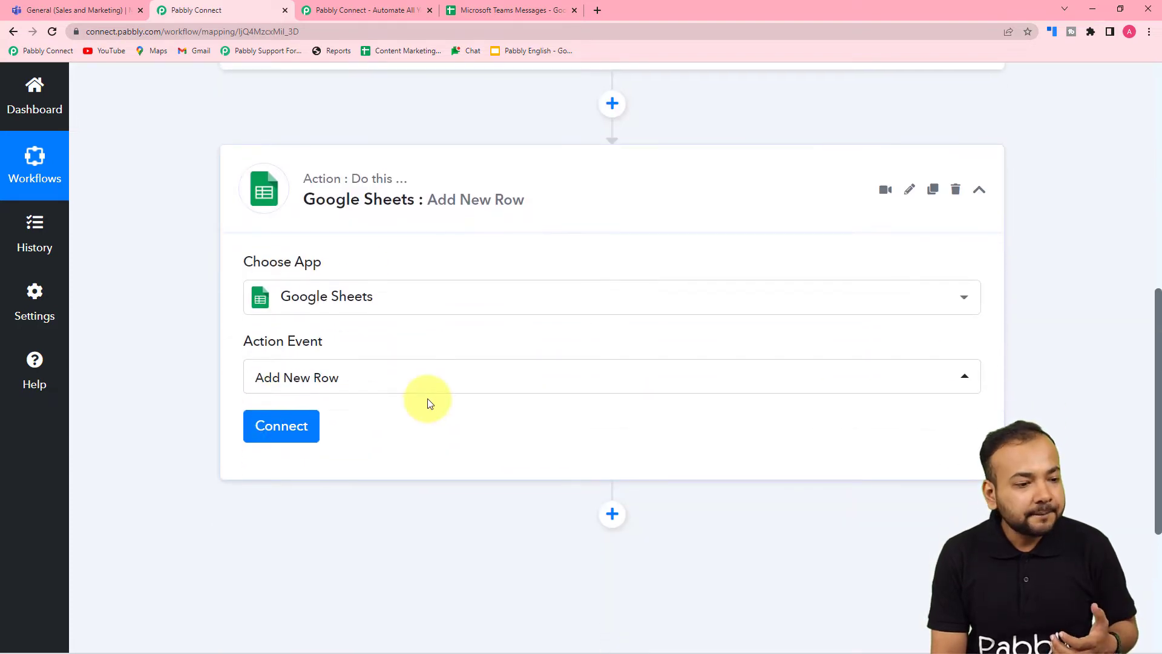
scroll(428, 400, up, 6)
- Add a new Microsoft Teams connection, skipping security setup and accepting the permissions
click(281, 381)
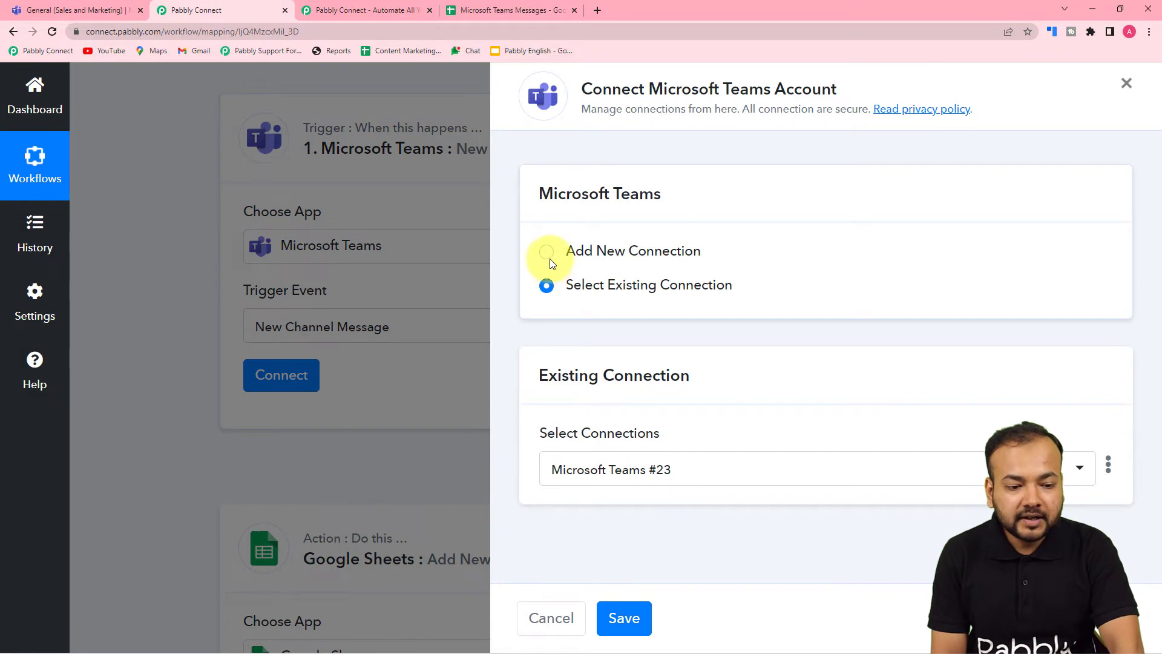
click(552, 262)
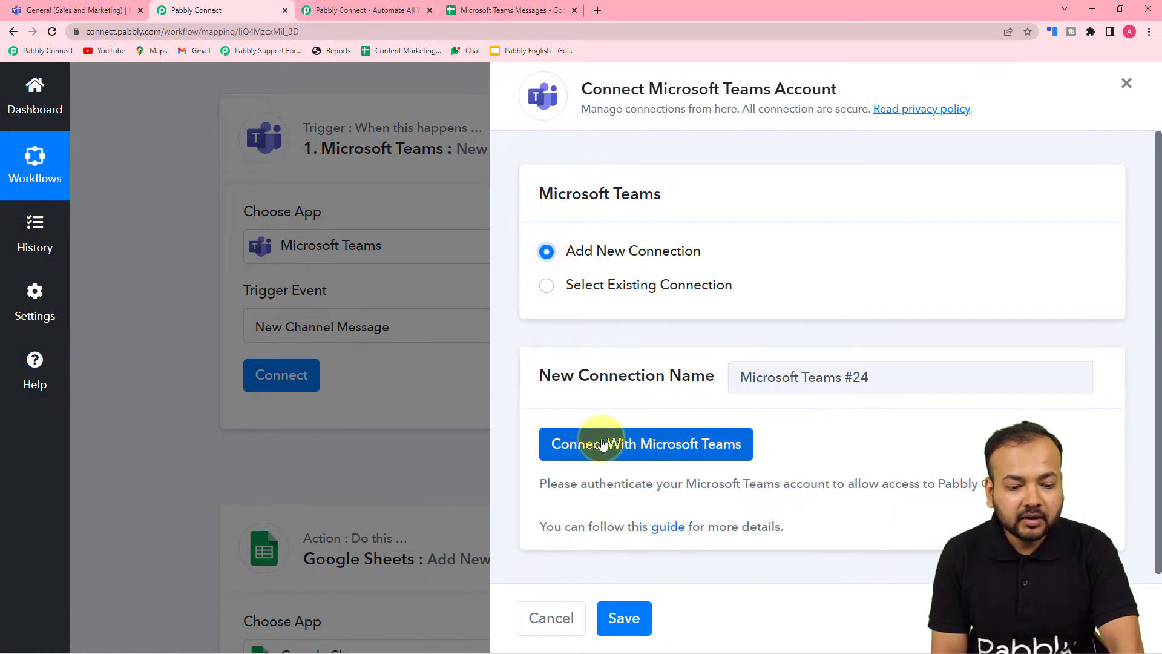
click(601, 445)
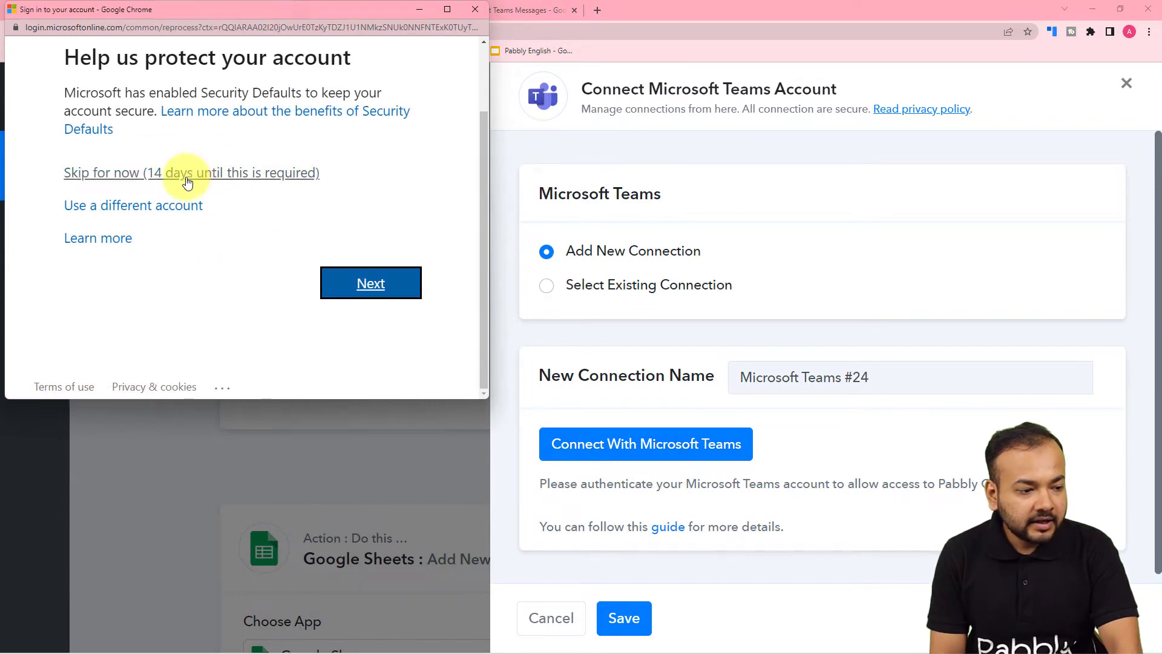
click(187, 177)
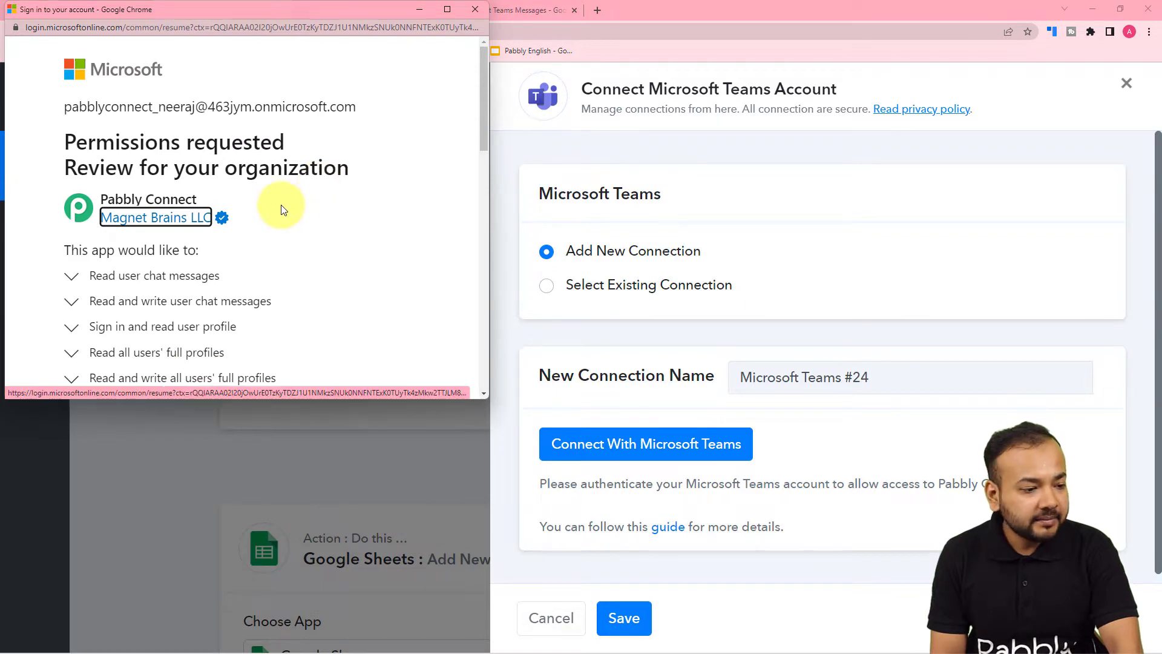
scroll(281, 209, down, 10)
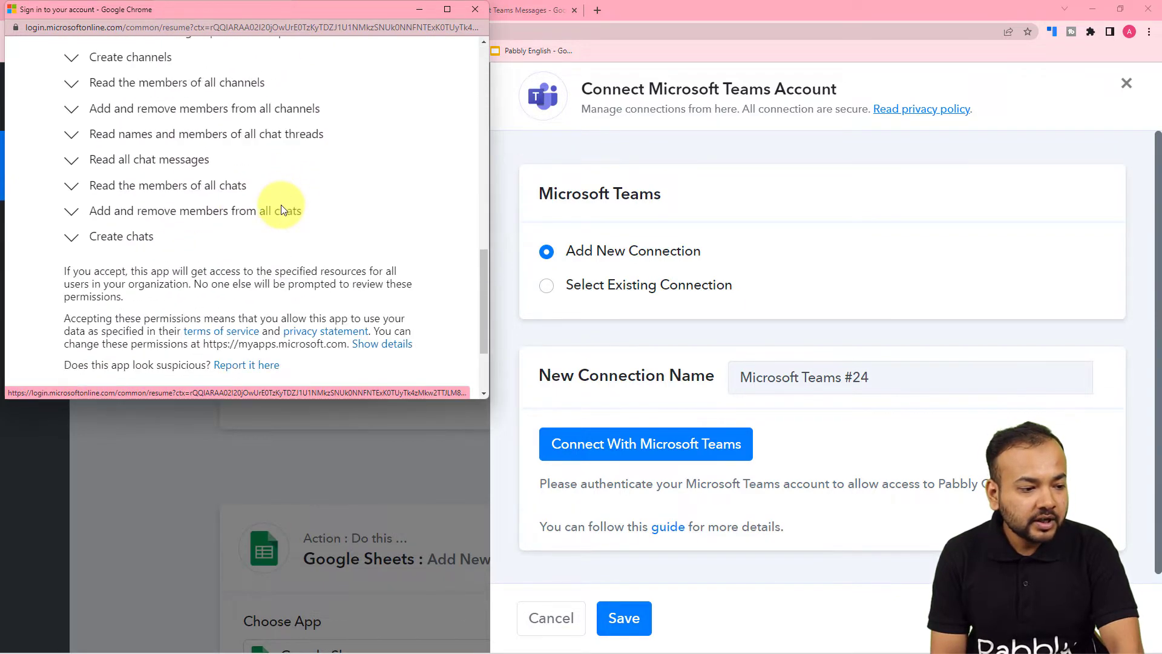
scroll(281, 204, down, 3)
click(376, 288)
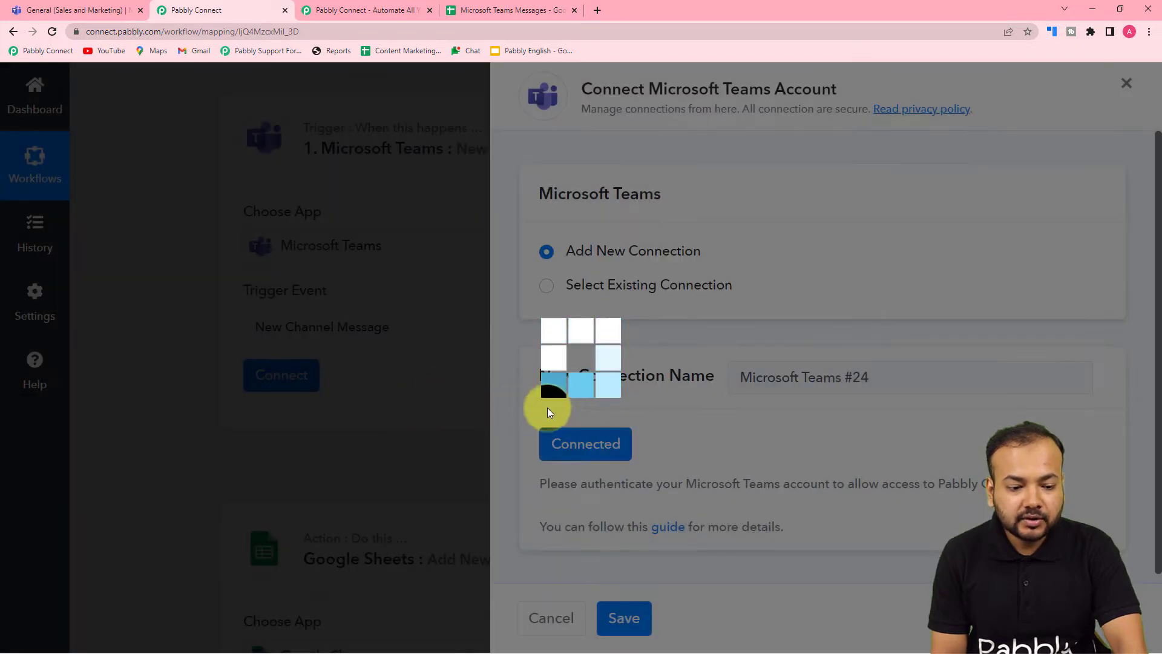
scroll(260, 297, down, 2)
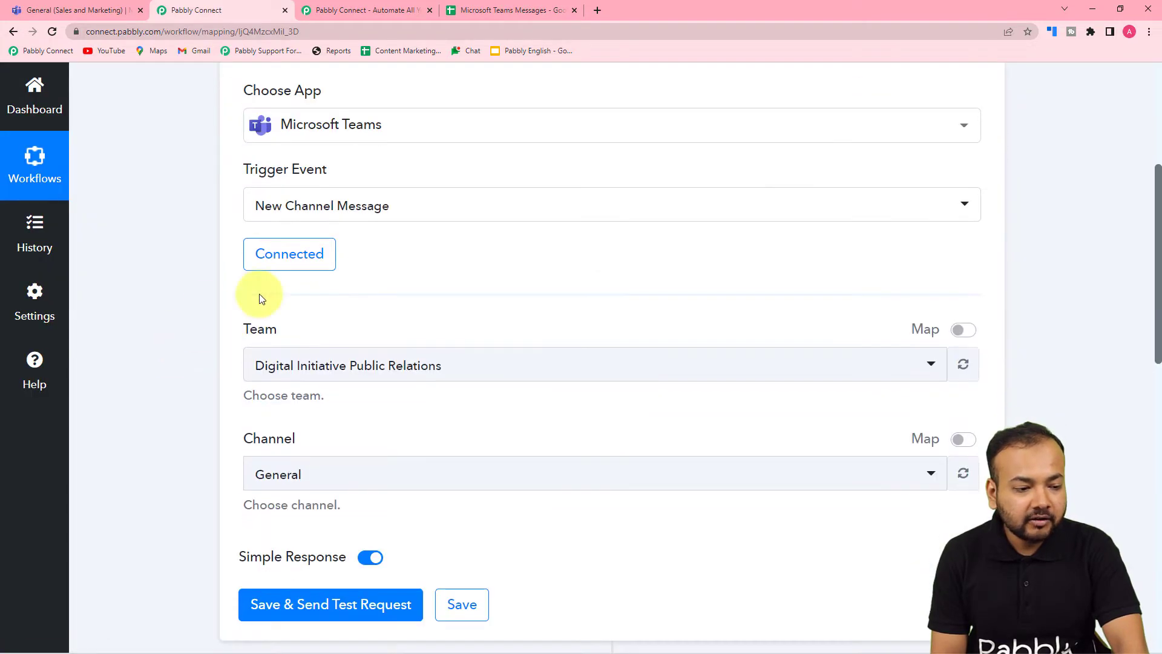
scroll(242, 294, down, 2)
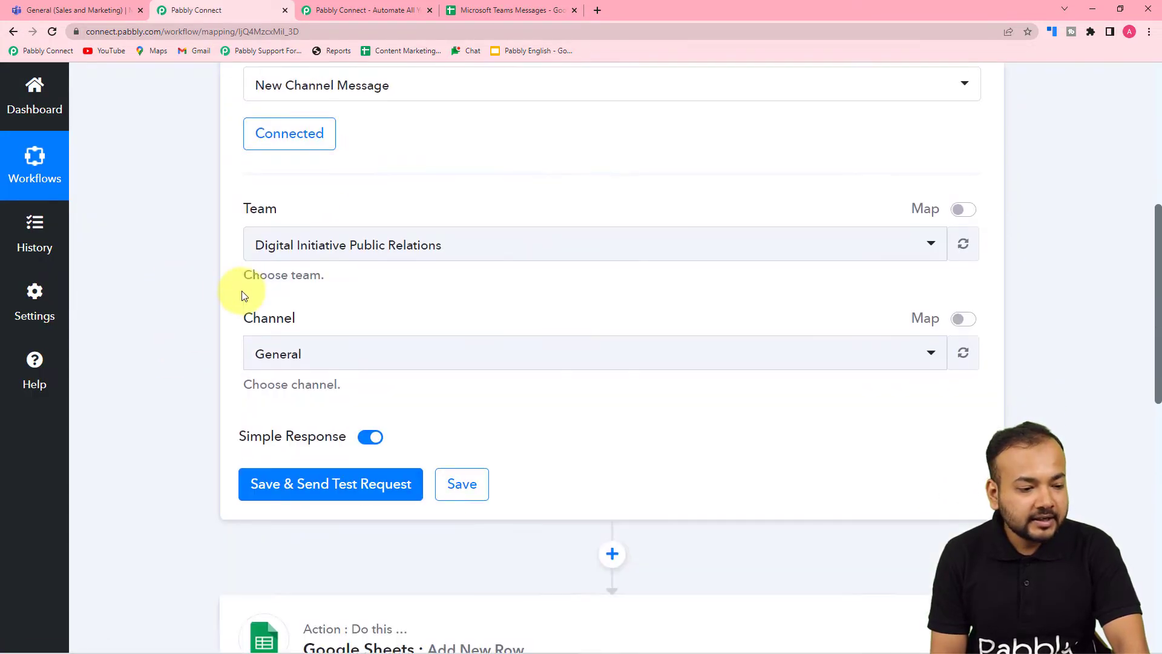
scroll(263, 250, down, 2)
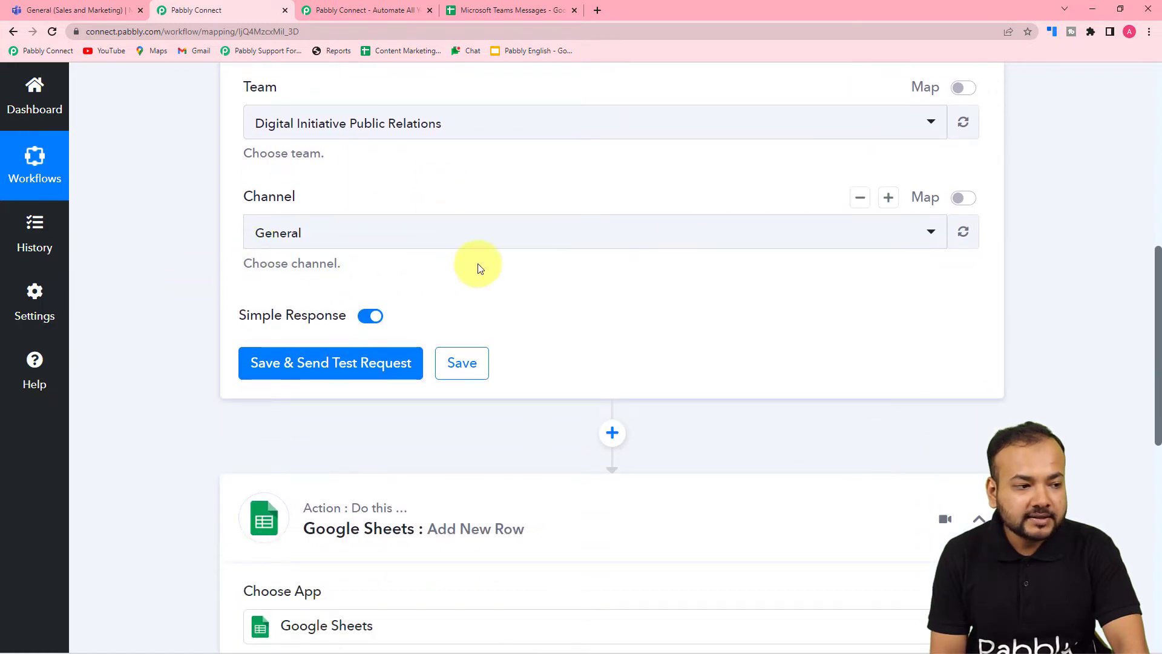
click(81, 8)
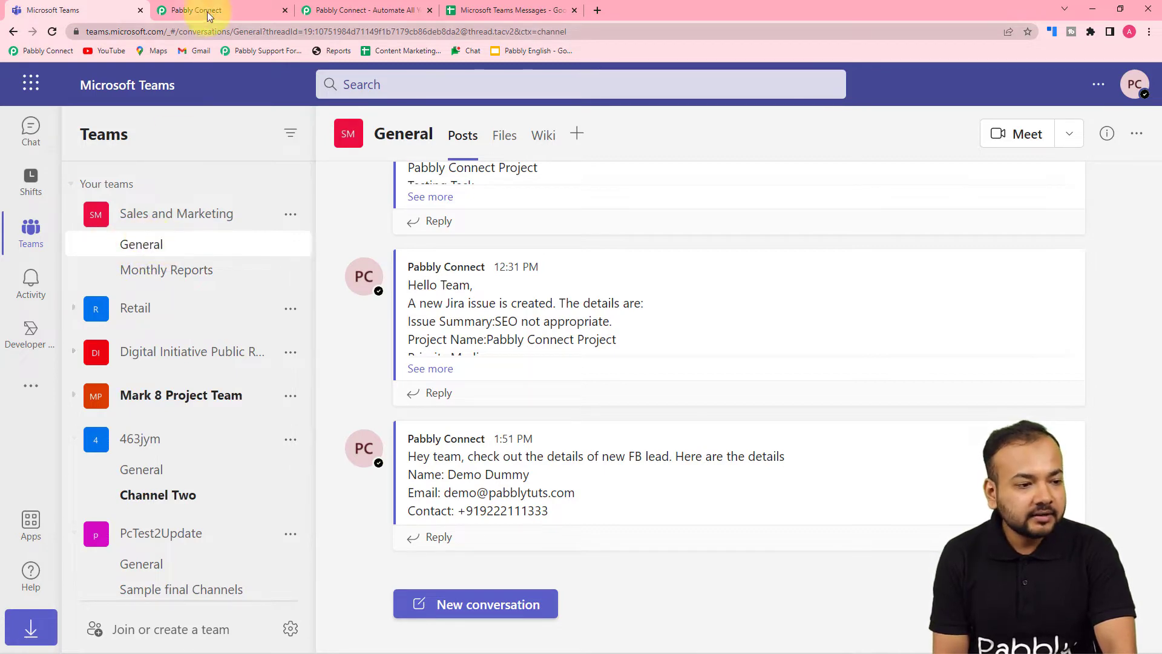
click(478, 10)
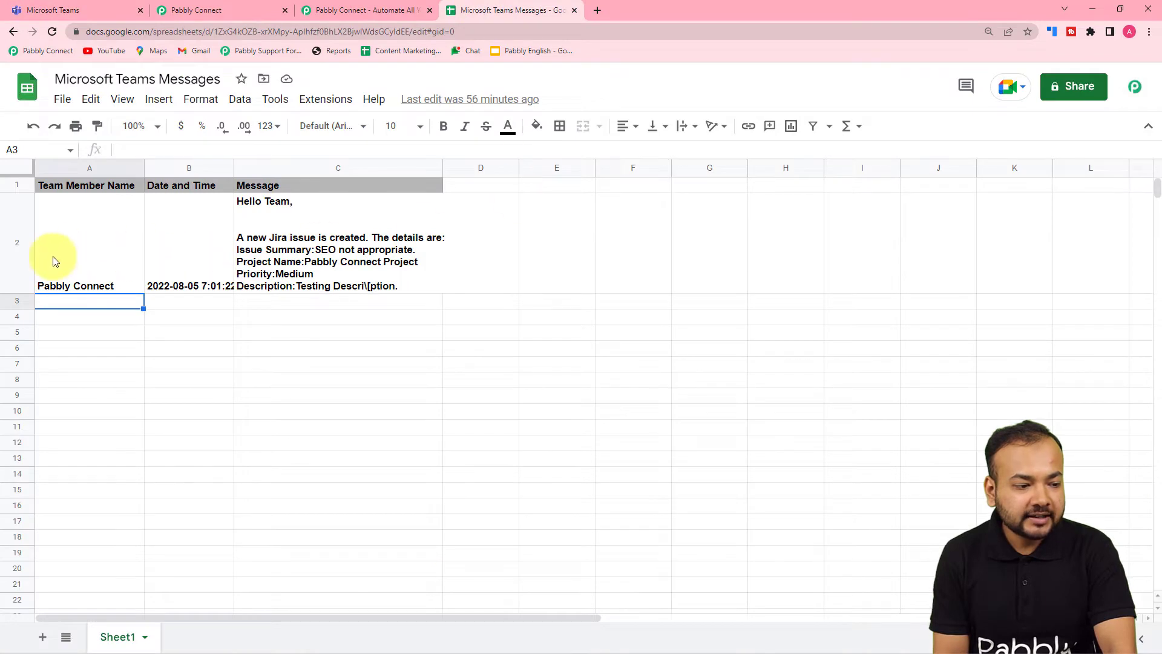
click(226, 12)
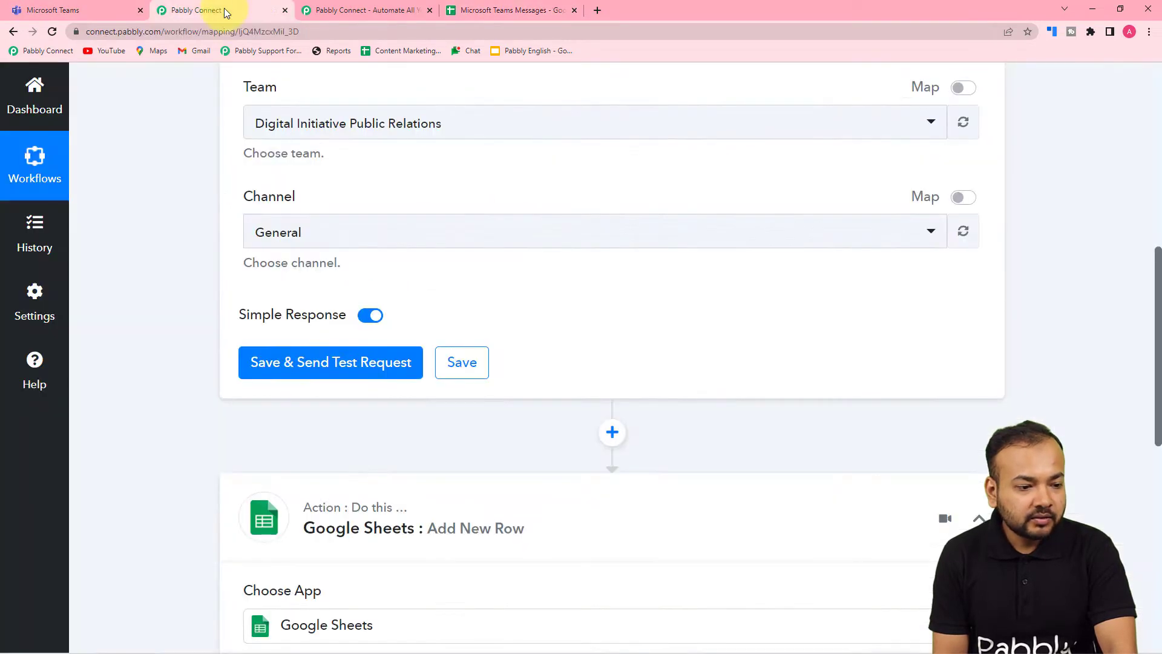
- Set team Sales and Marketing and channel General, then save and send a test request
click(306, 124)
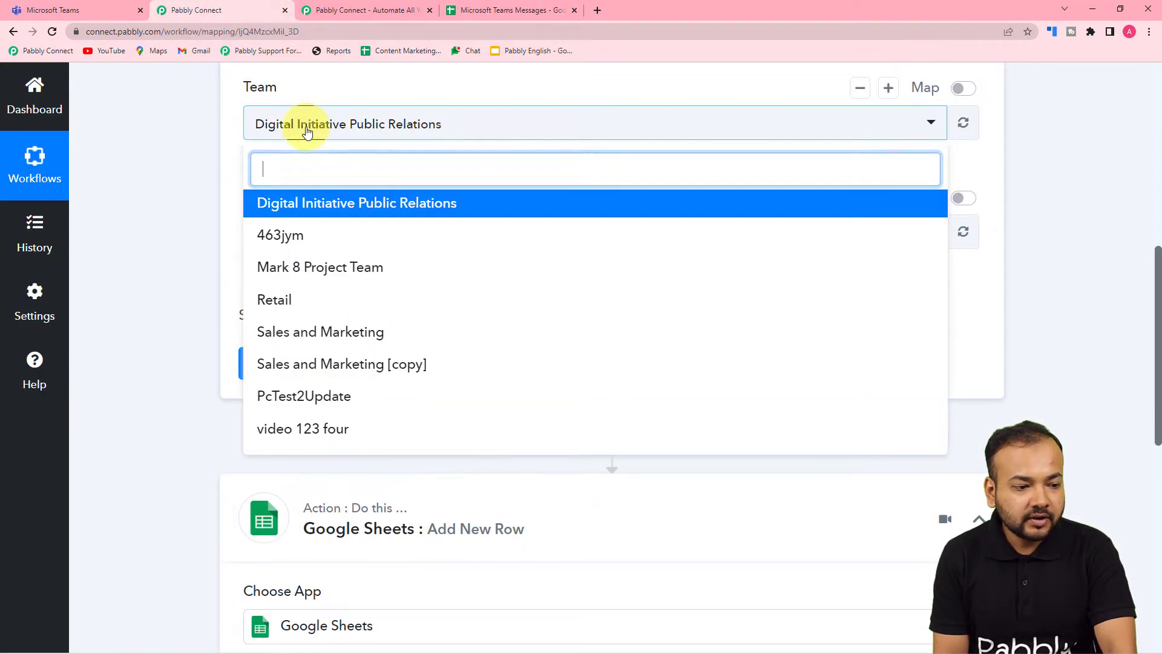
click(314, 333)
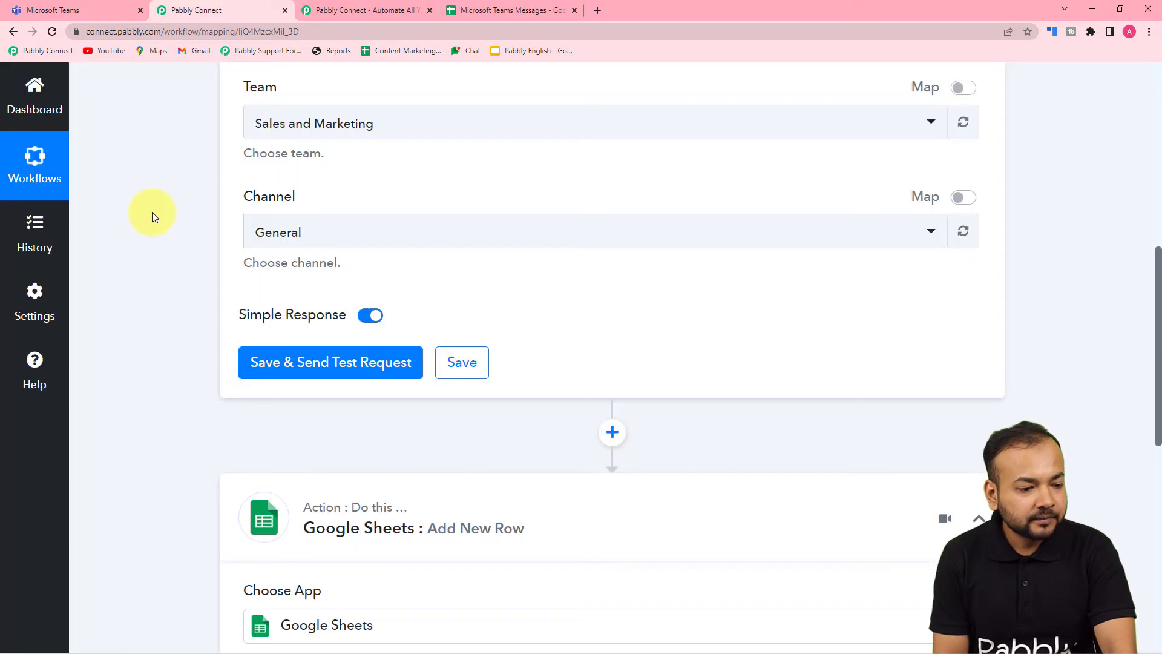
click(306, 233)
click(269, 315)
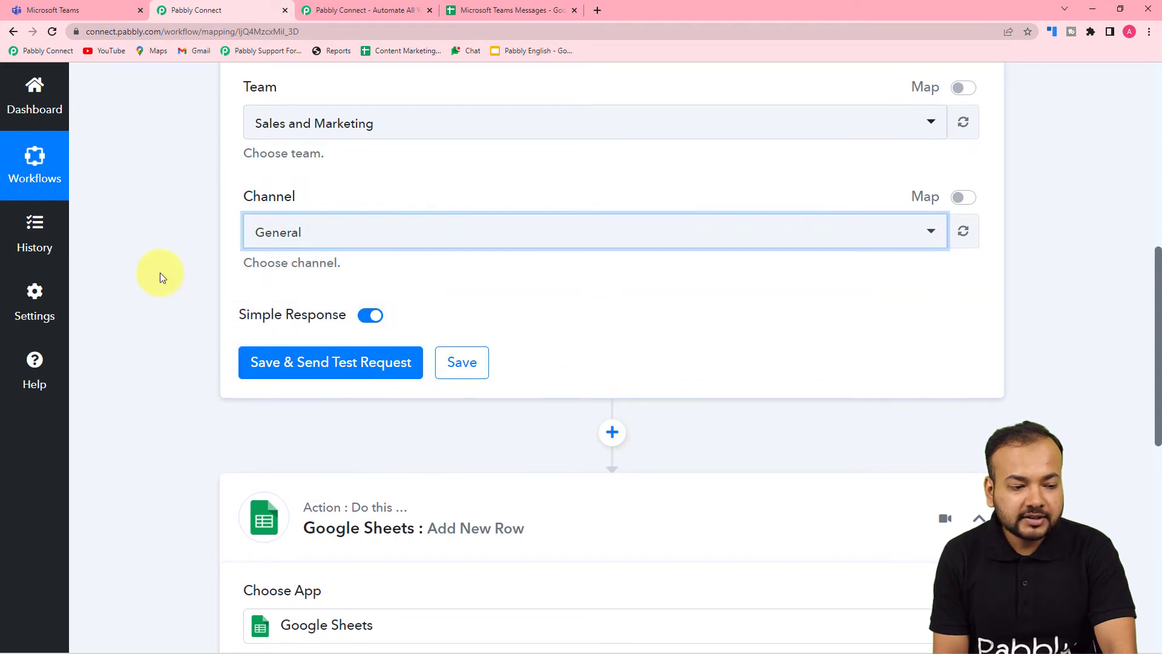
click(282, 366)
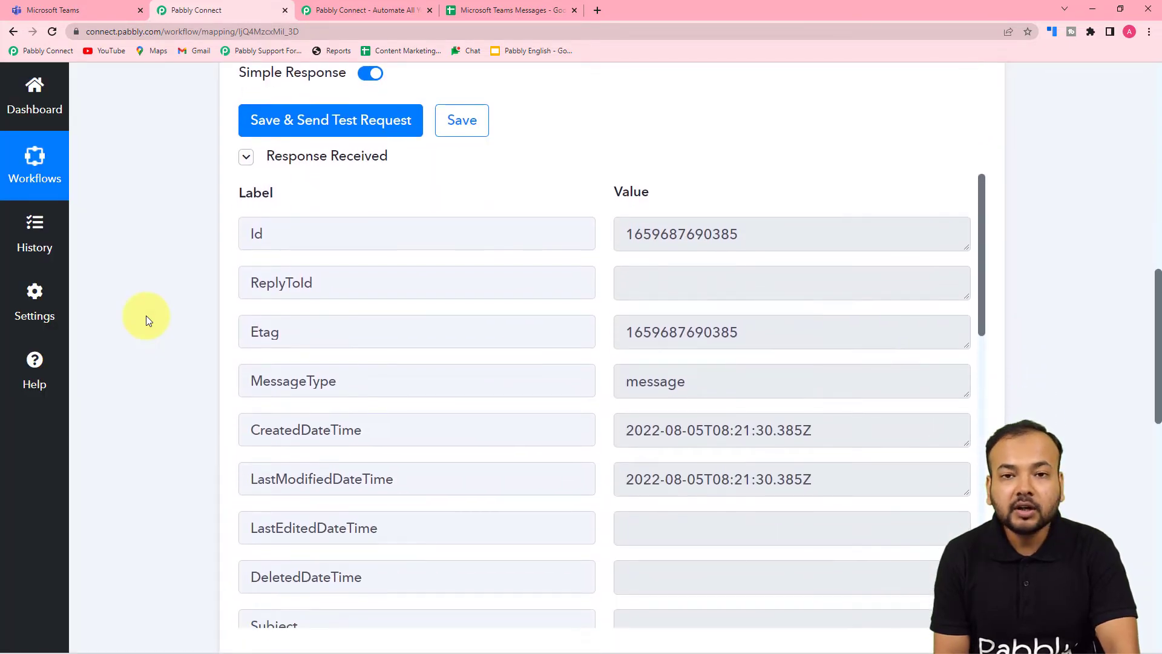
- Enlarge the Body Content box in the test response to read the full message
scroll(147, 315, down, 2)
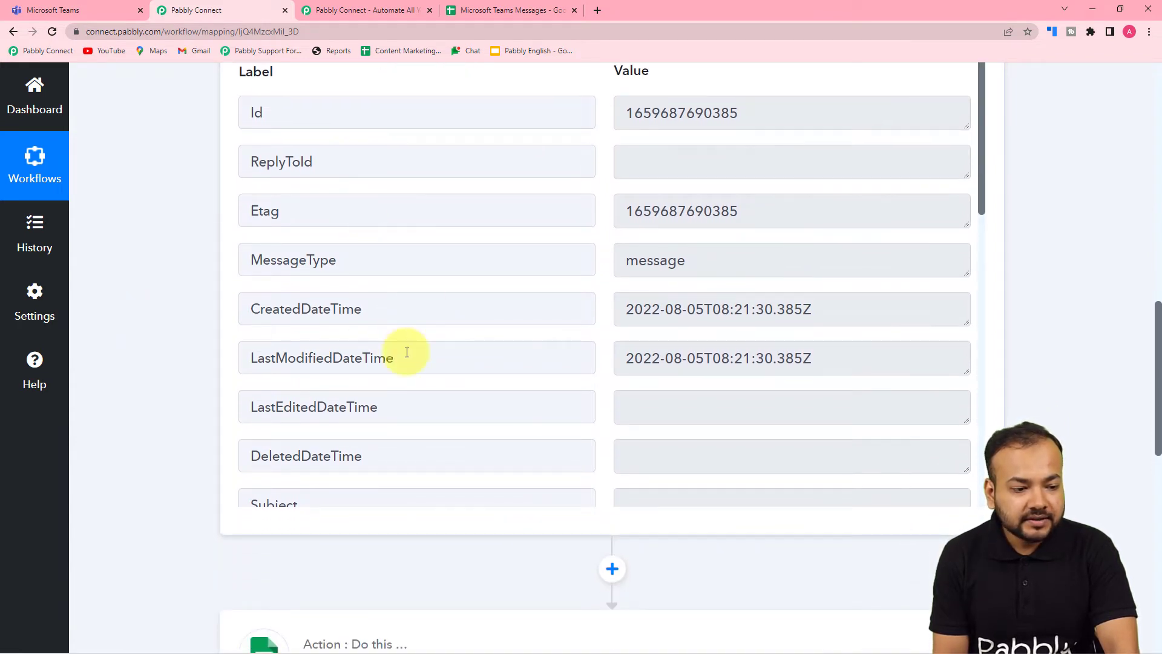
scroll(407, 352, down, 2)
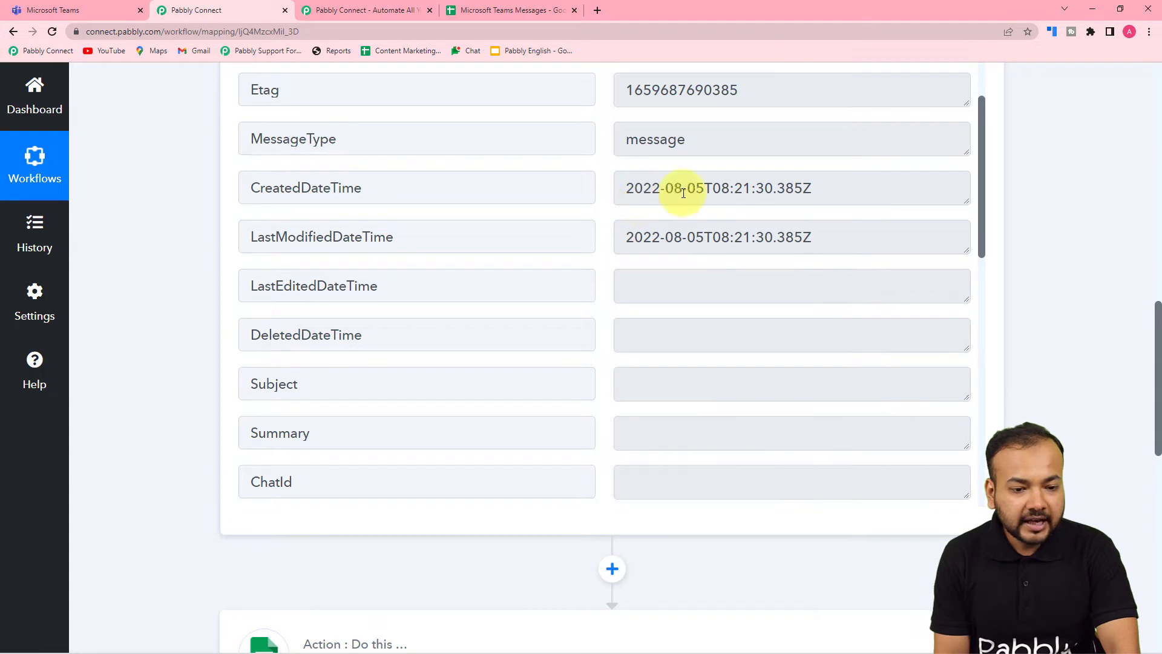
scroll(442, 219, down, 5)
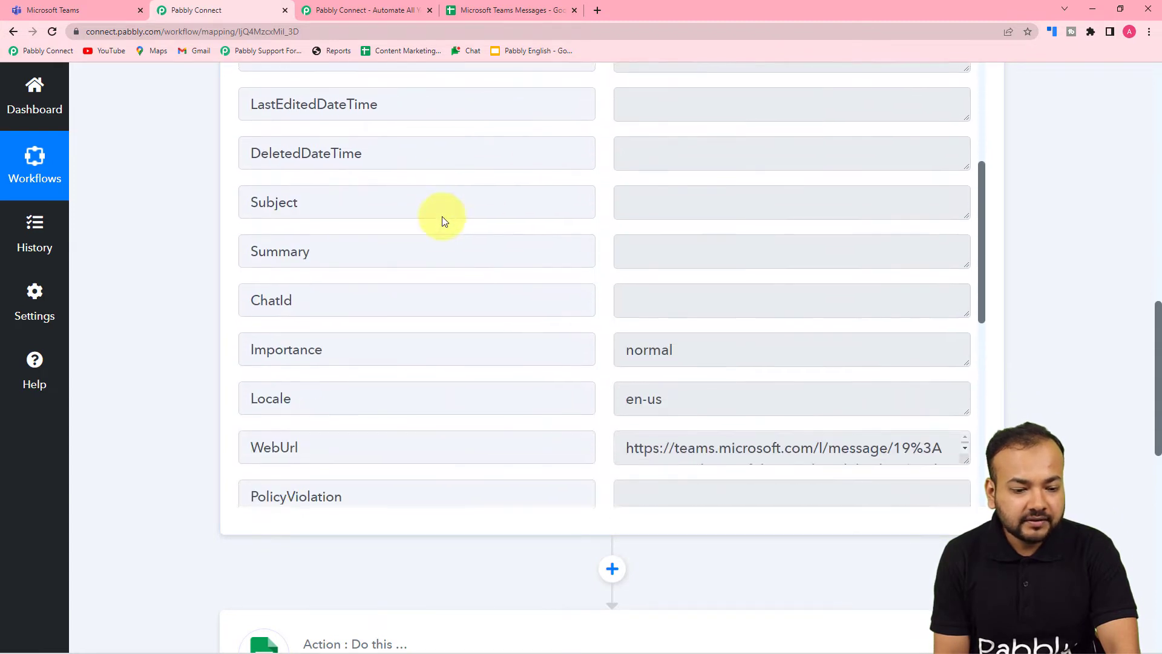
scroll(442, 216, down, 7)
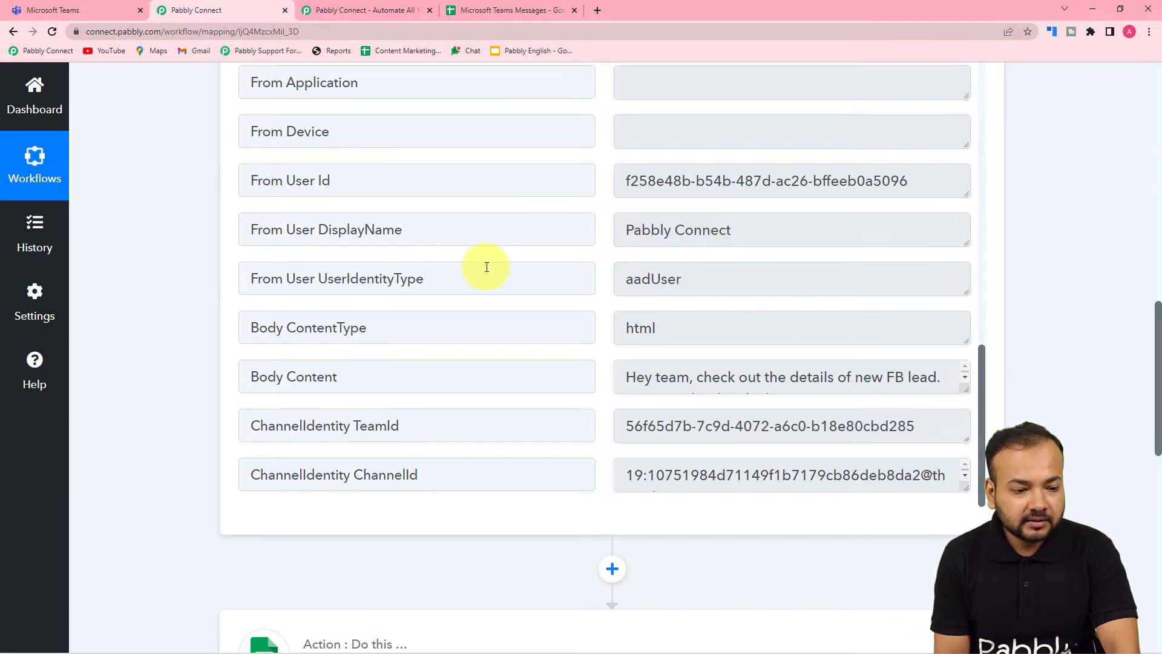
scroll(485, 265, down, 3)
scroll(395, 277, down, 2)
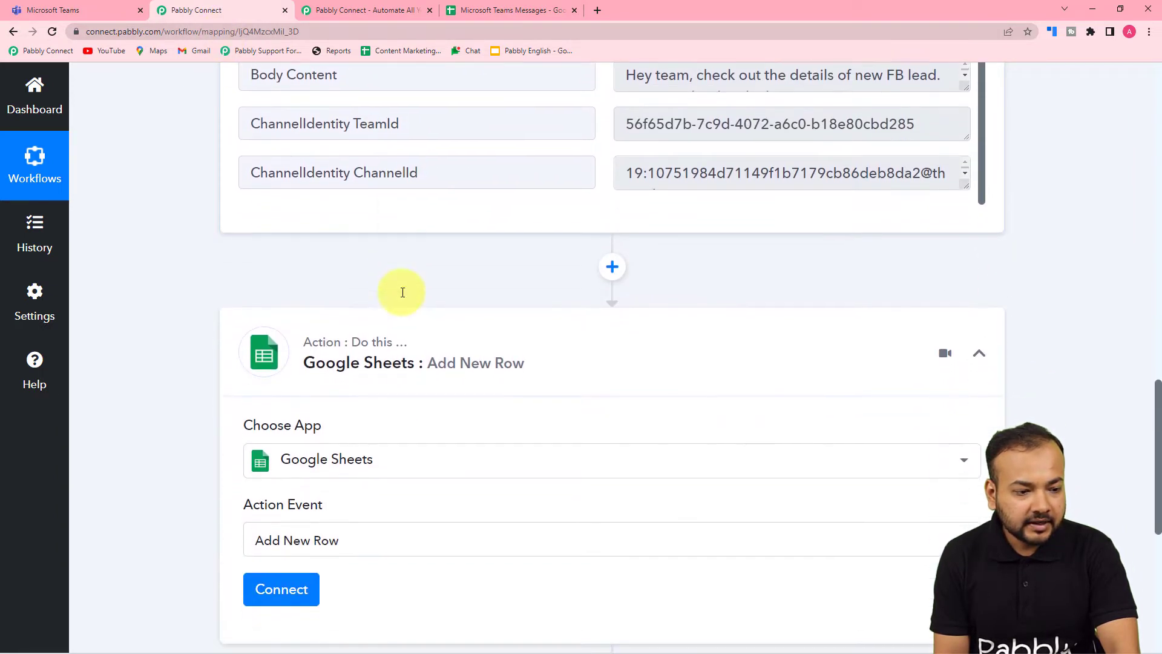
scroll(401, 296, up, 4)
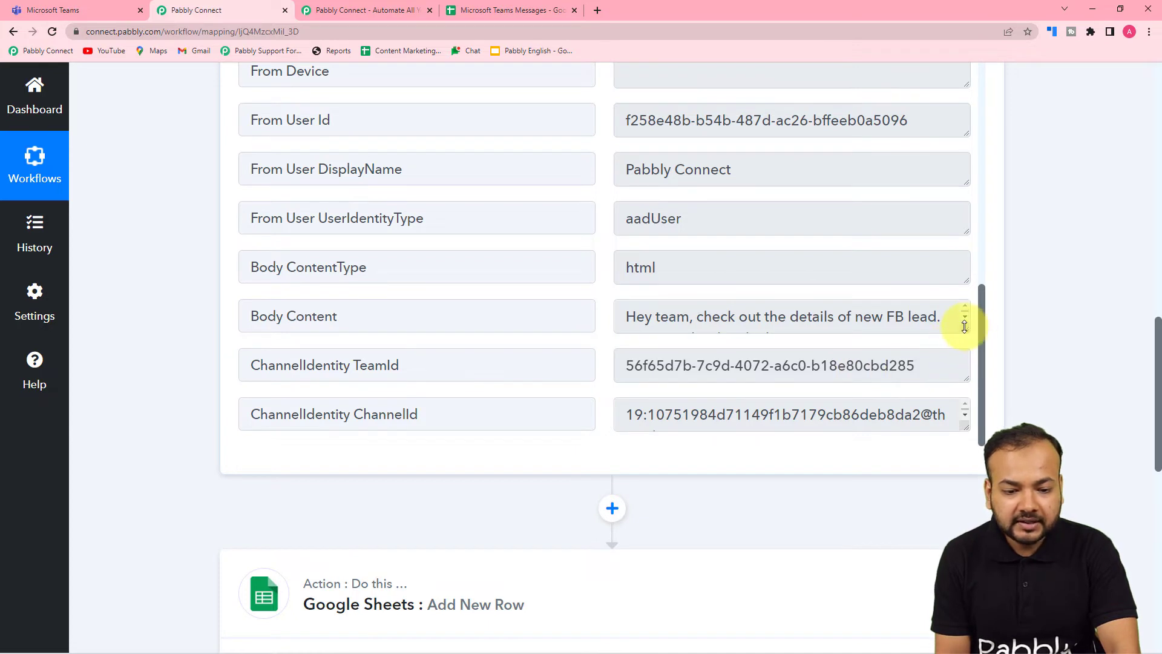
drag(965, 326, 974, 448)
scroll(803, 375, down, 1)
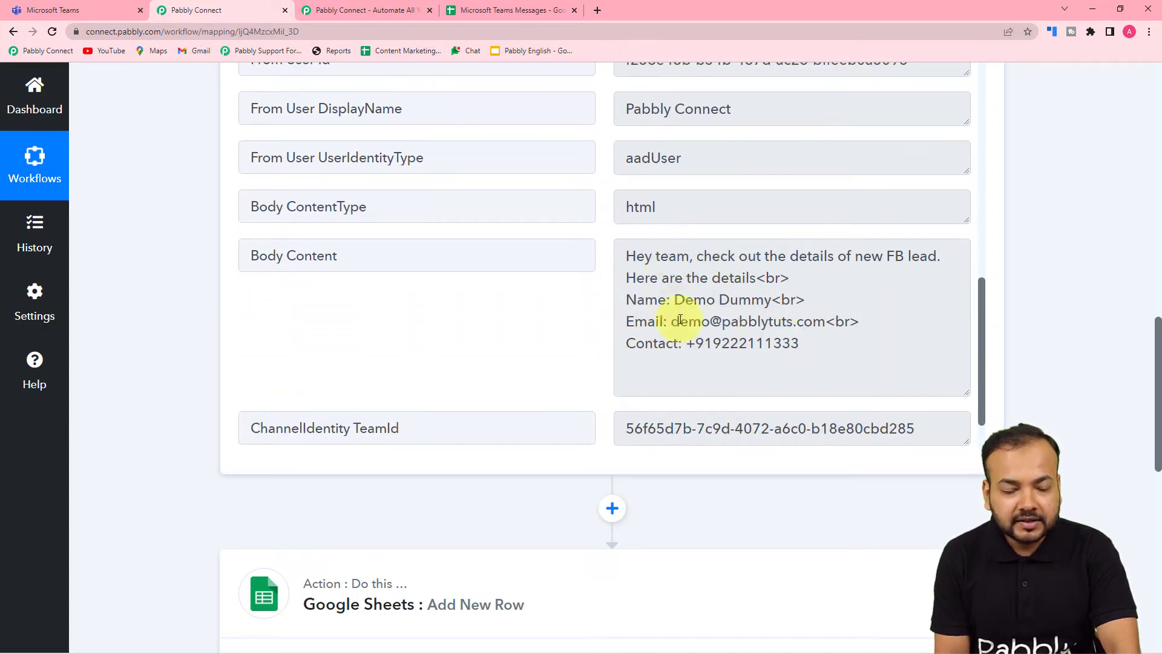
click(117, 12)
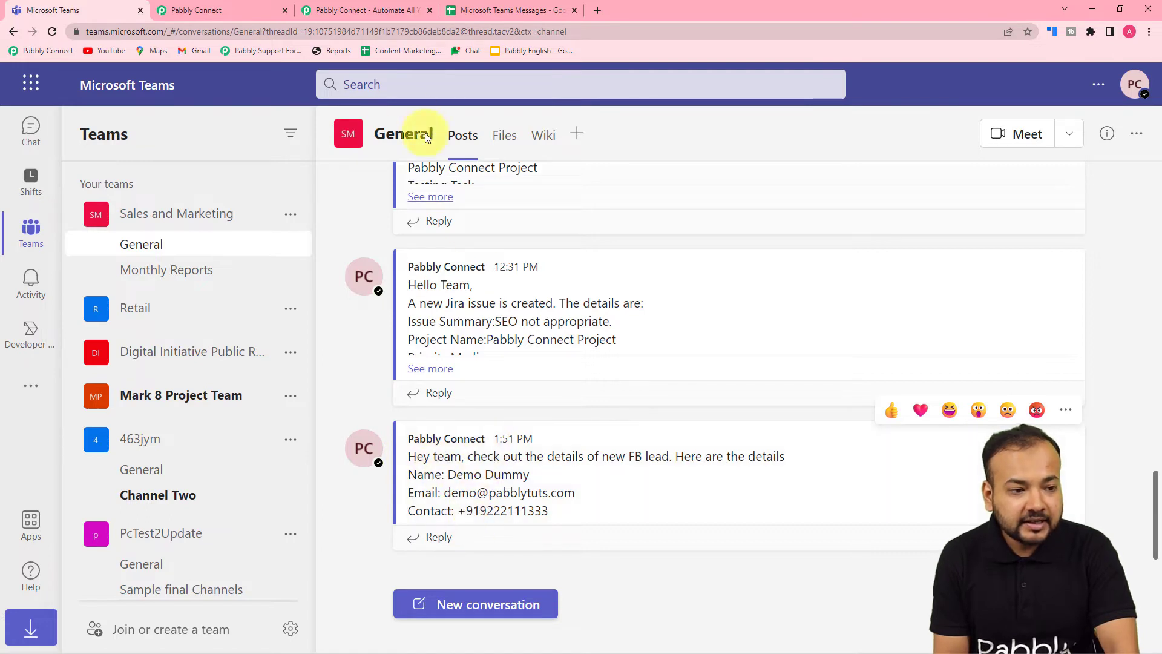
click(235, 10)
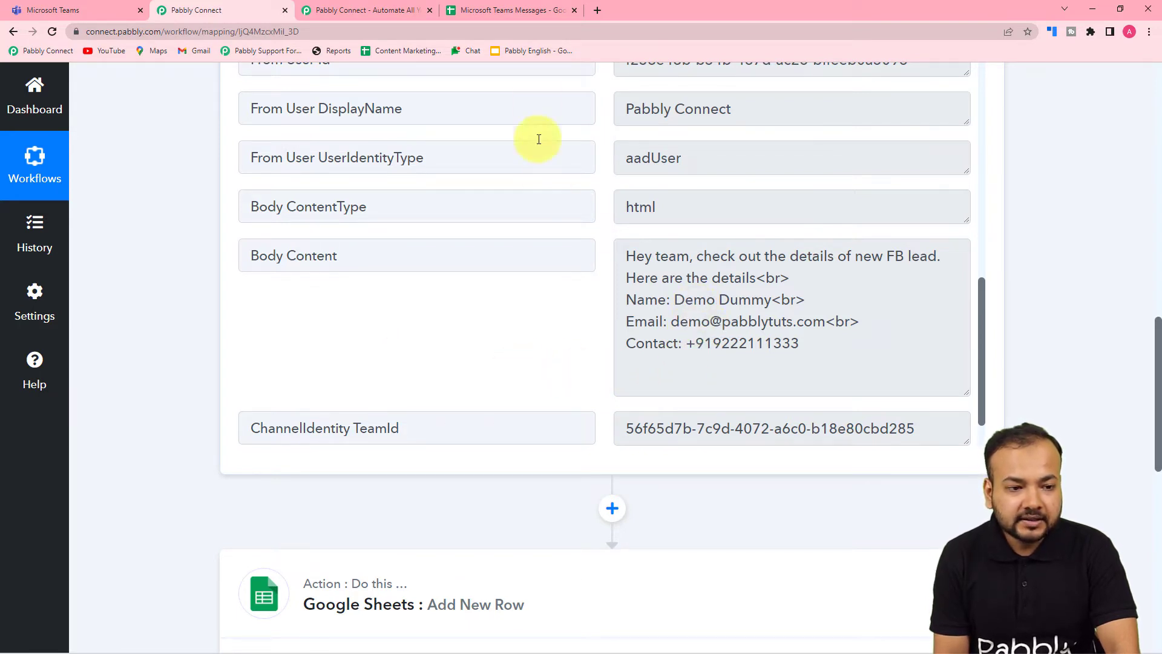
- Switch to the 'Microsoft Teams Messages' spreadsheet tab
click(517, 11)
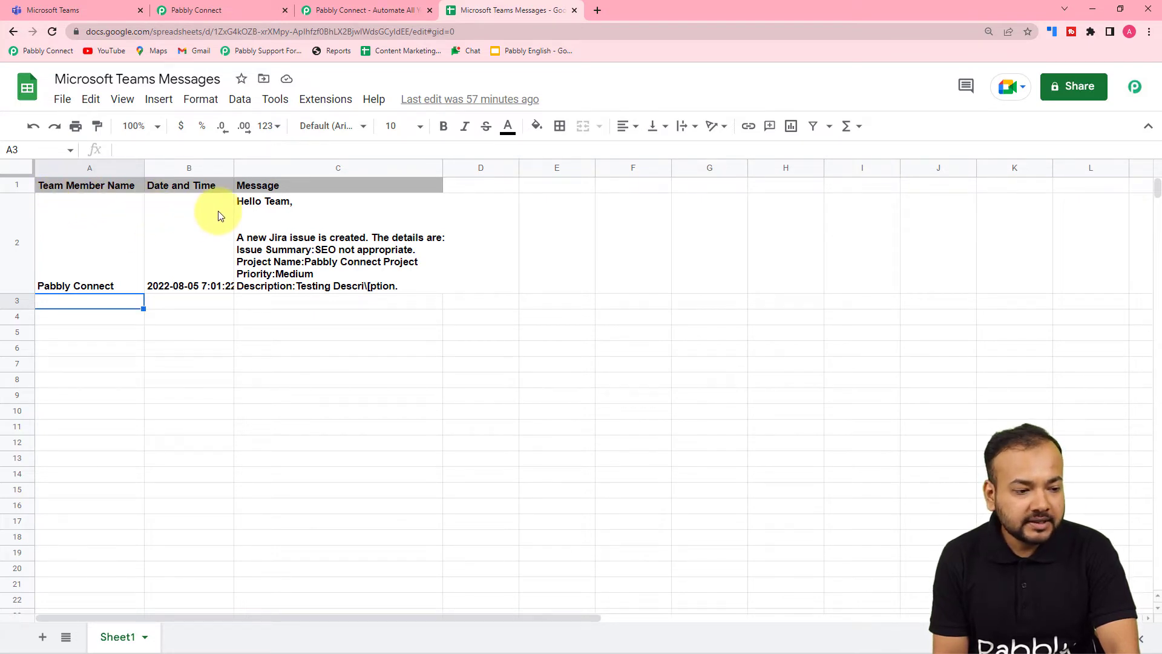
- Insert a Date/Time Formatter step before the Google Sheets step
click(179, 12)
scroll(471, 367, up, 12)
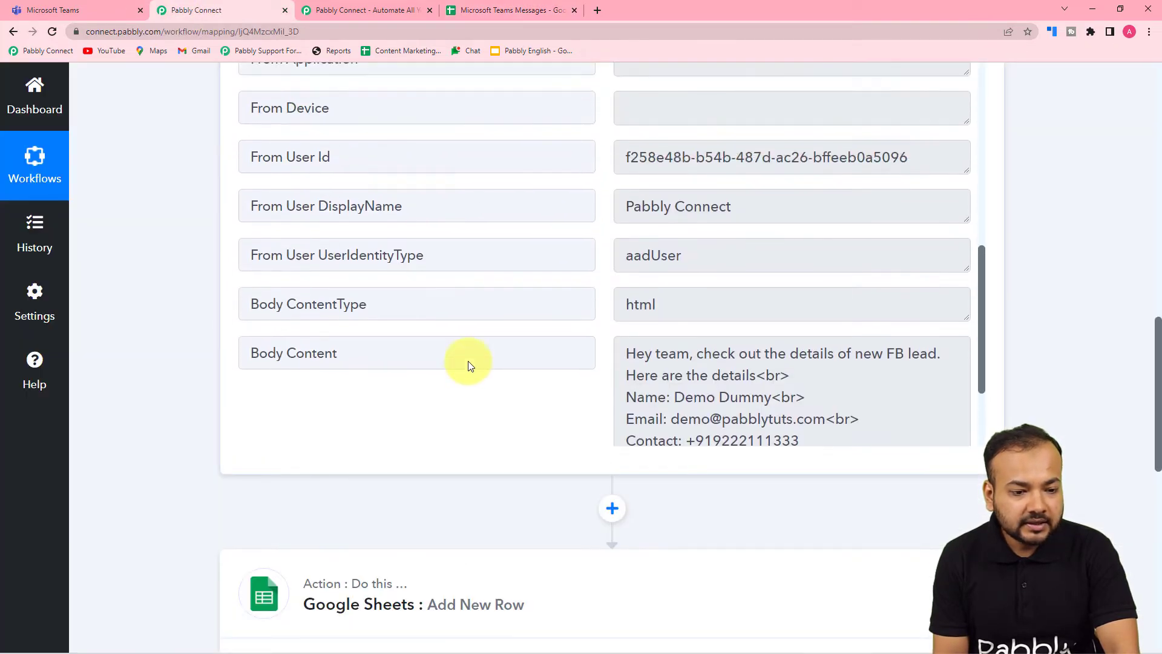
scroll(471, 367, up, 3)
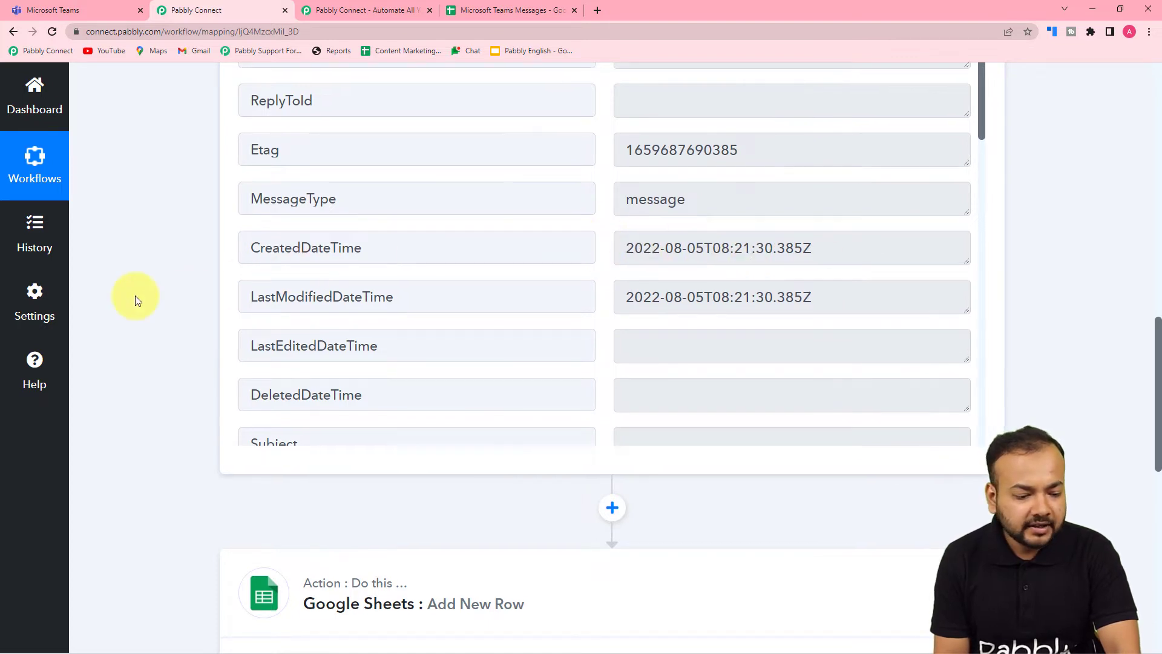
scroll(146, 303, down, 2)
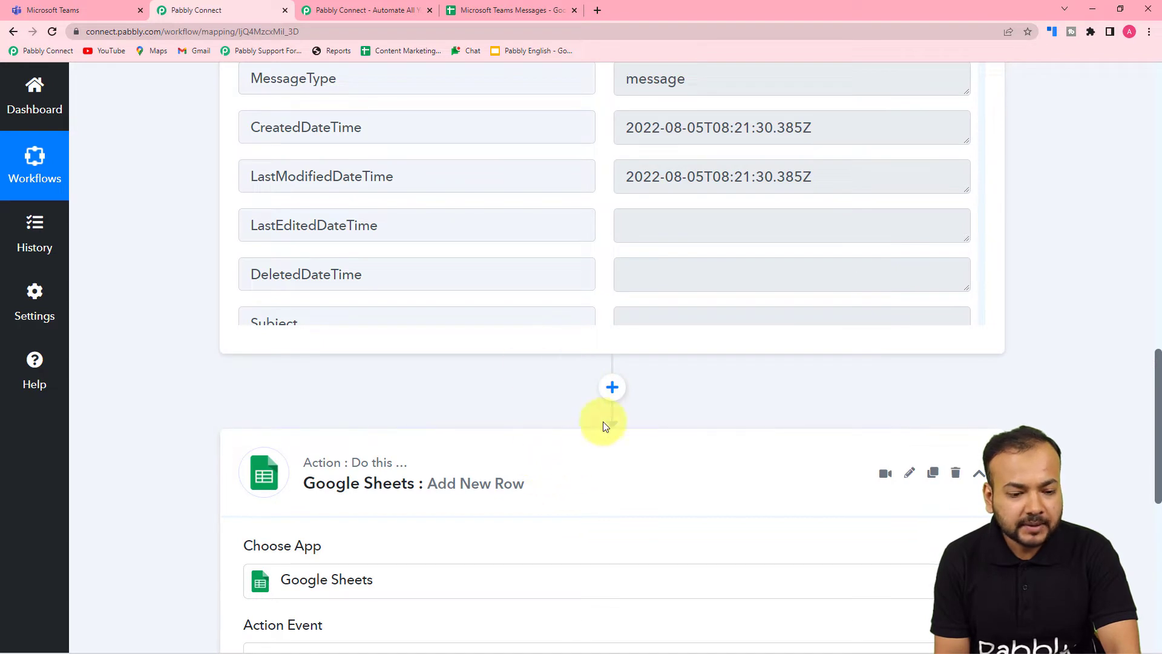
click(612, 386)
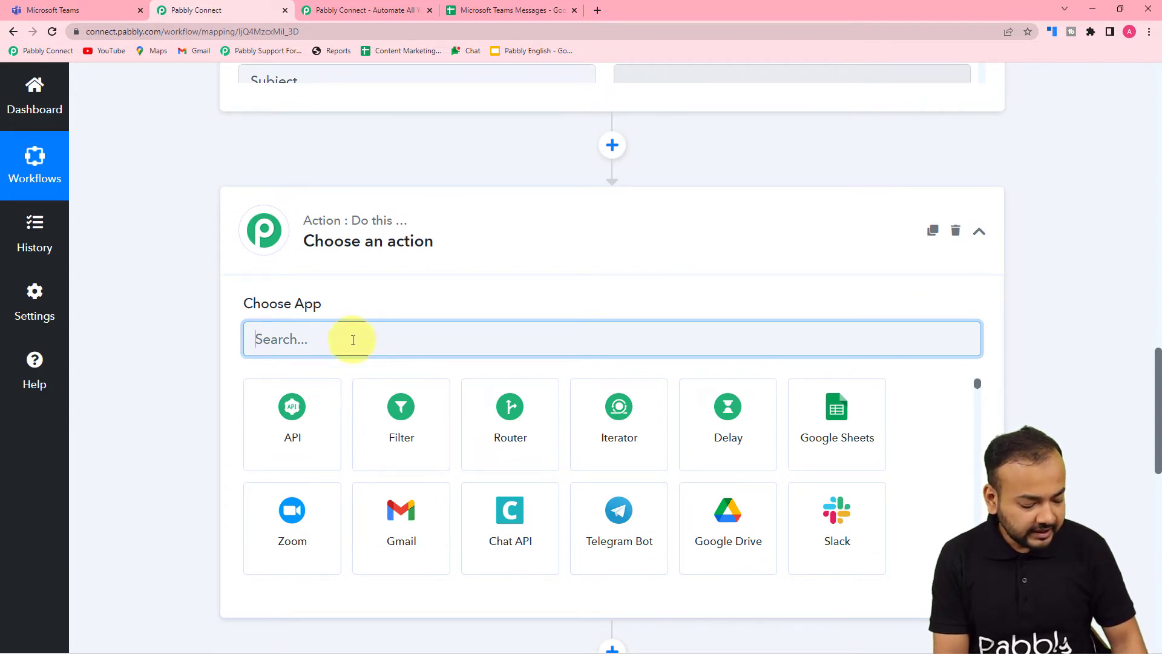
text(date)
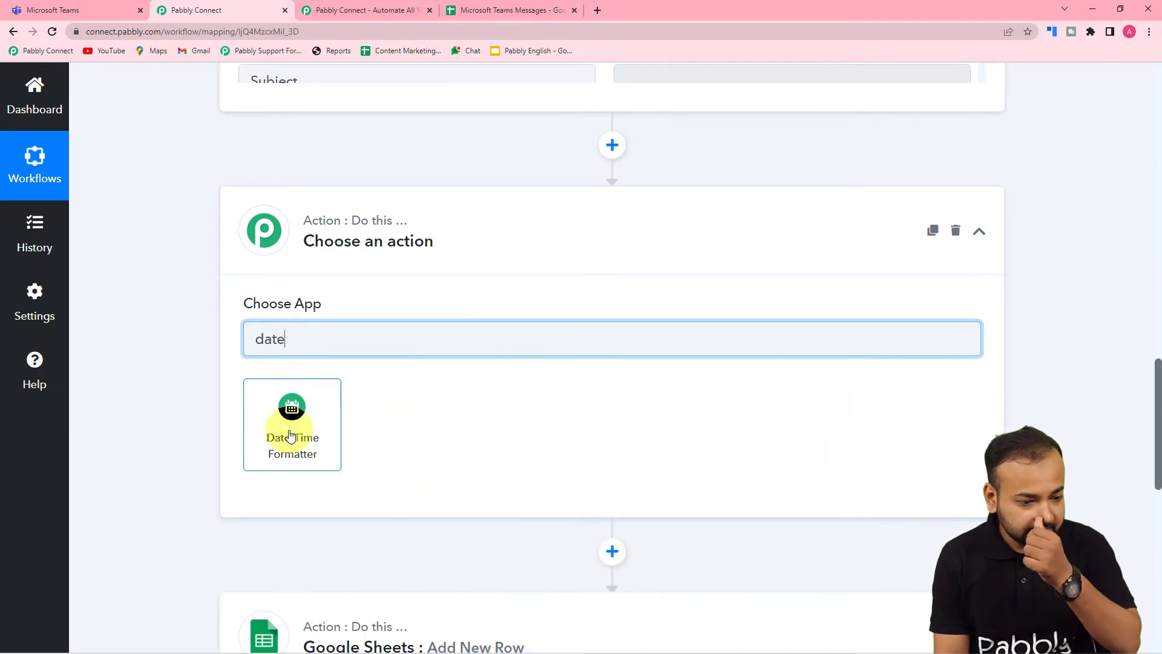
click(290, 435)
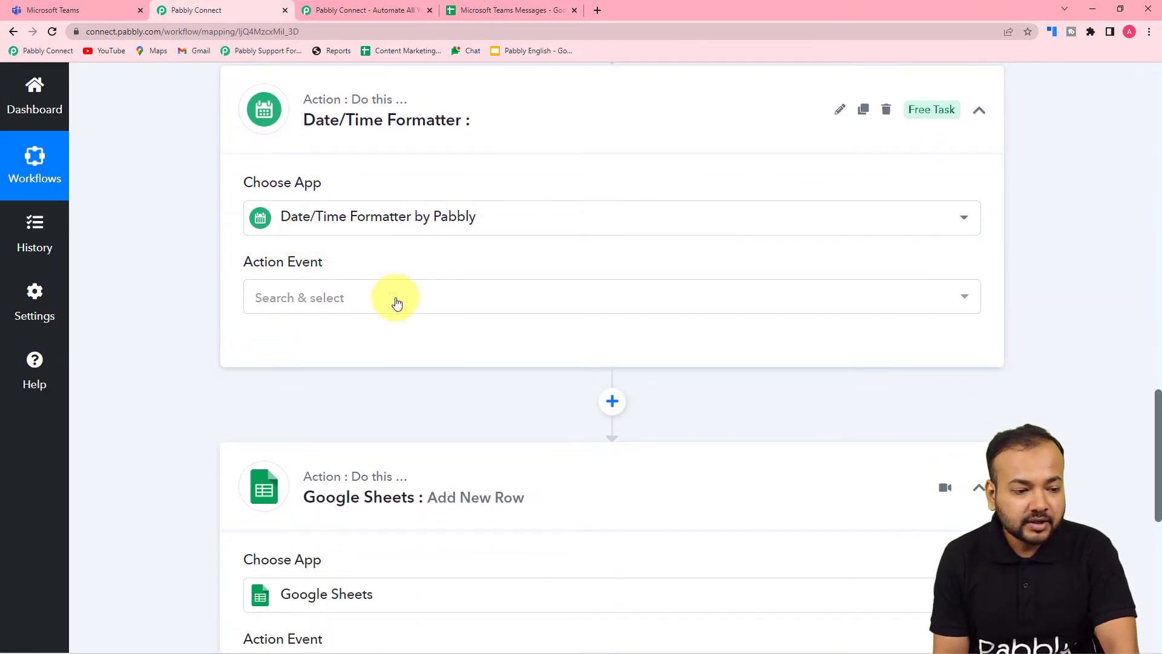
- Set its action event to Format Date with Time Zone and connect it
click(306, 306)
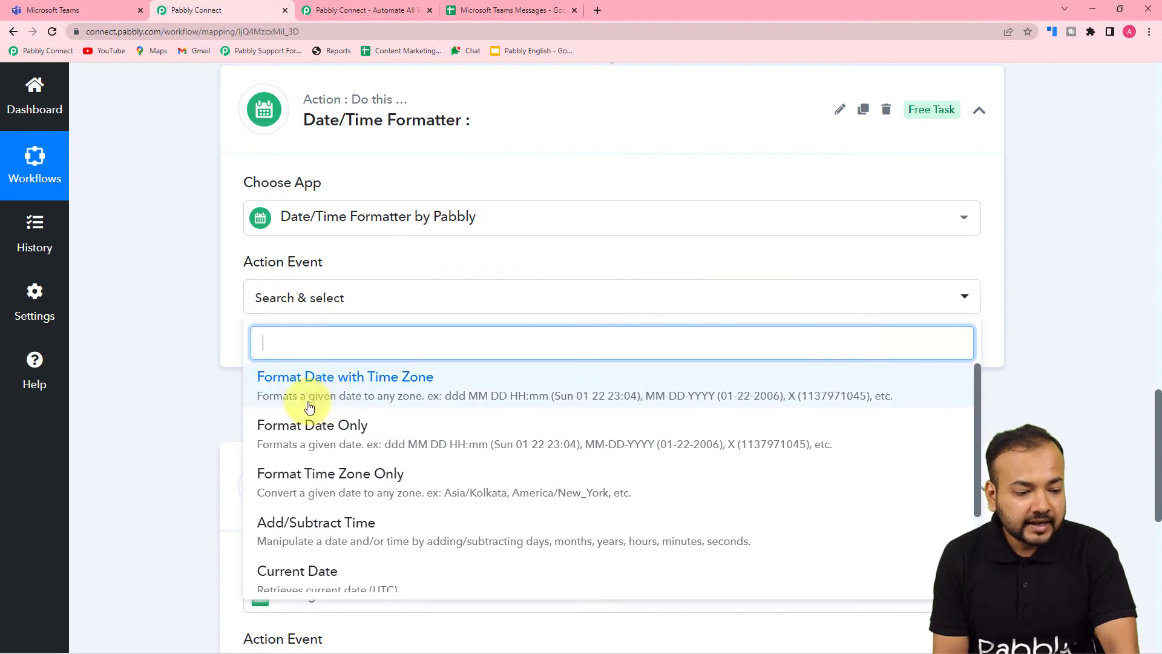
click(408, 391)
click(278, 357)
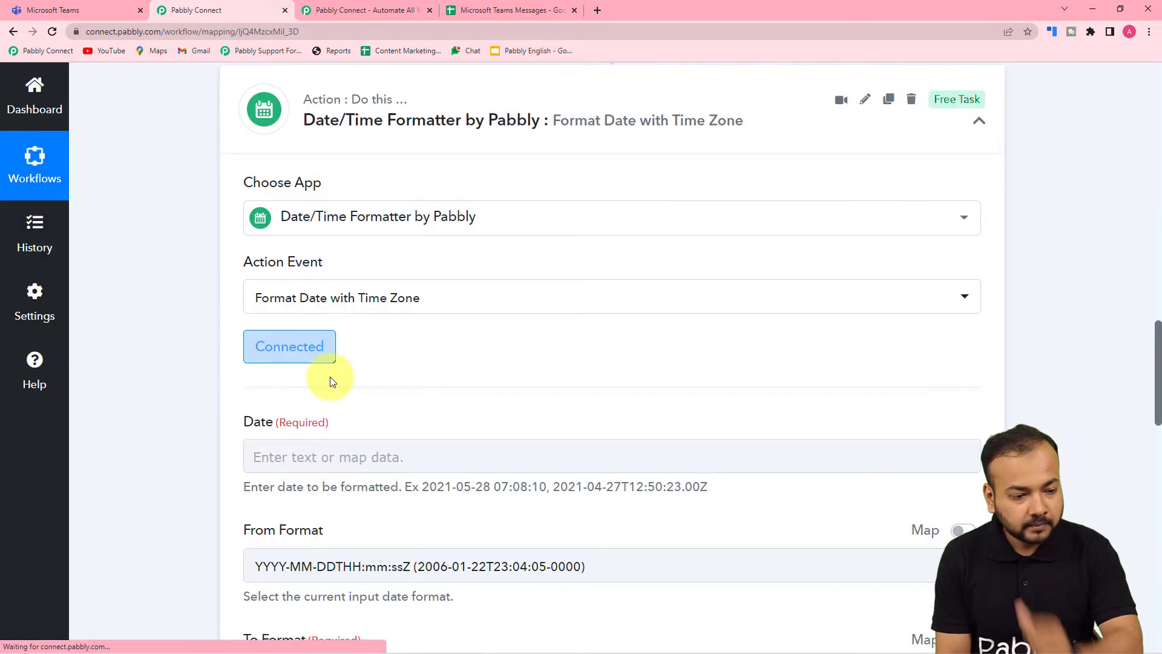
- Map the Teams trigger's CreatedDateTime (2022-08-05T08:21:30.385Z) into the Date field
scroll(329, 377, down, 2)
scroll(324, 331, down, 2)
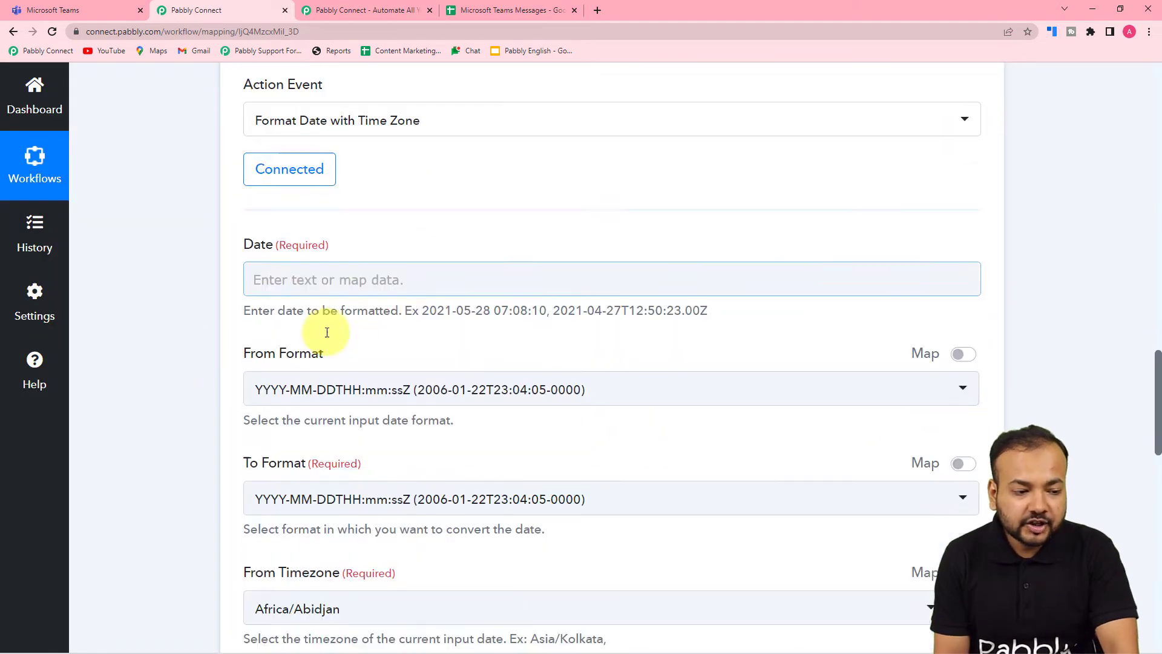
scroll(410, 318, up, 10)
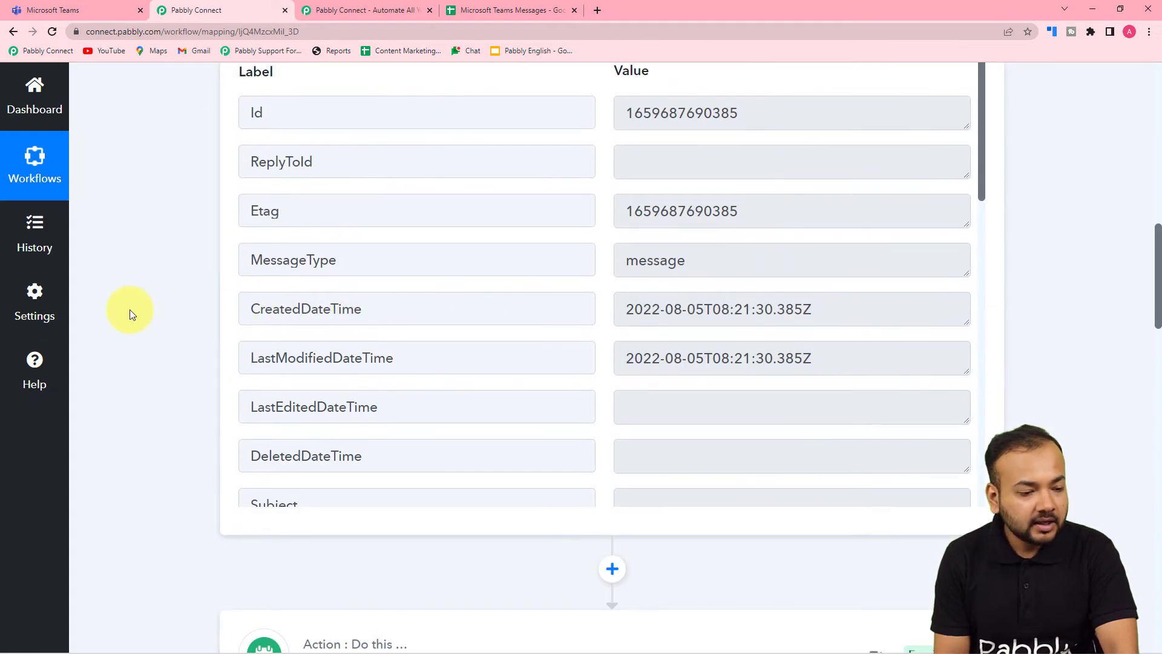
scroll(129, 310, down, 15)
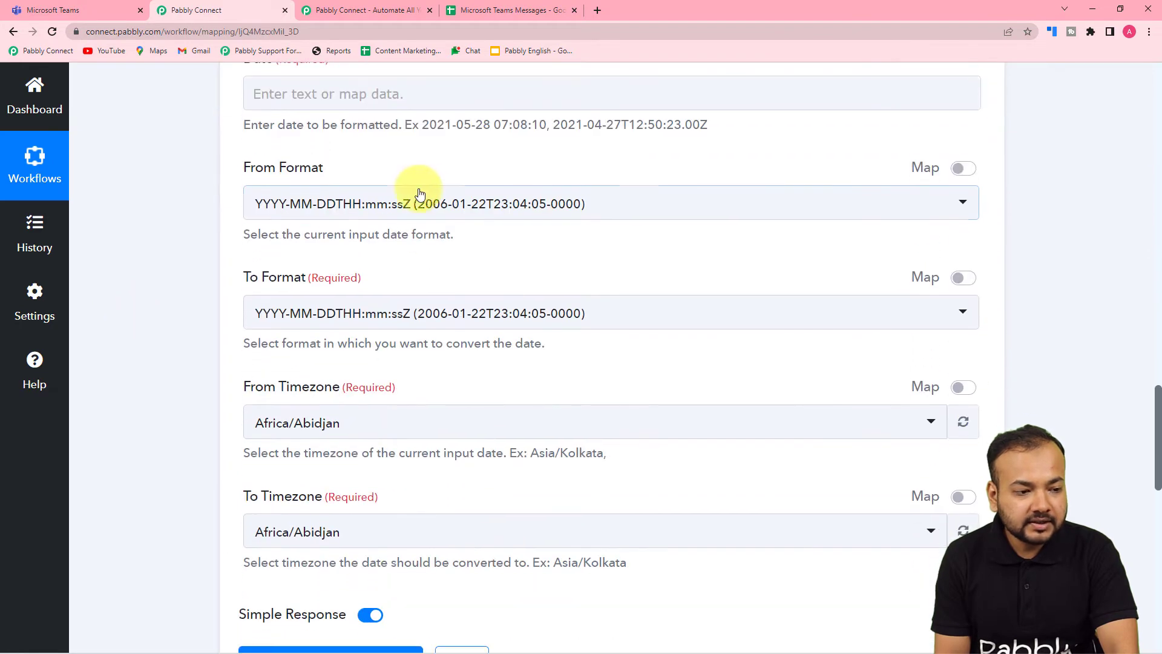
scroll(424, 188, up, 1)
click(351, 155)
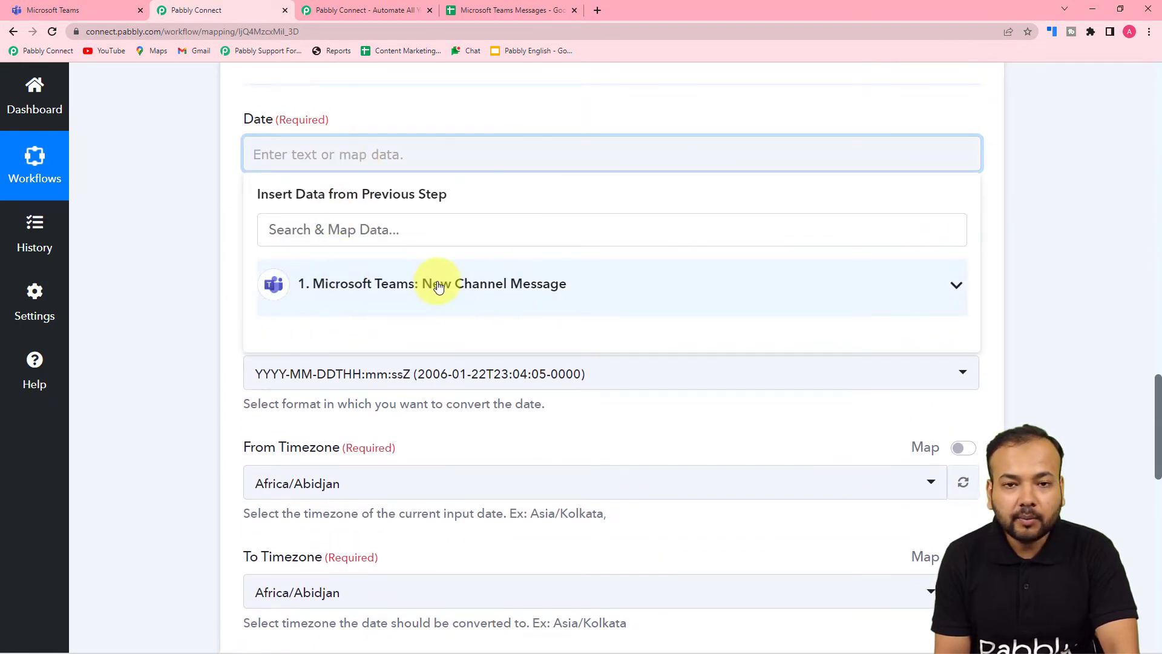
click(368, 301)
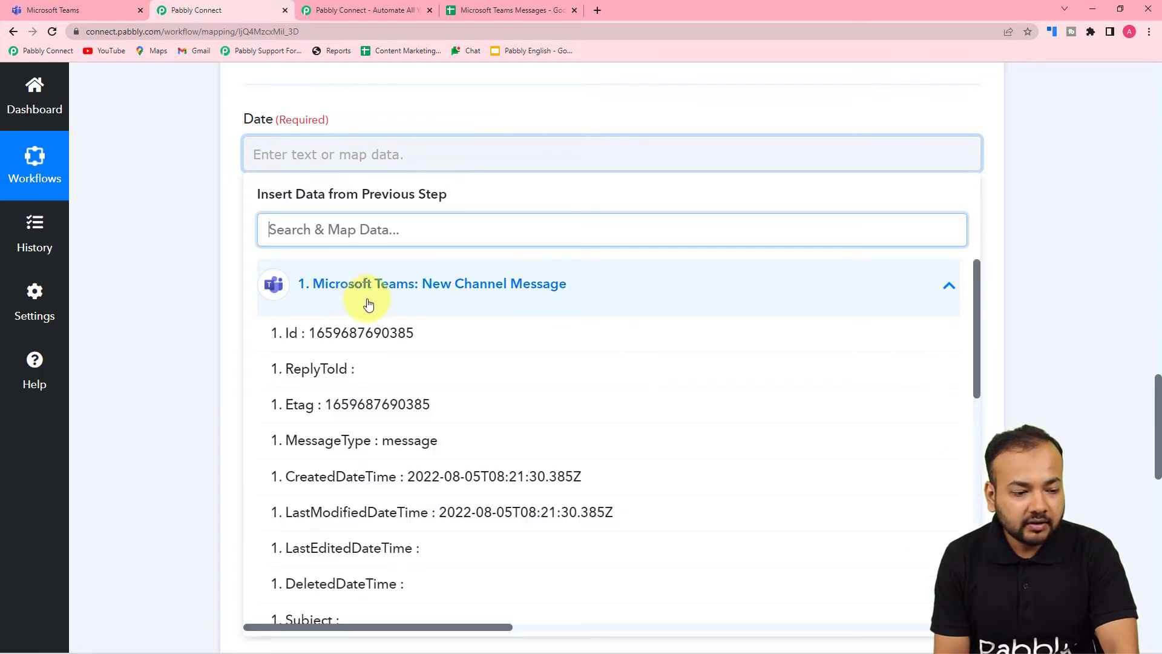
scroll(466, 422, down, 1)
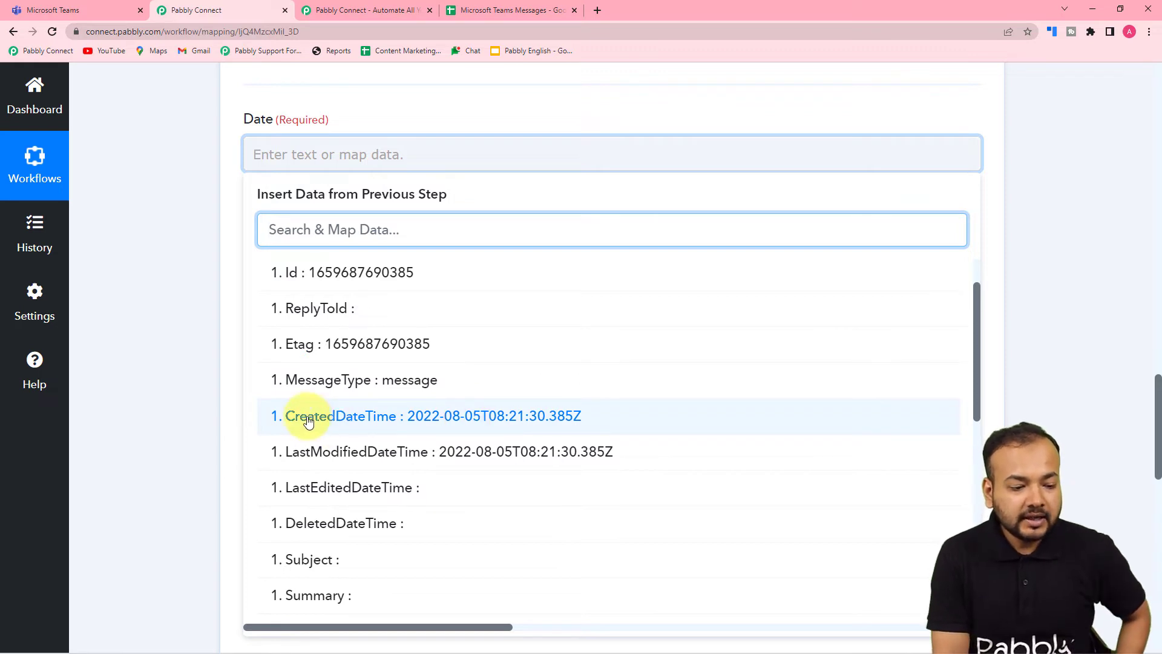
click(396, 416)
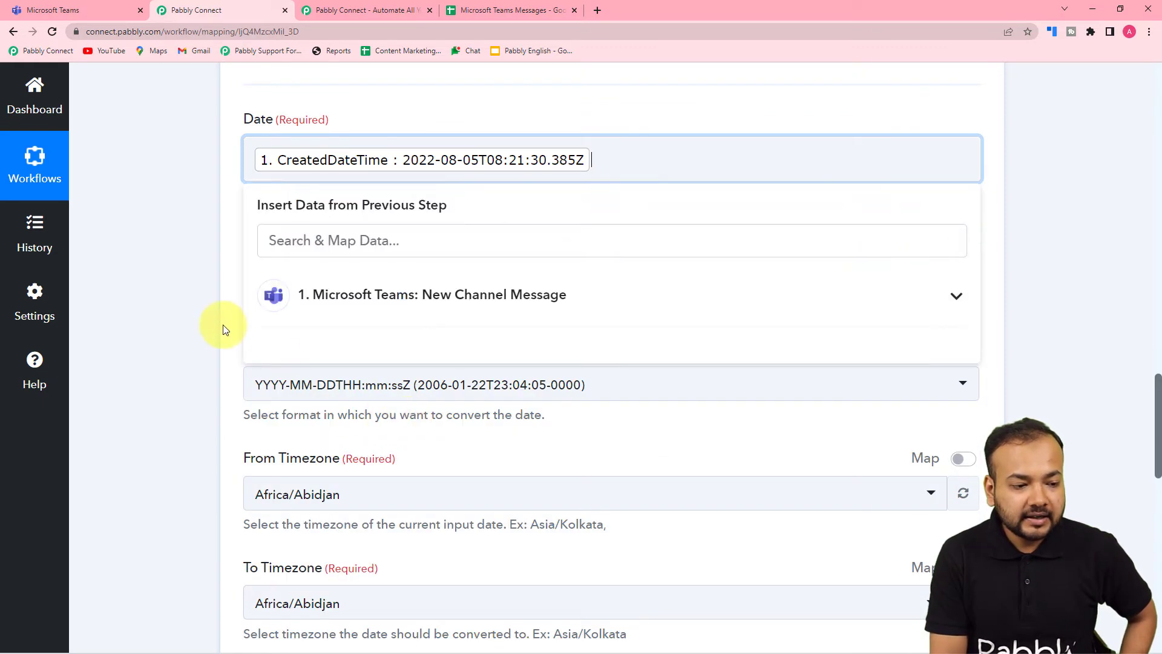
click(208, 318)
- Set the To Format to DD.MM.YYYY HH:mm
scroll(389, 213, down, 1)
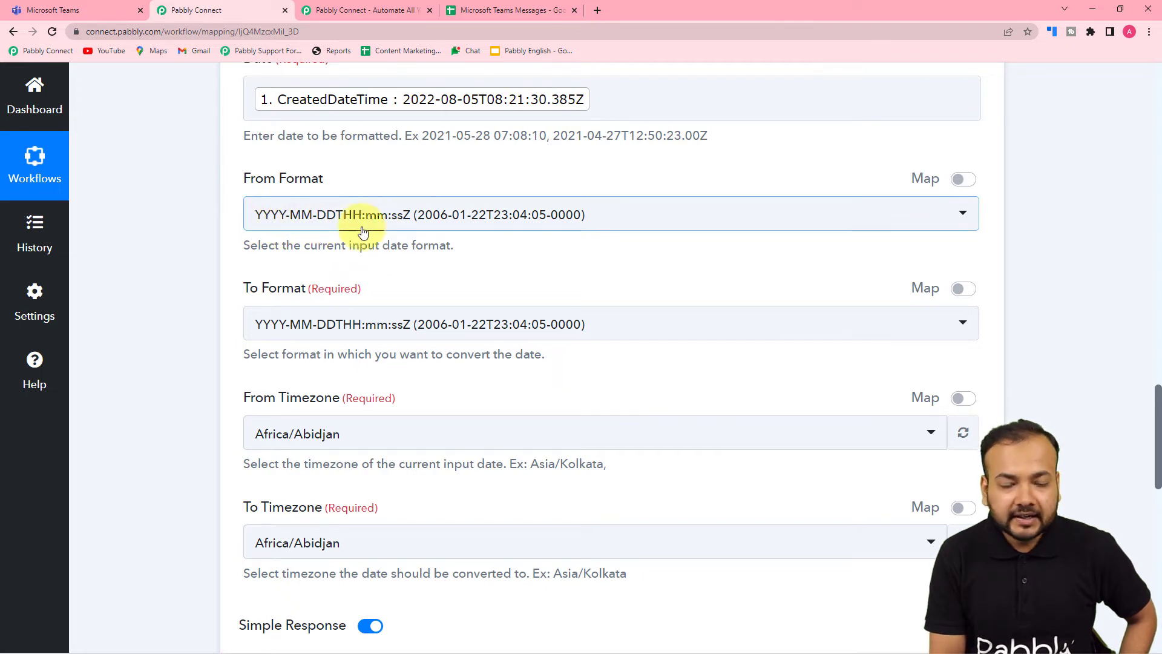
scroll(356, 239, down, 1)
scroll(260, 156, down, 1)
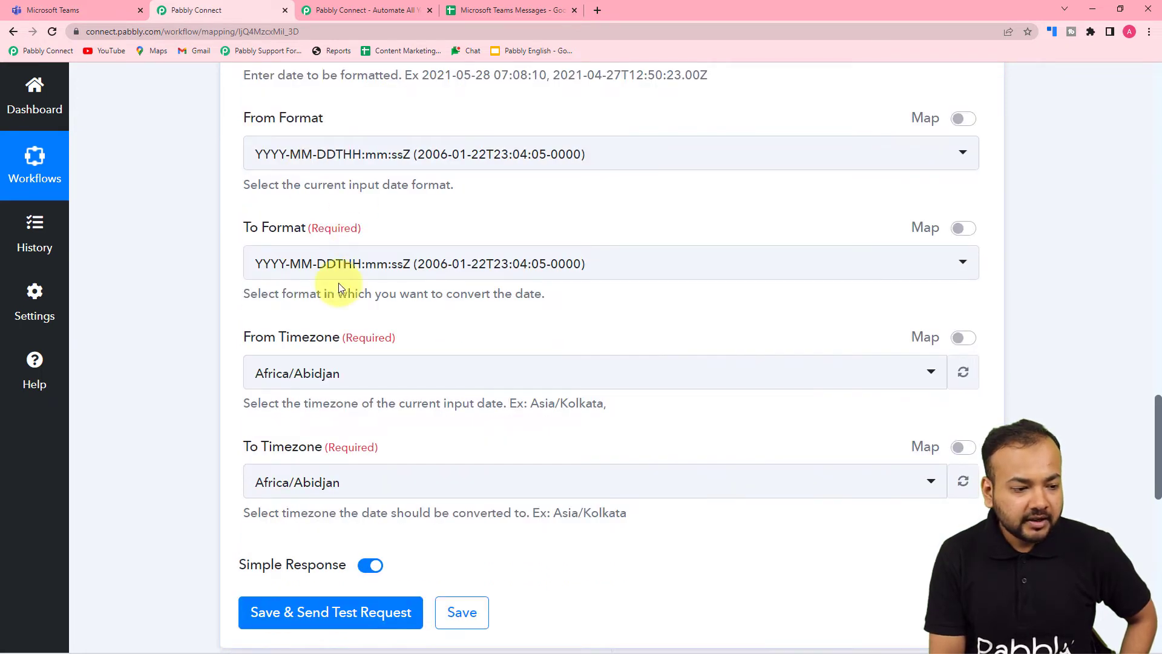
scroll(337, 290, down, 2)
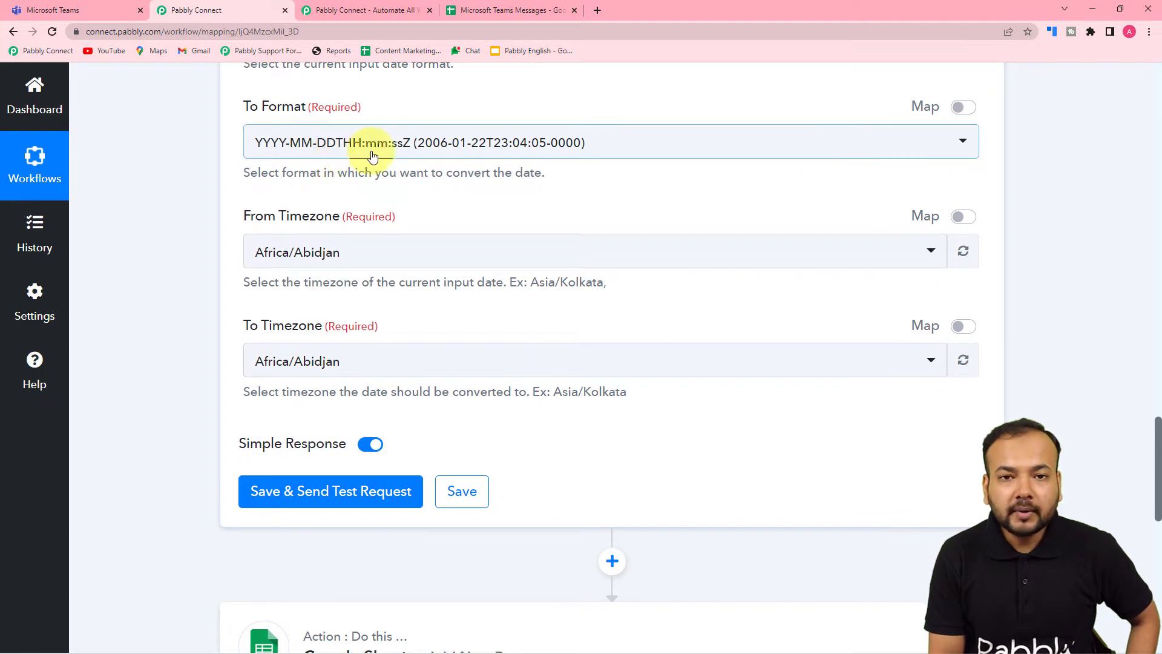
click(394, 154)
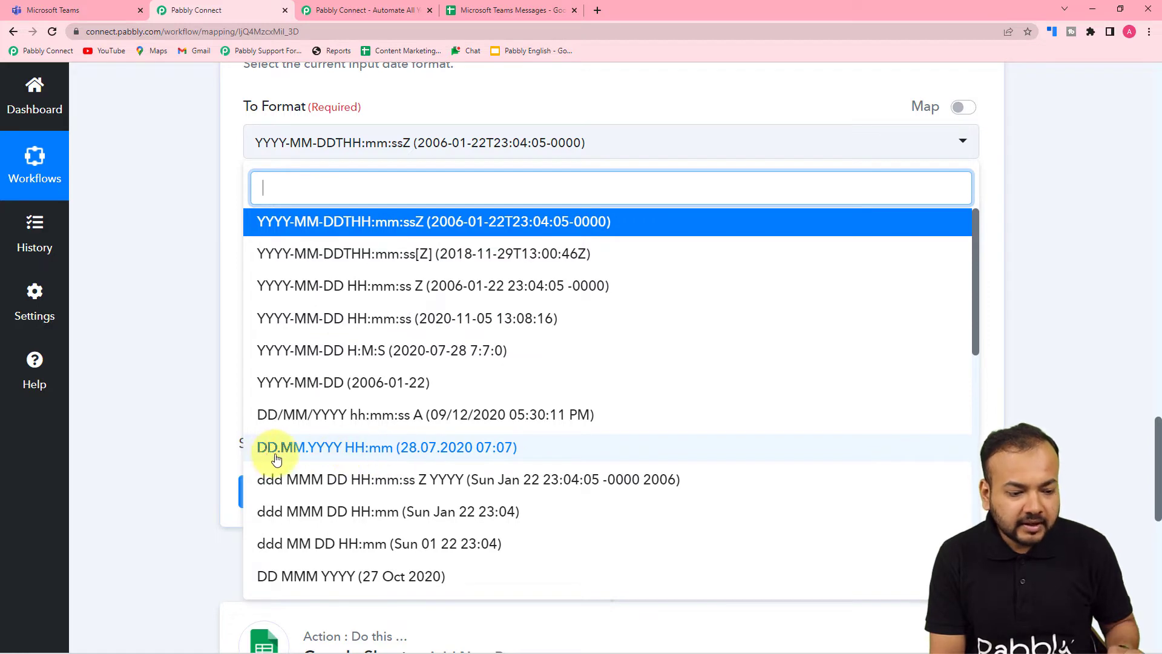
click(361, 453)
scroll(216, 358, up, 1)
scroll(215, 357, down, 1)
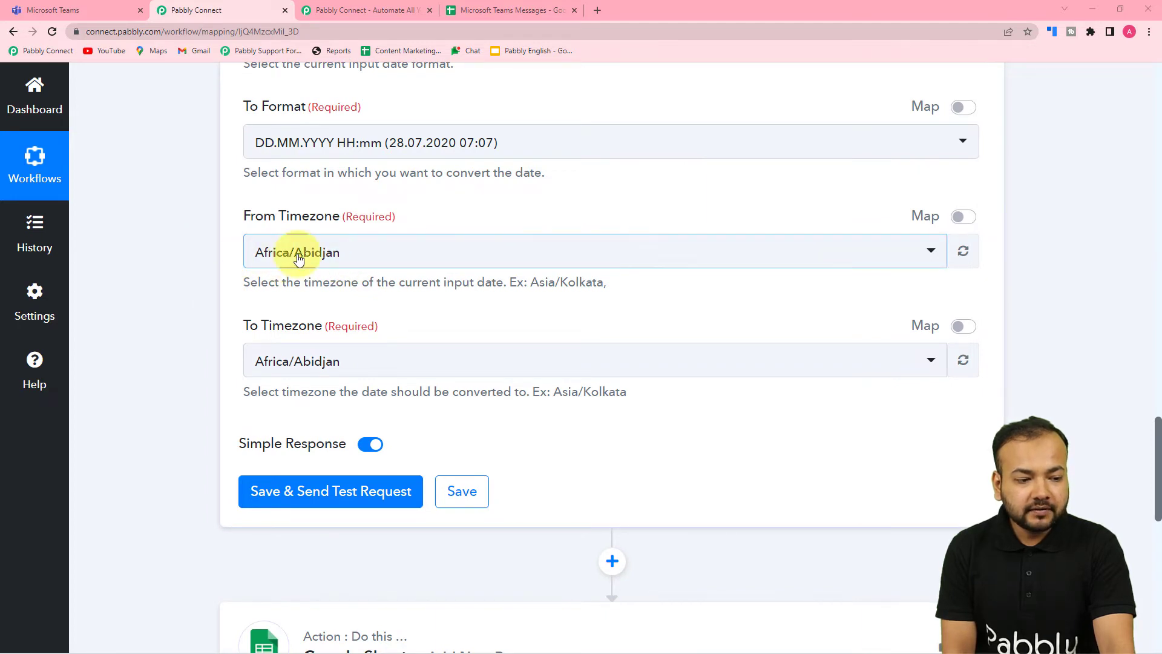
- Set From and To Timezone to Asia/Kolkata, then save and send a test request
click(401, 269)
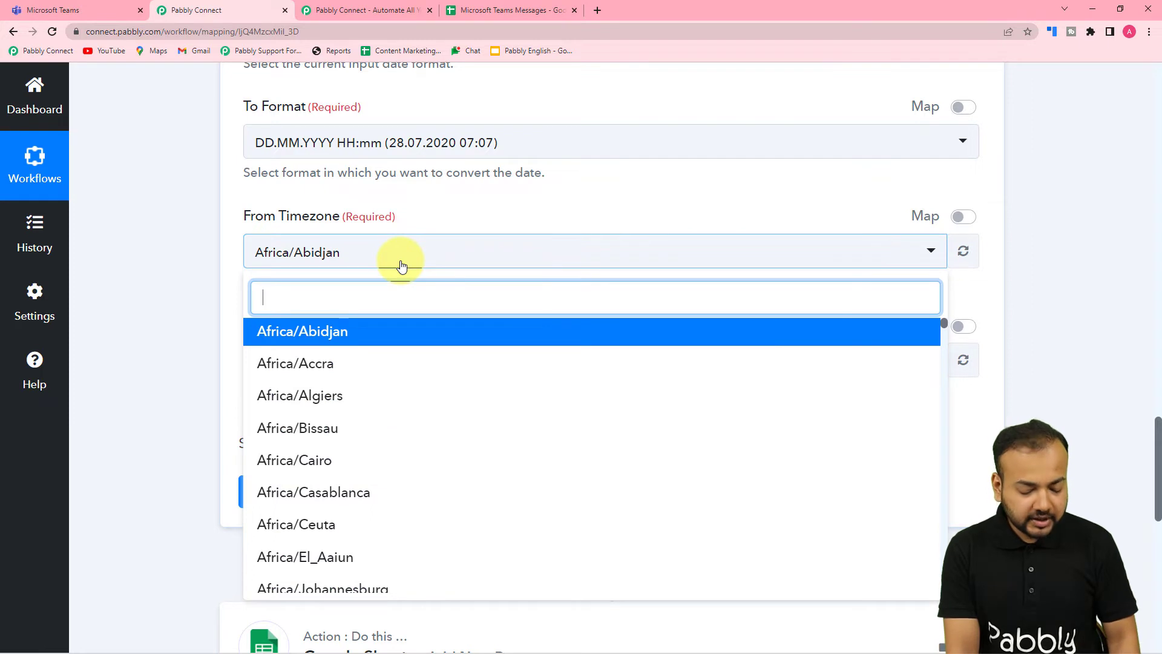
text(kol)
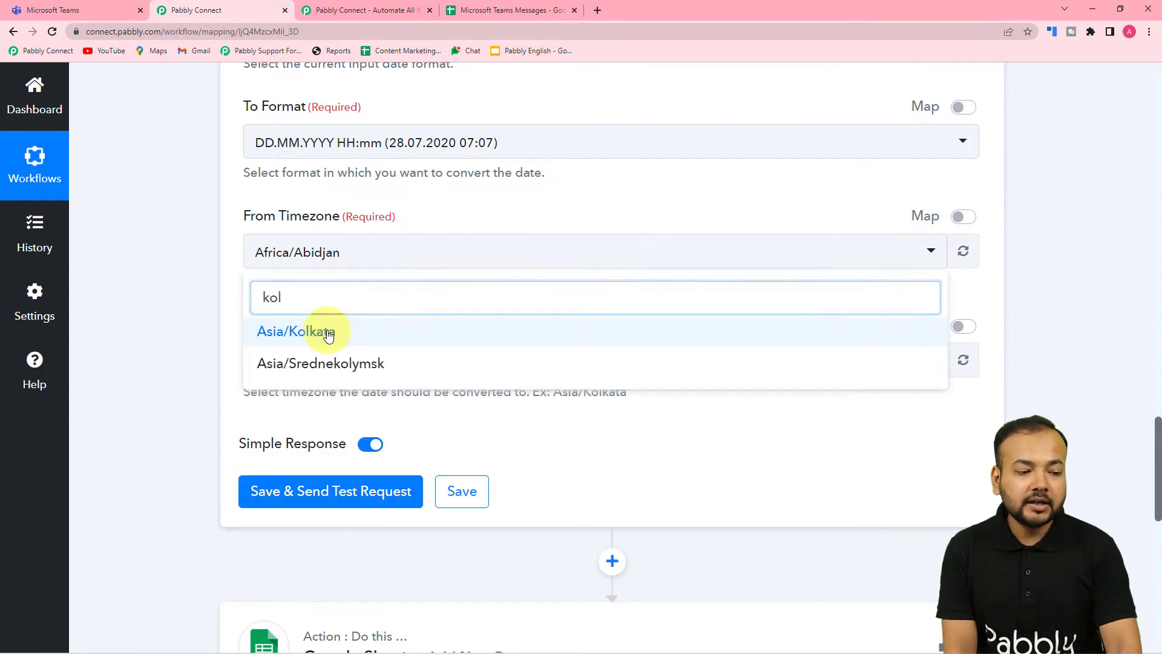
click(329, 334)
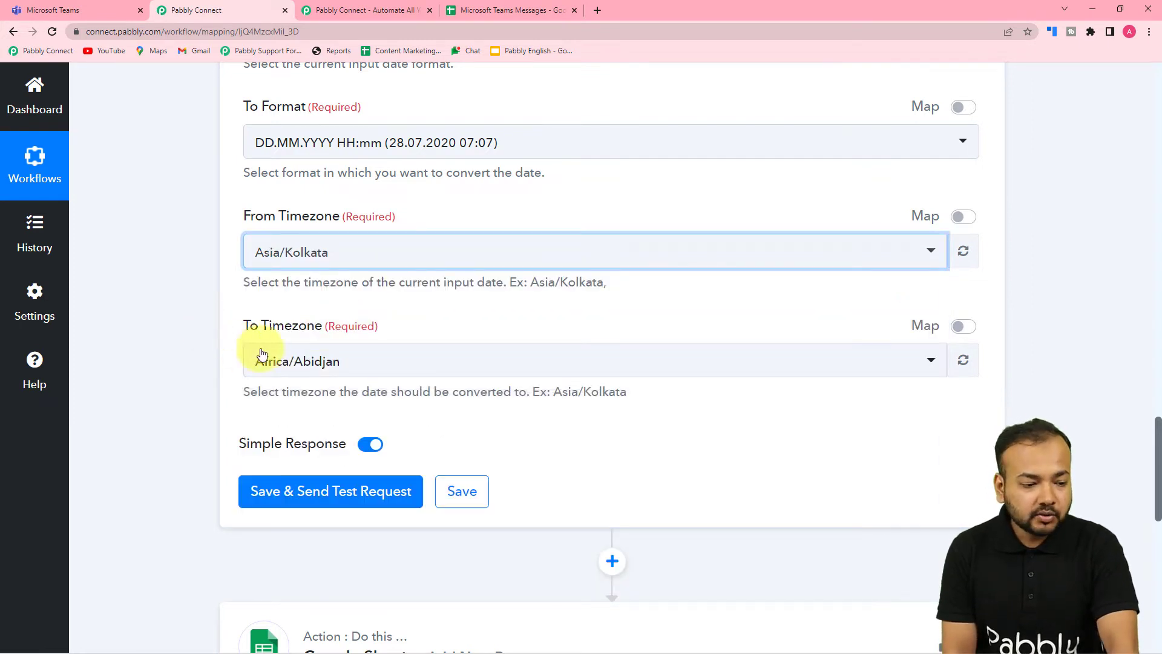
click(277, 361)
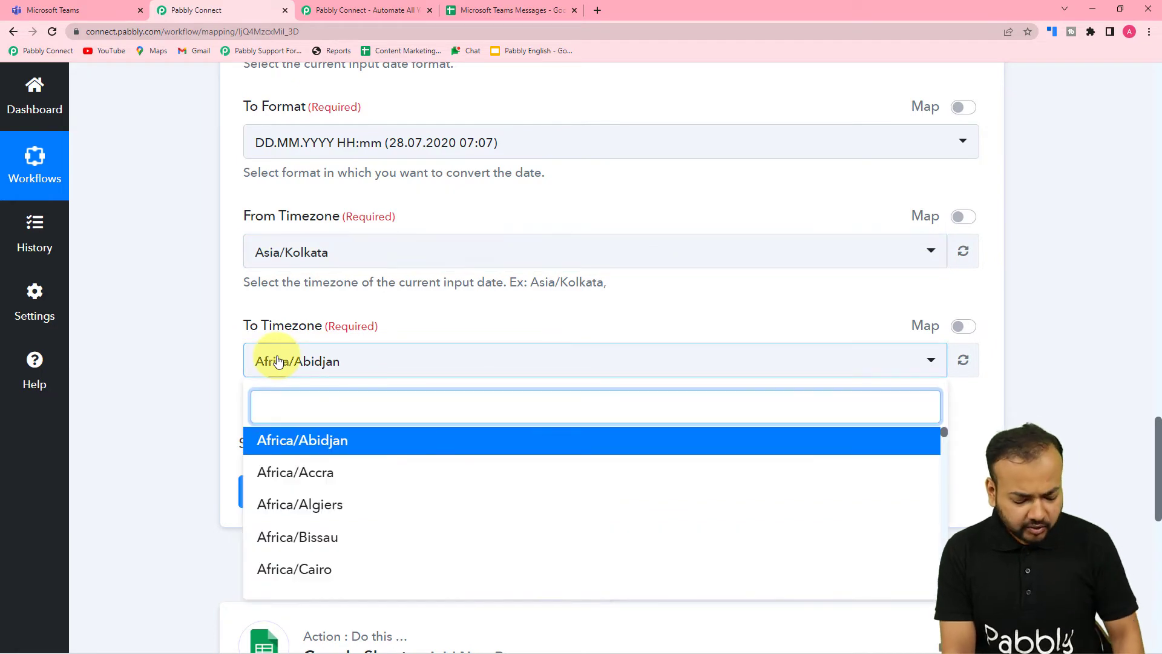
text(kol)
click(298, 441)
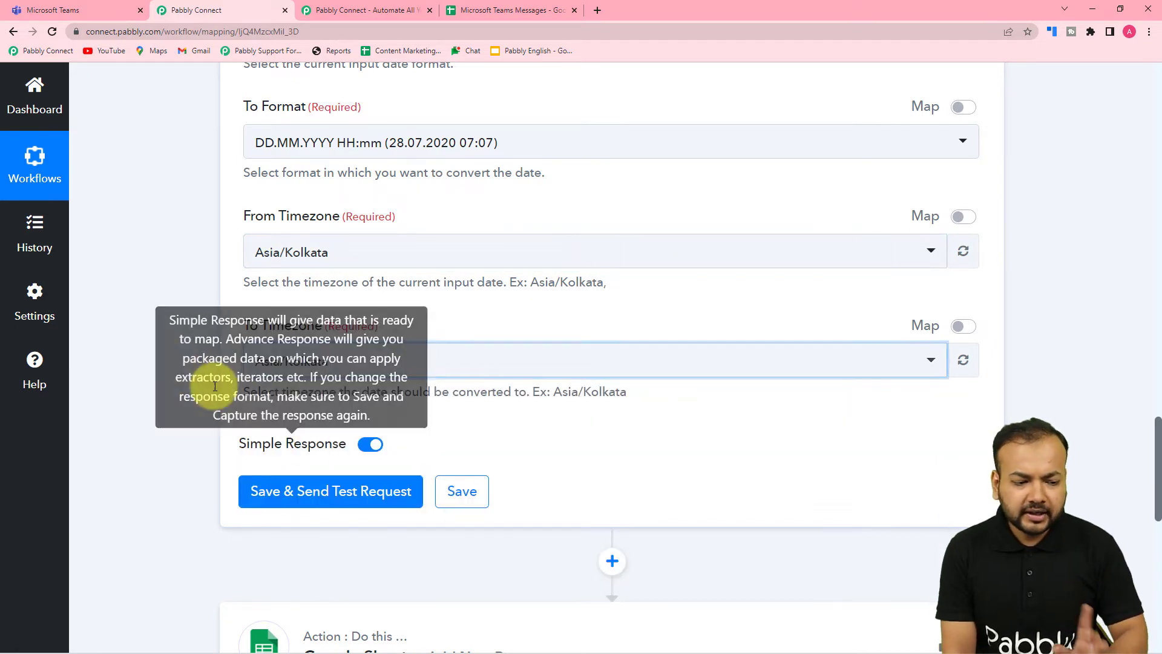
scroll(146, 357, down, 3)
click(260, 317)
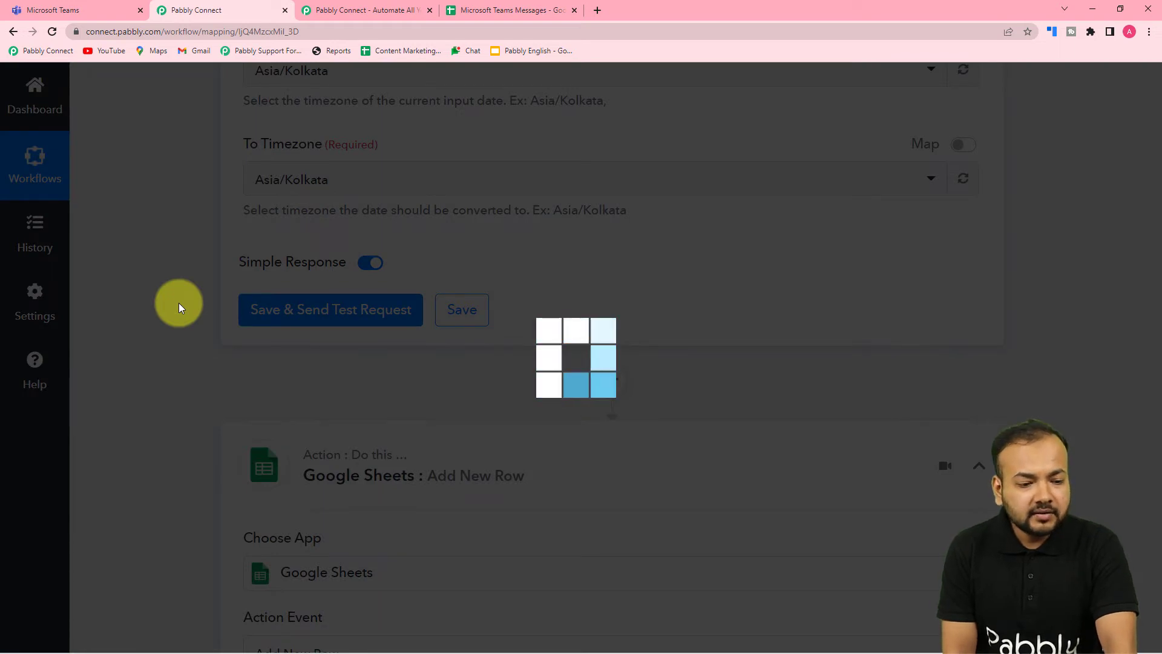
- Review the date formatter's test response: Type formatDate, Result 05.08.2022 08:21
scroll(432, 368, down, 1)
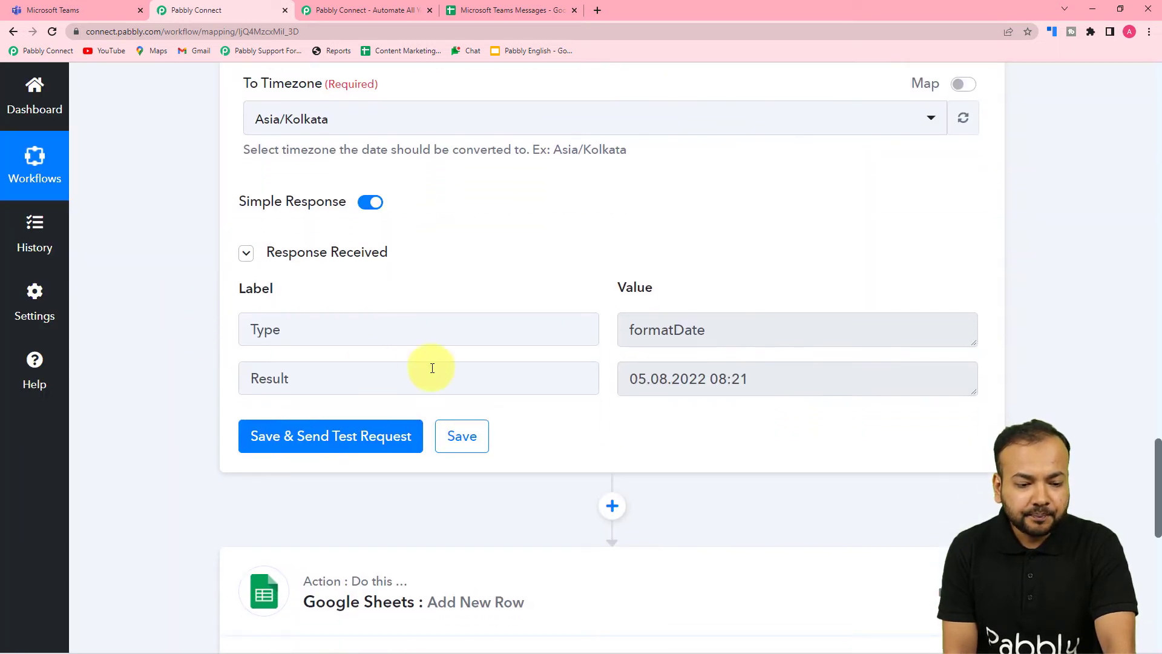
scroll(622, 379, down, 2)
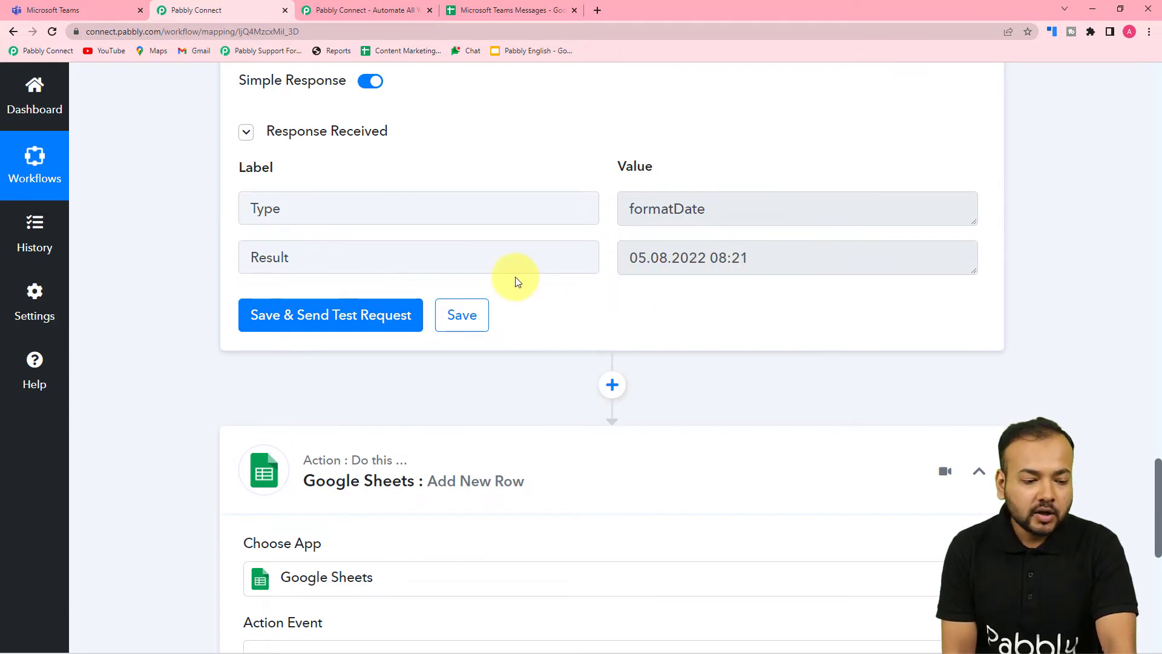
scroll(513, 281, down, 2)
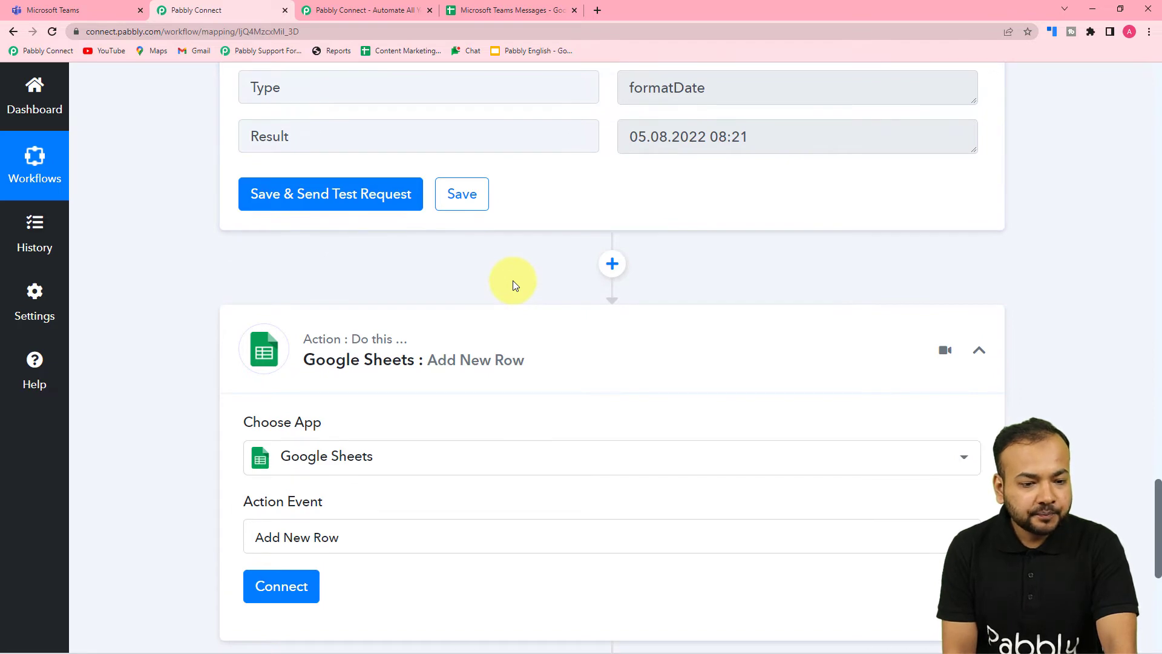
scroll(513, 281, up, 15)
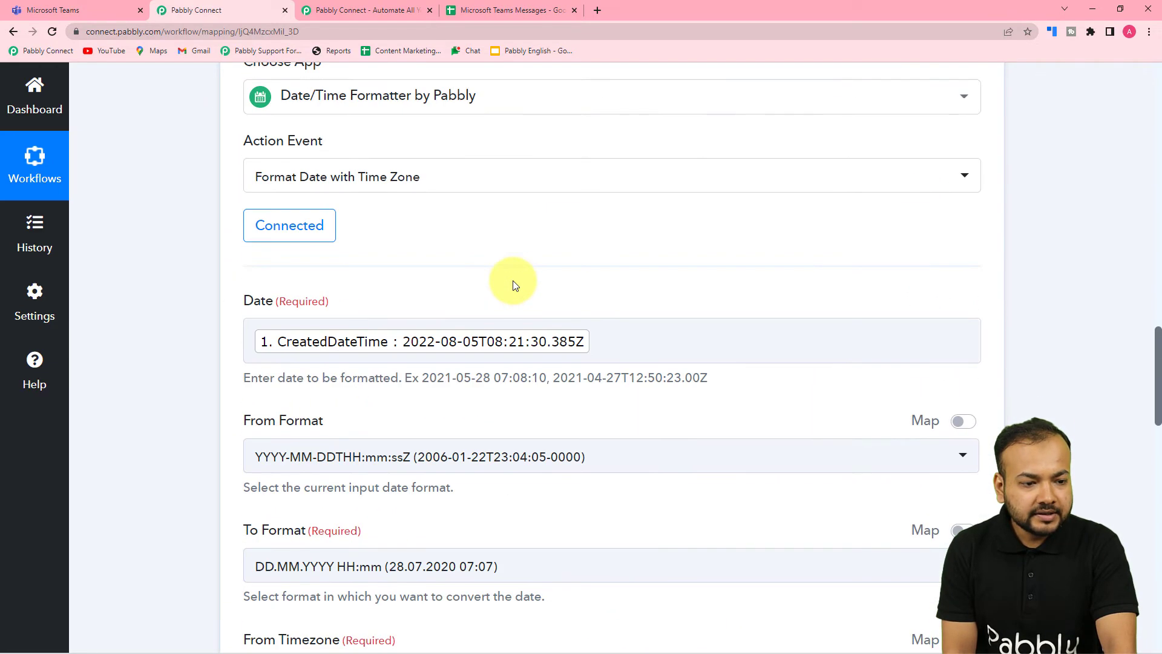
scroll(513, 281, up, 10)
scroll(486, 315, down, 1)
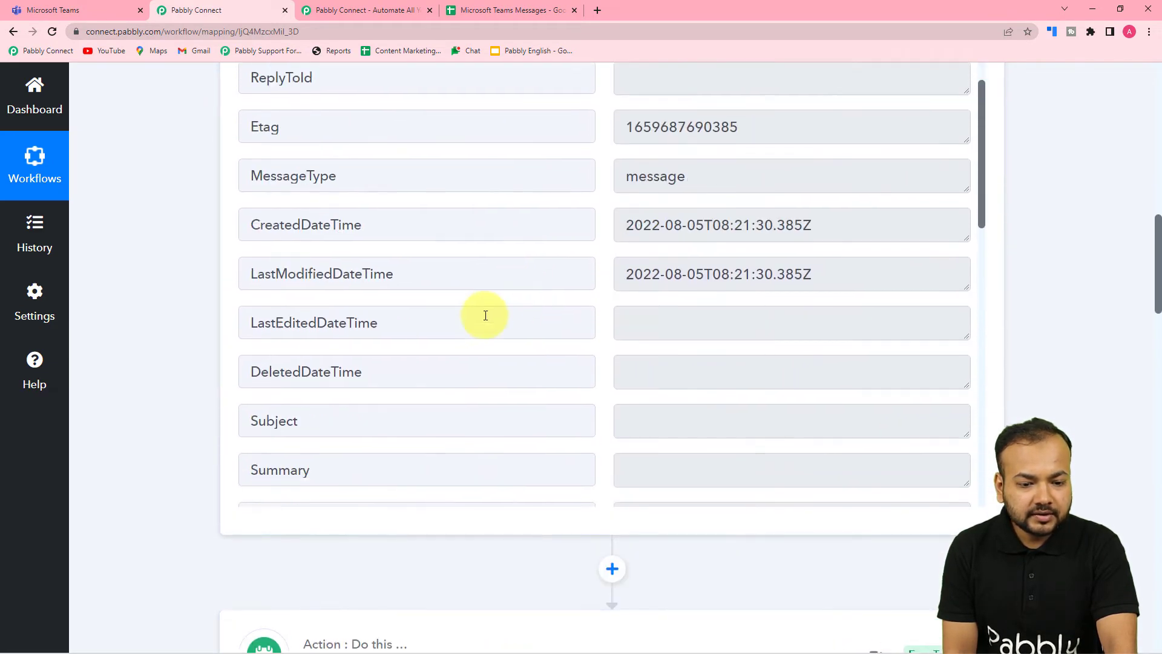
scroll(485, 315, down, 7)
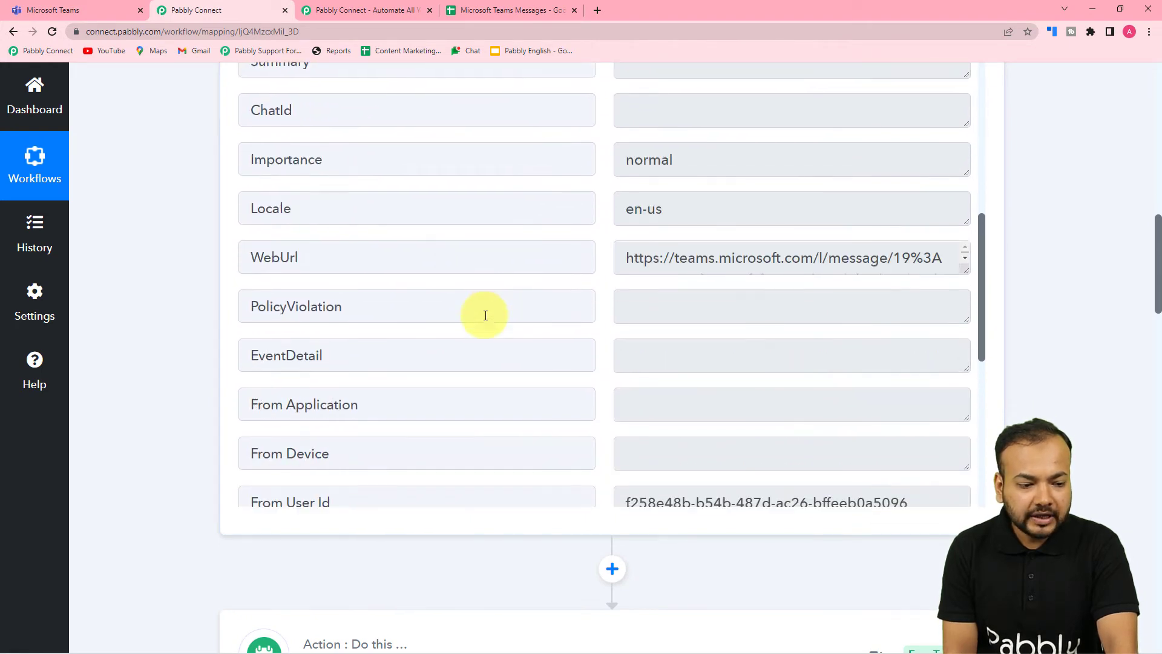
scroll(484, 314, down, 8)
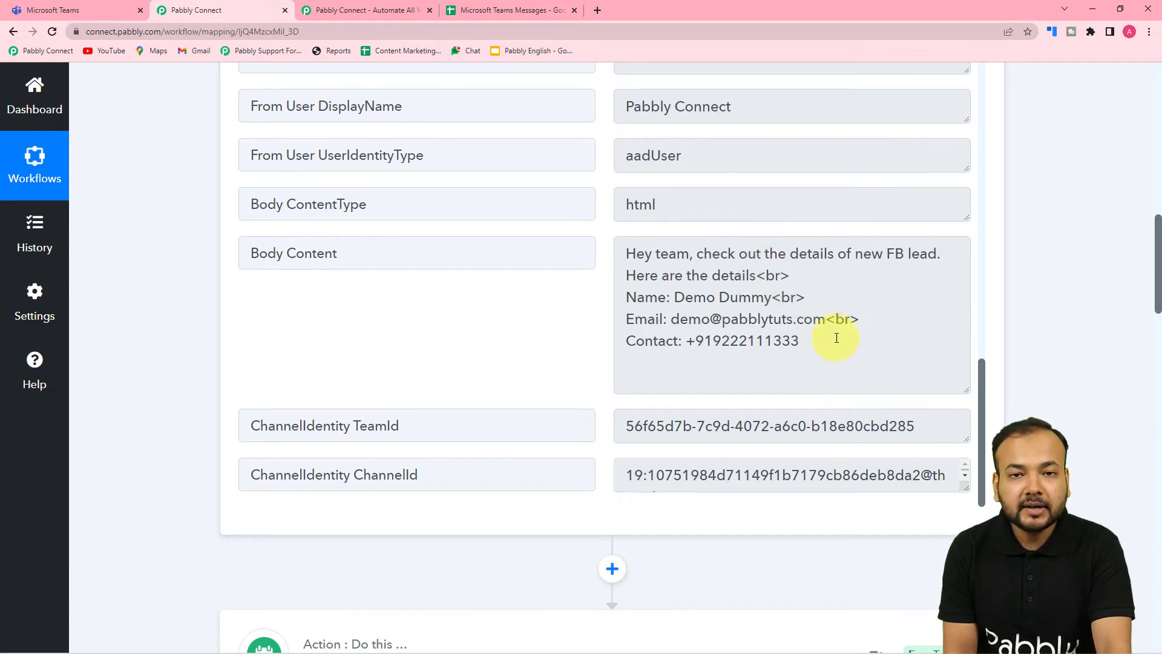
scroll(221, 329, down, 3)
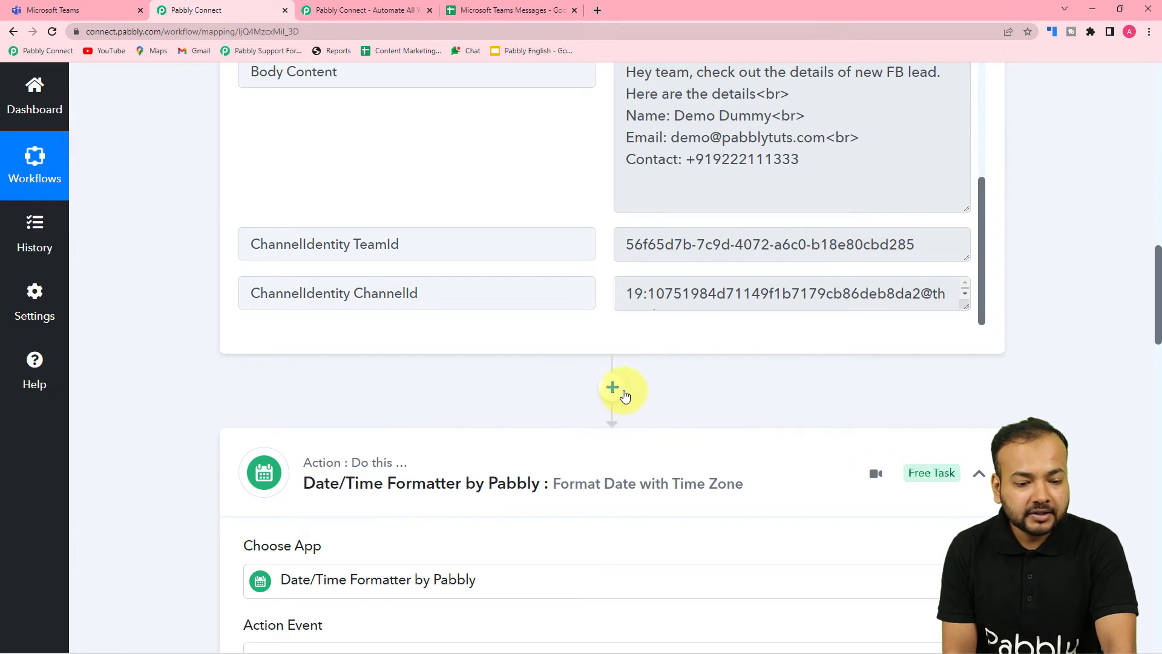
- Add a Text Formatter step above the date formatter with the Text (Basic Formatting) action, and connect it
click(610, 386)
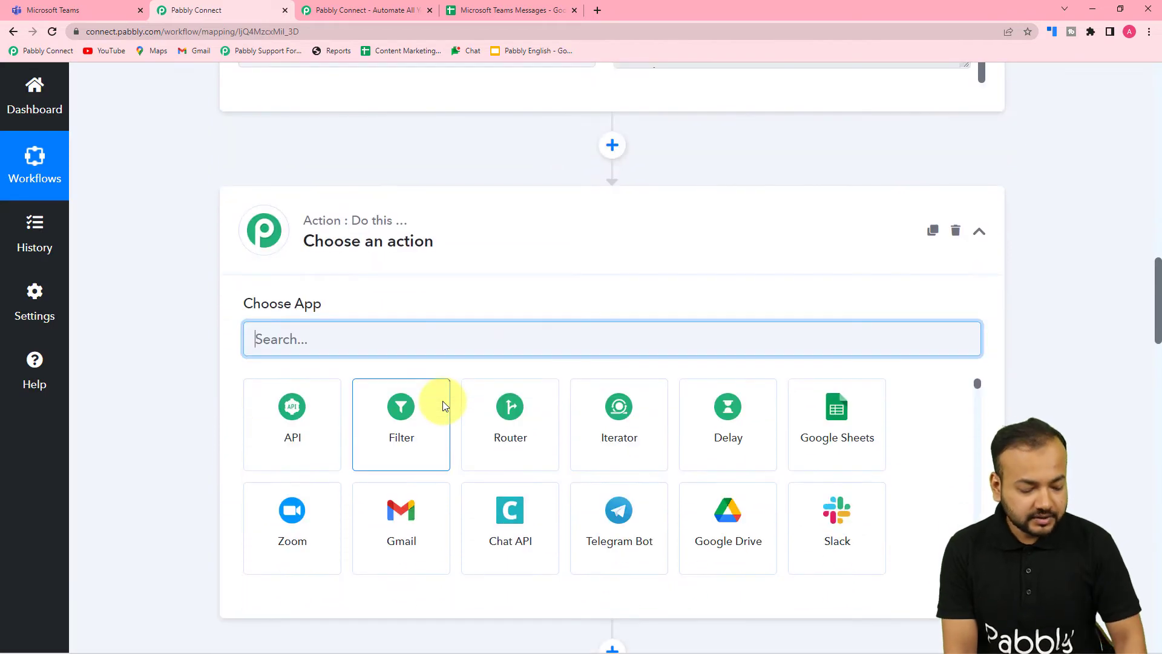
text(text)
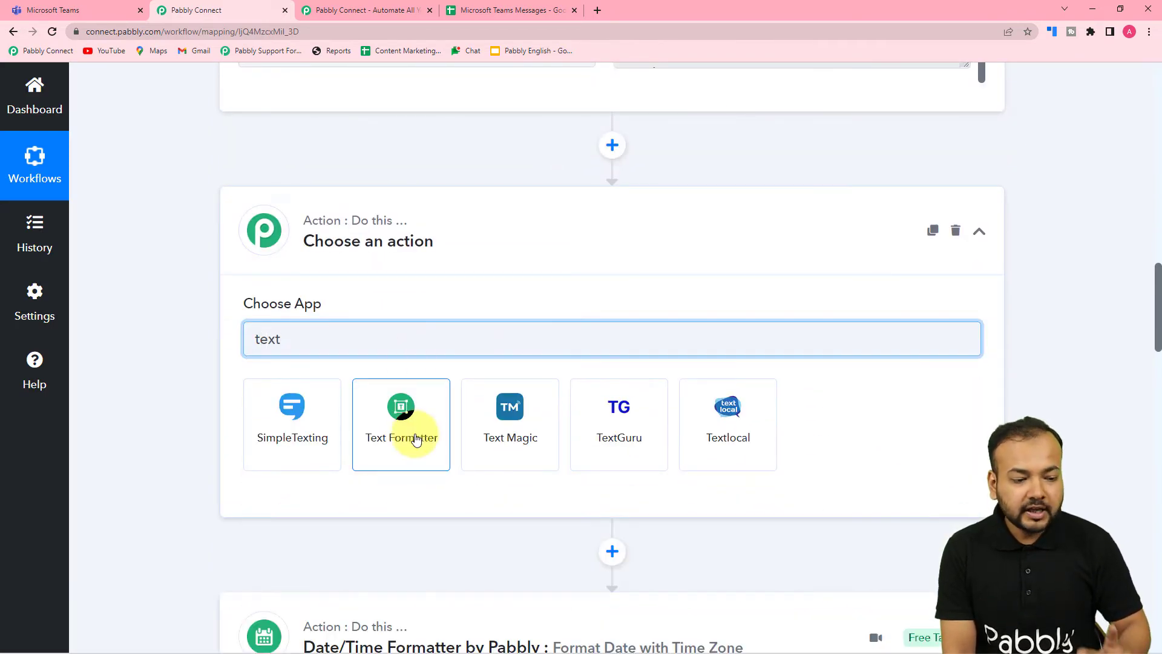
click(414, 431)
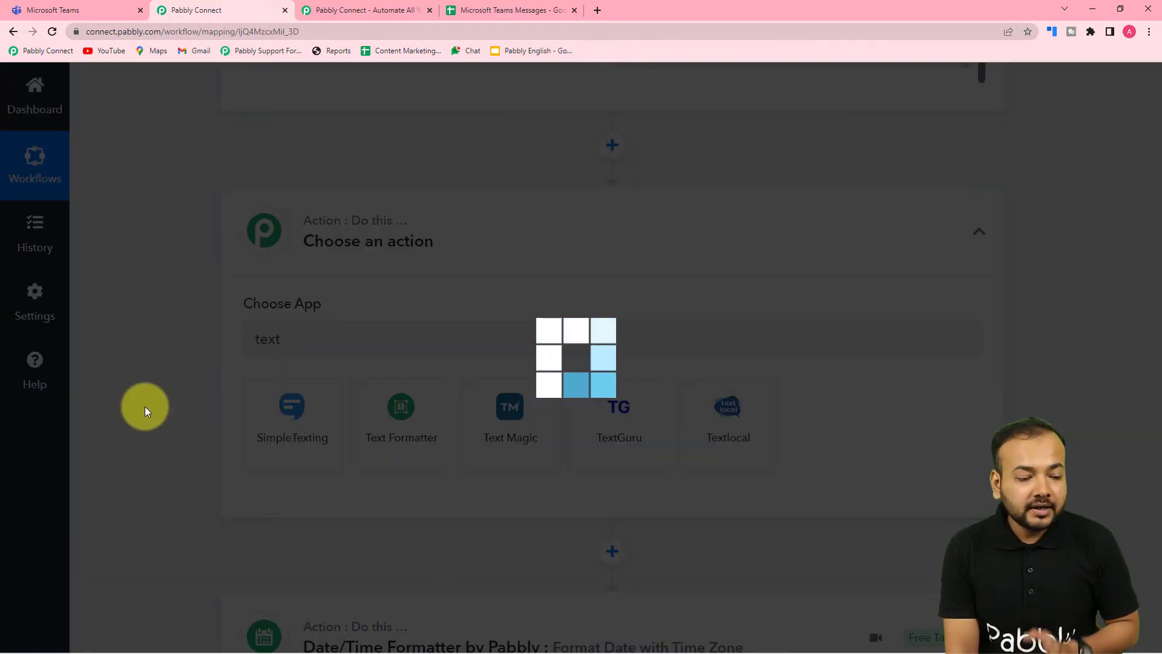
scroll(145, 405, down, 1)
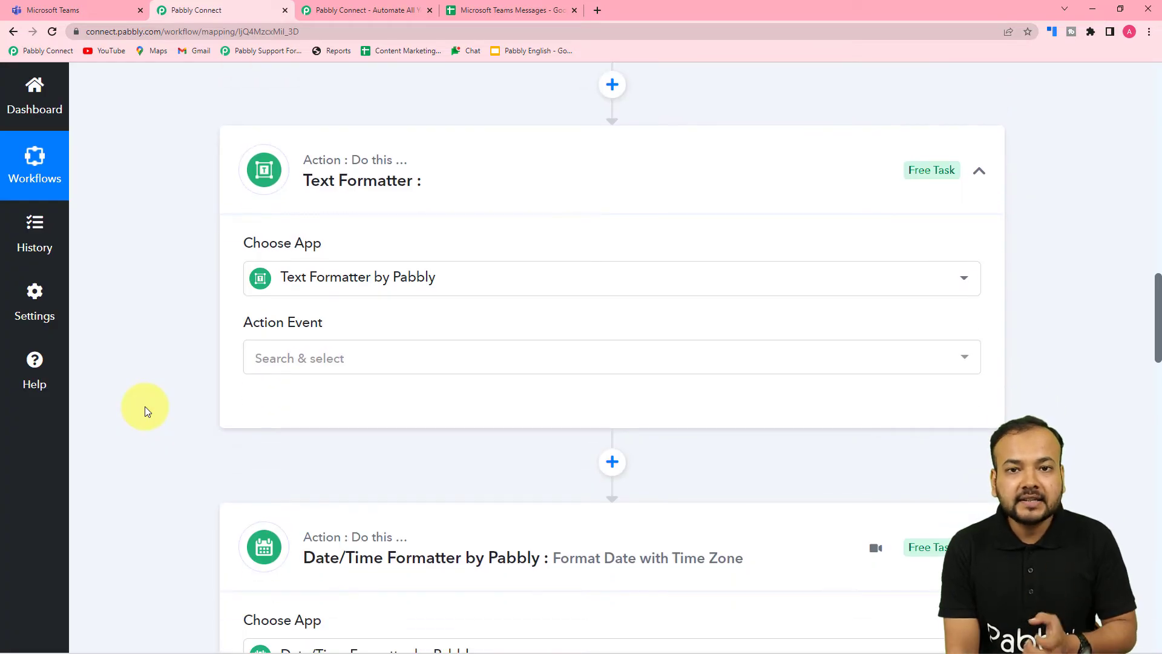
click(317, 366)
scroll(310, 498, down, 1)
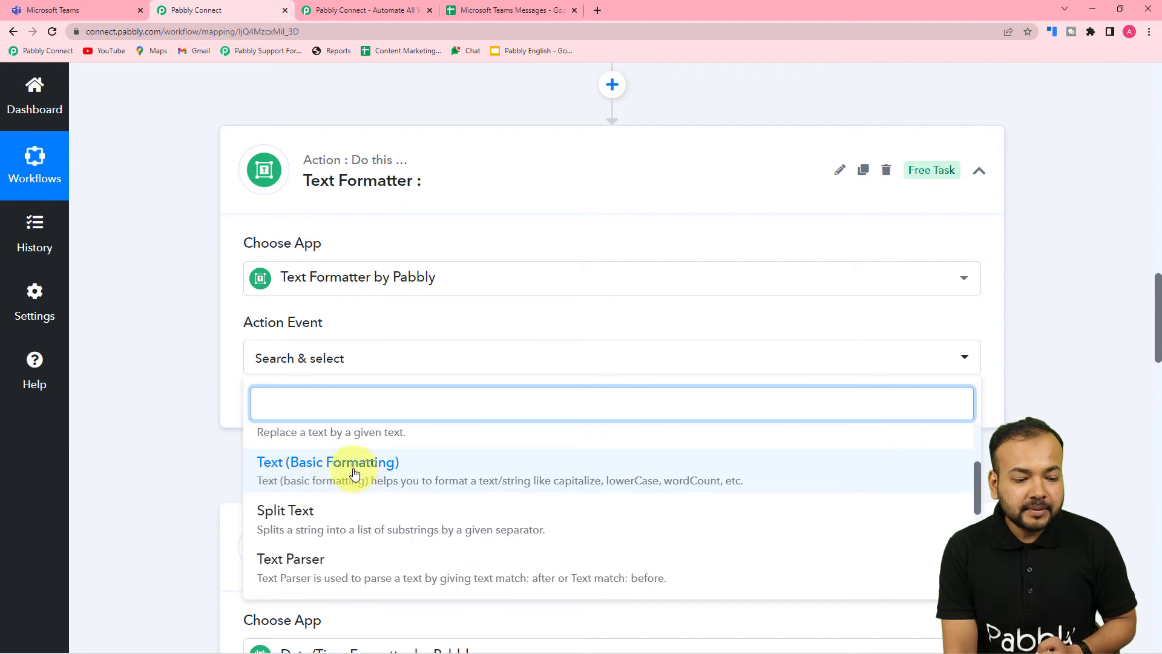
click(333, 466)
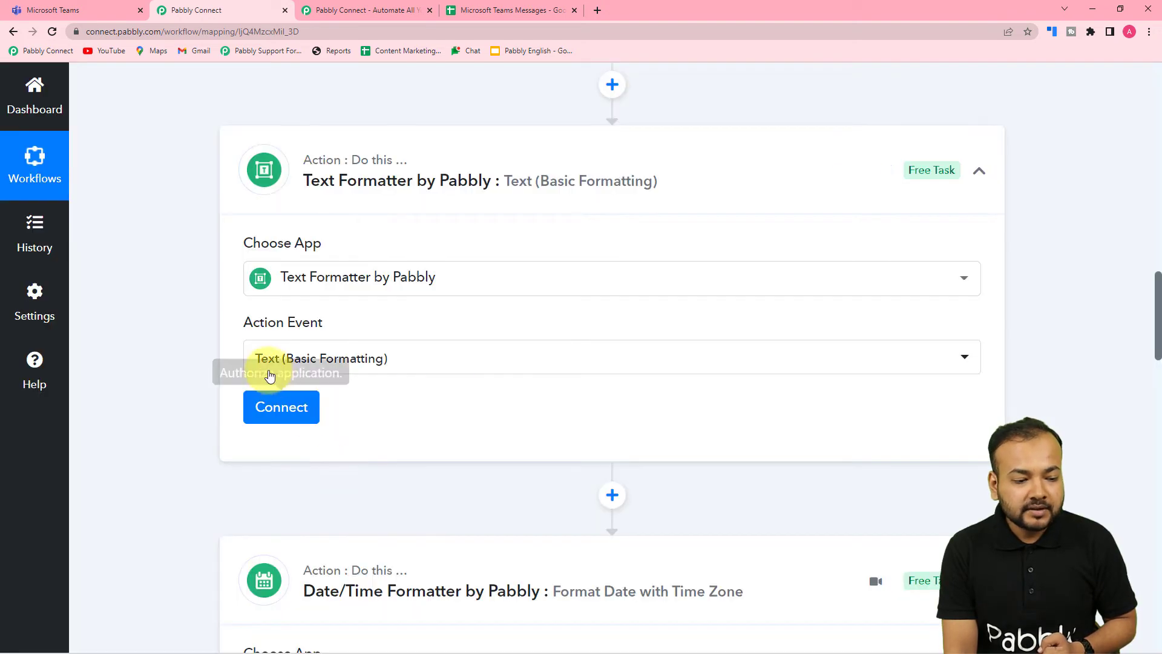
click(281, 406)
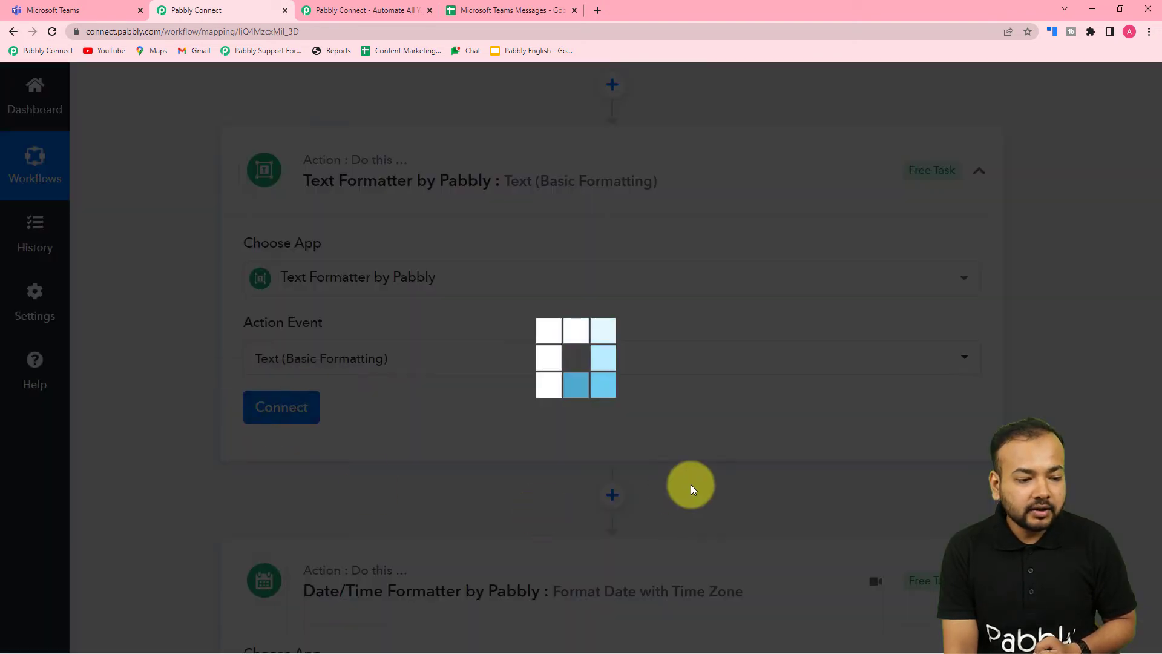
scroll(454, 467, down, 4)
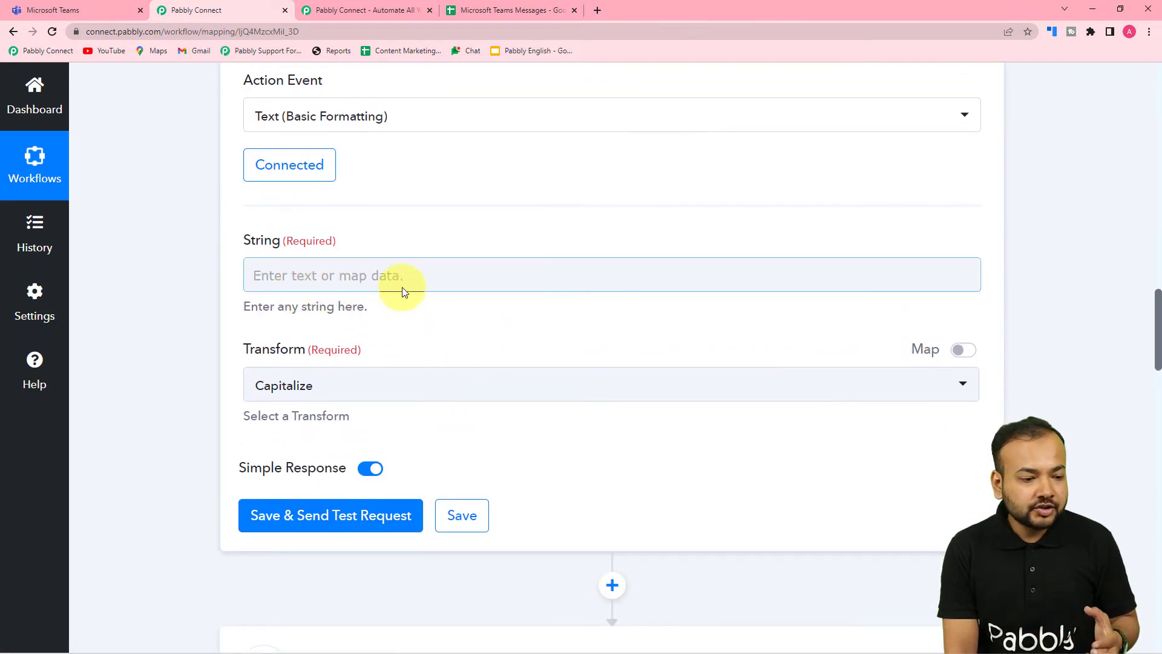
- Map the Microsoft Teams message Body Content into the Text Formatter's String field
scroll(433, 312, up, 11)
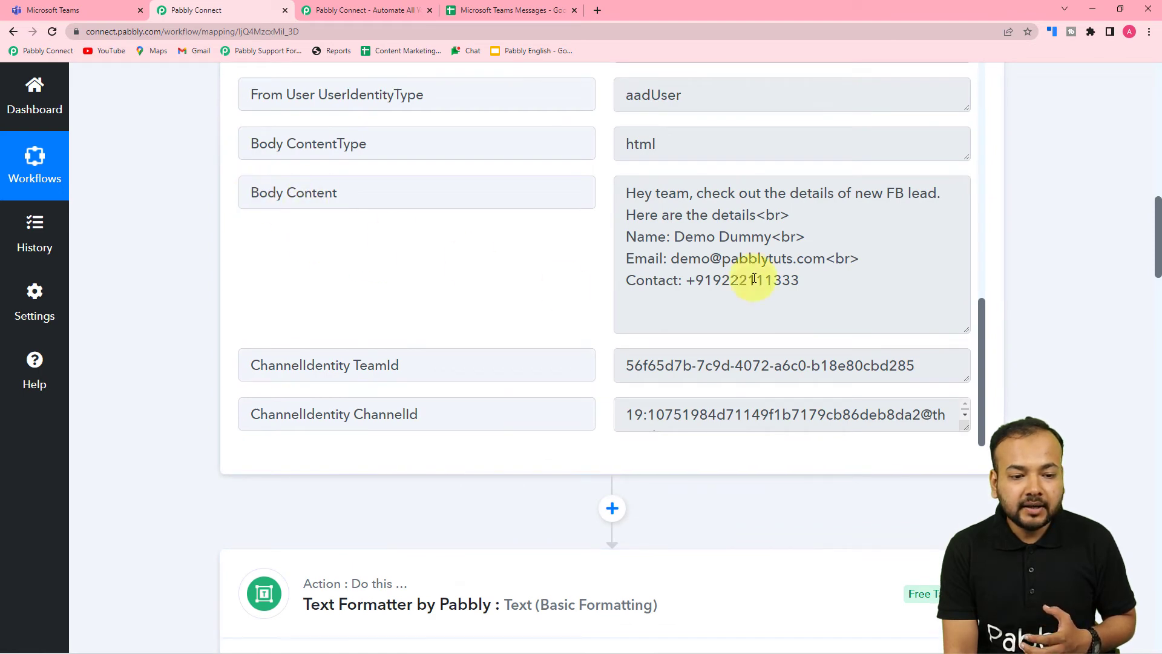
scroll(376, 272, down, 12)
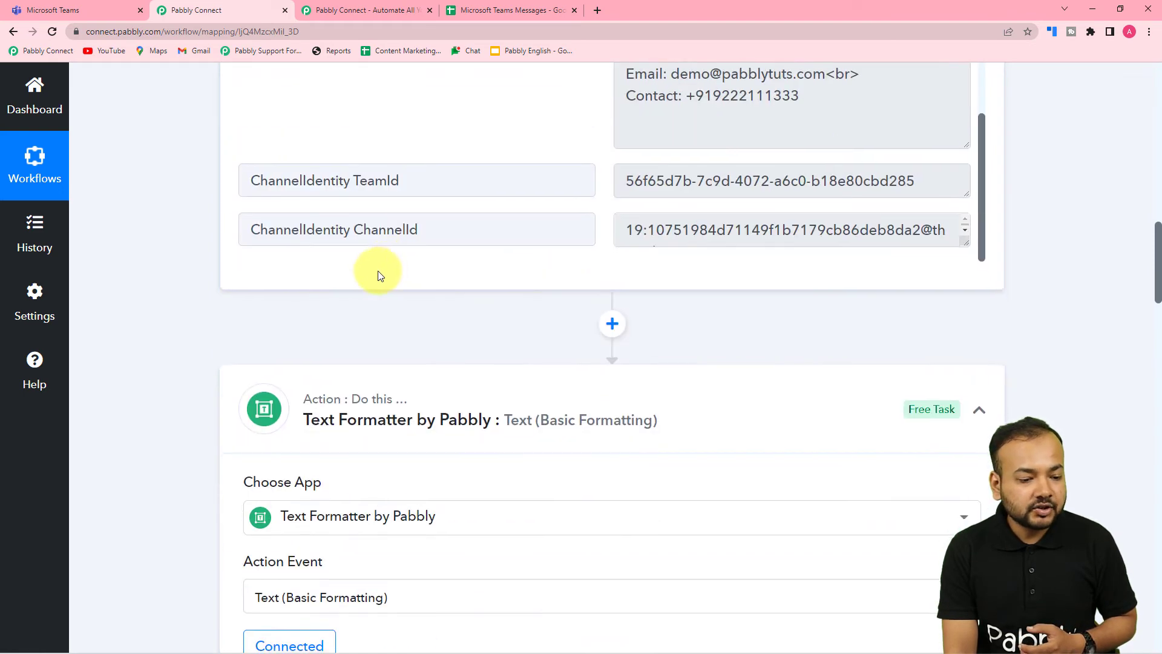
click(330, 205)
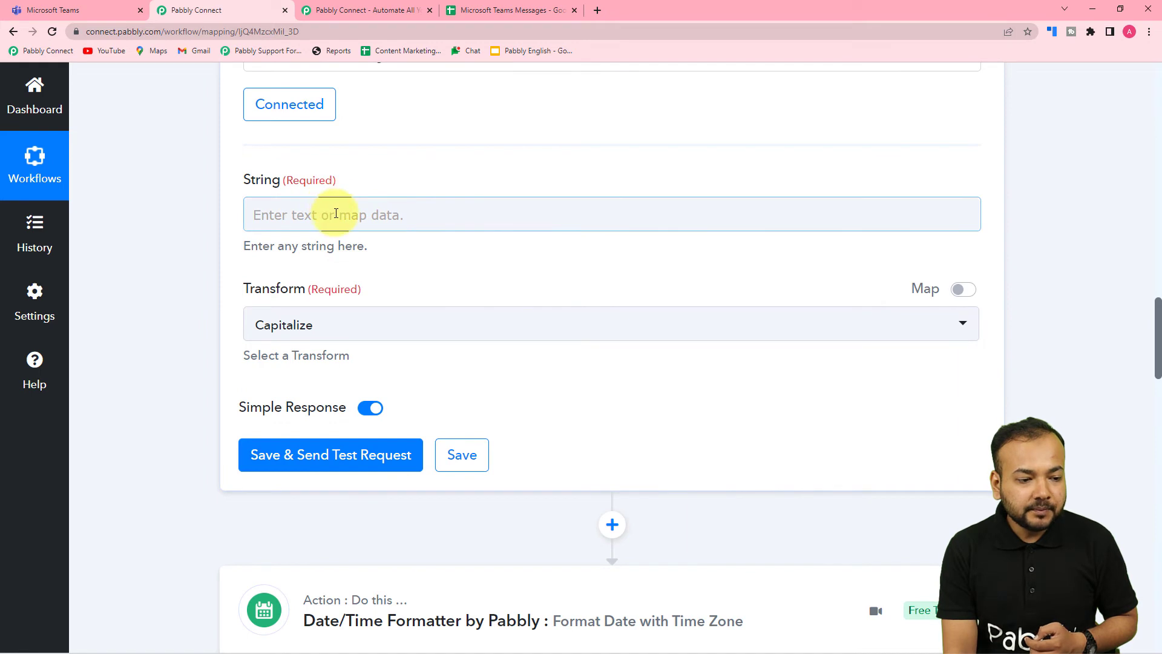
click(336, 213)
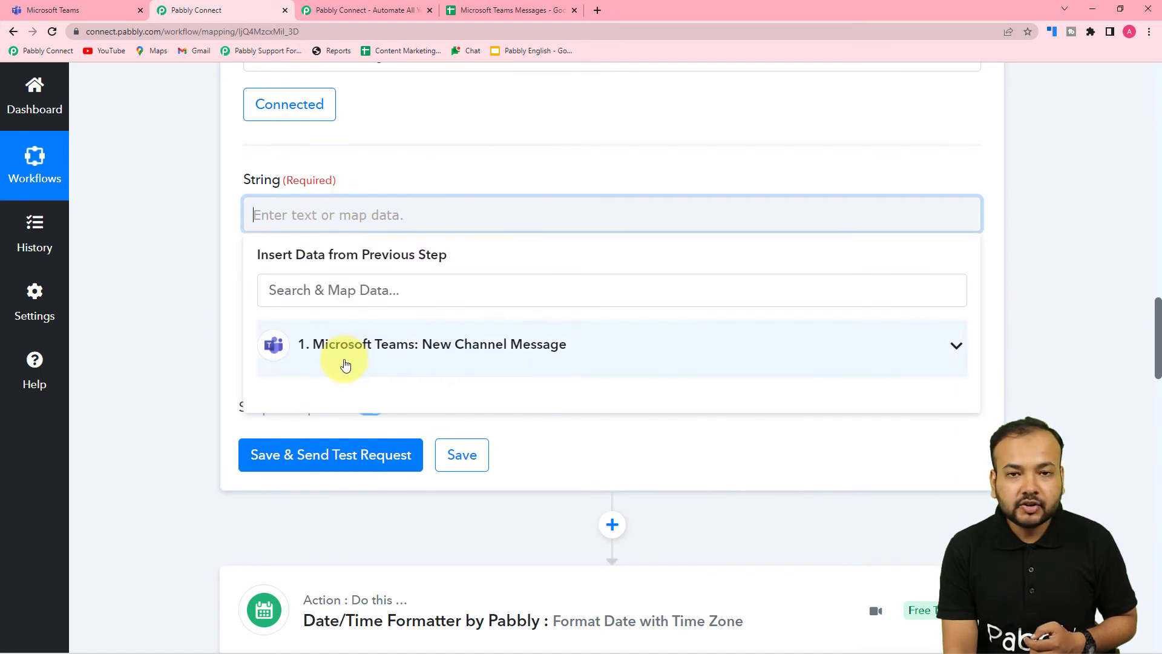
click(416, 370)
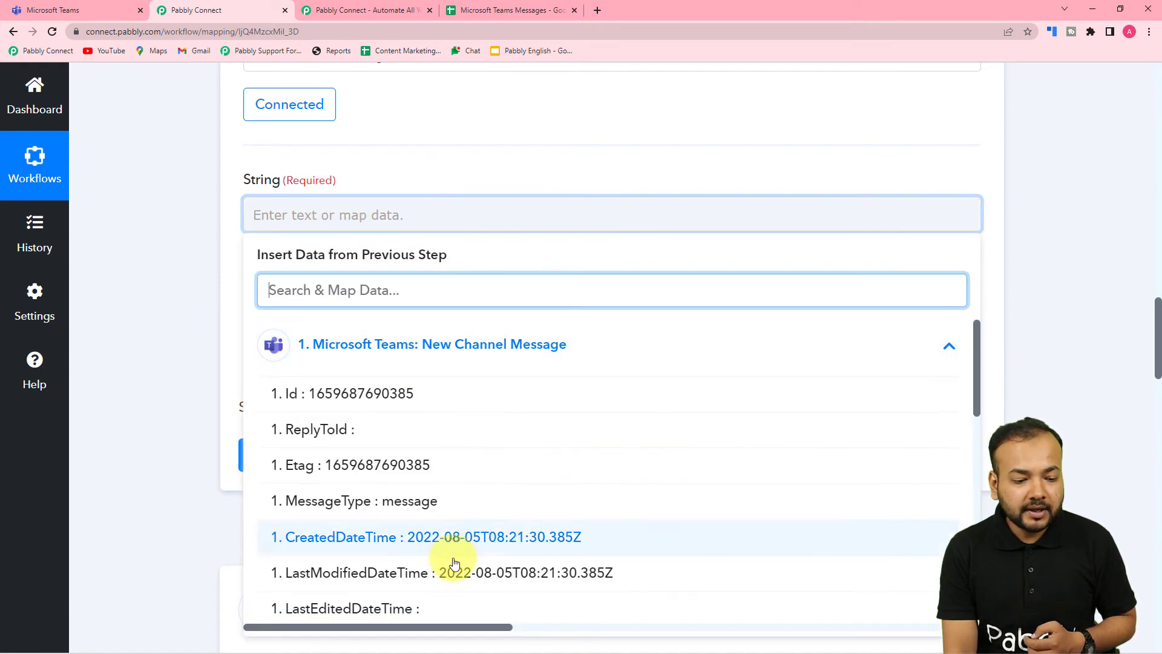
scroll(454, 558, down, 10)
scroll(454, 563, down, 2)
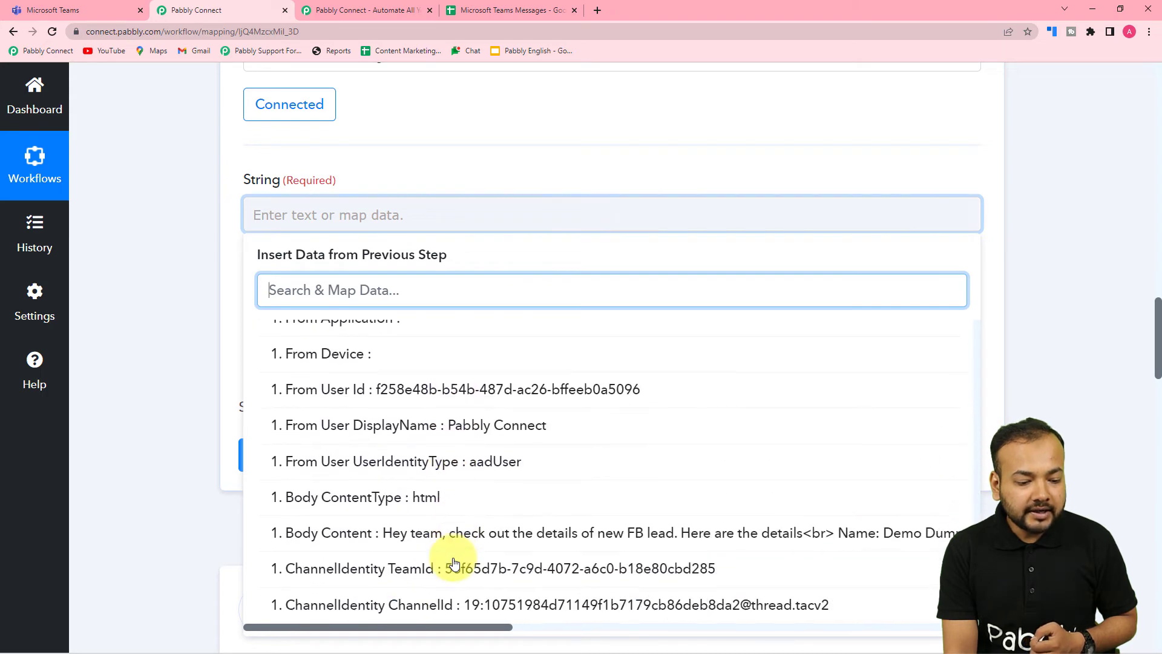
click(372, 543)
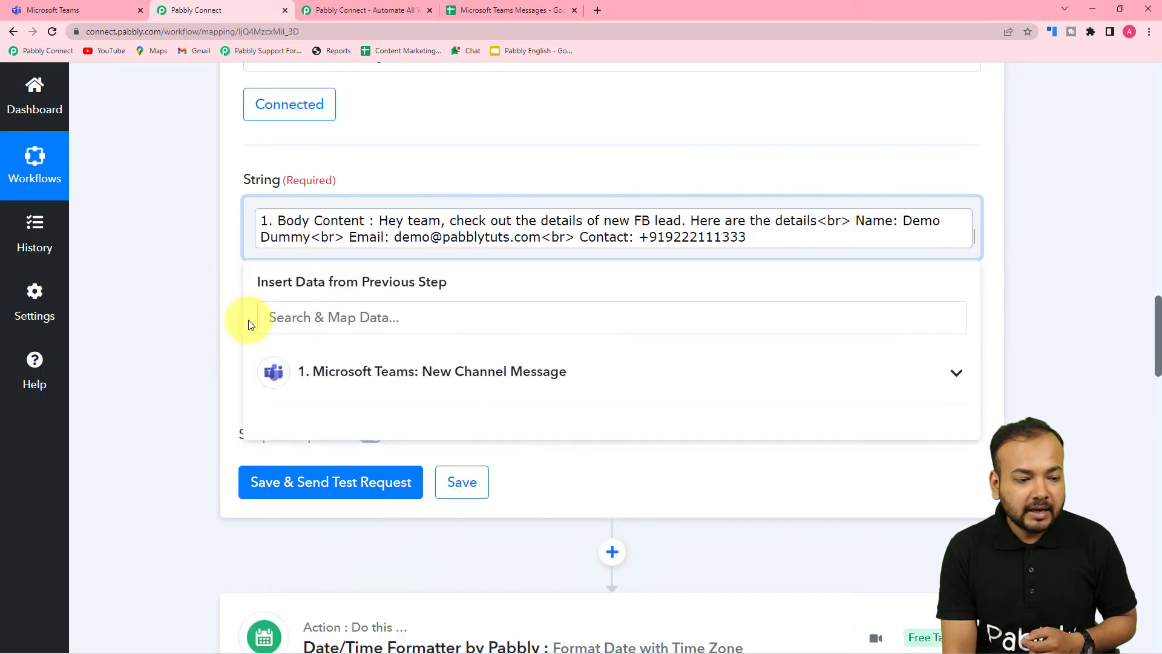
click(206, 314)
- Set the Text Formatter transform to Remove HTML Tags
scroll(255, 314, down, 1)
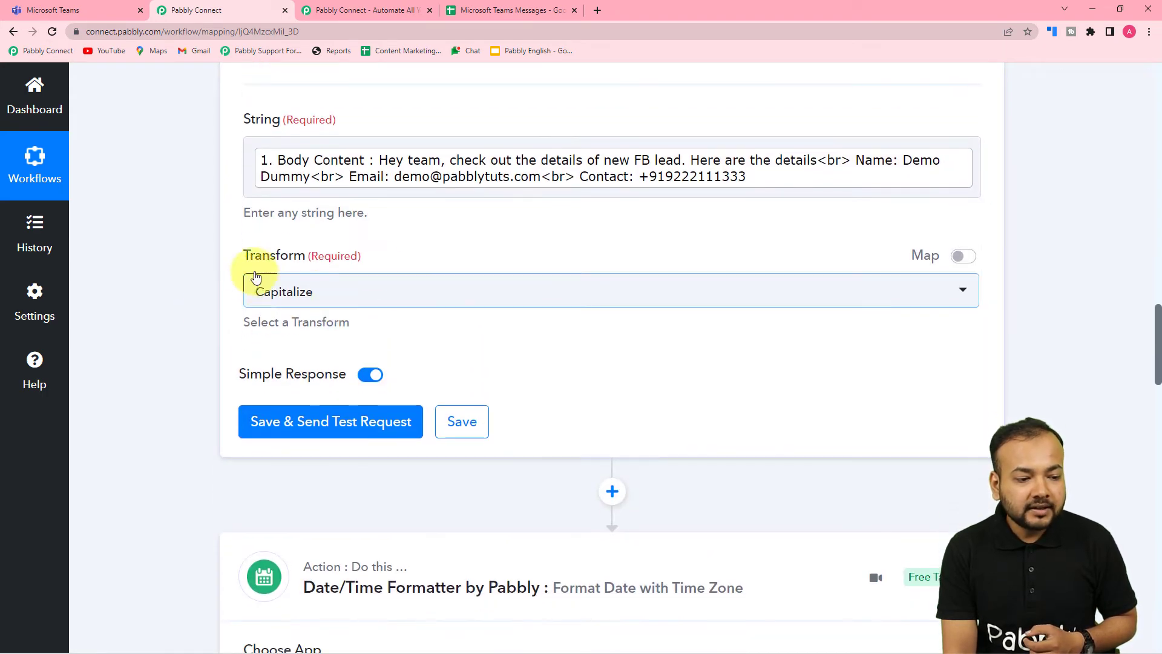
click(368, 300)
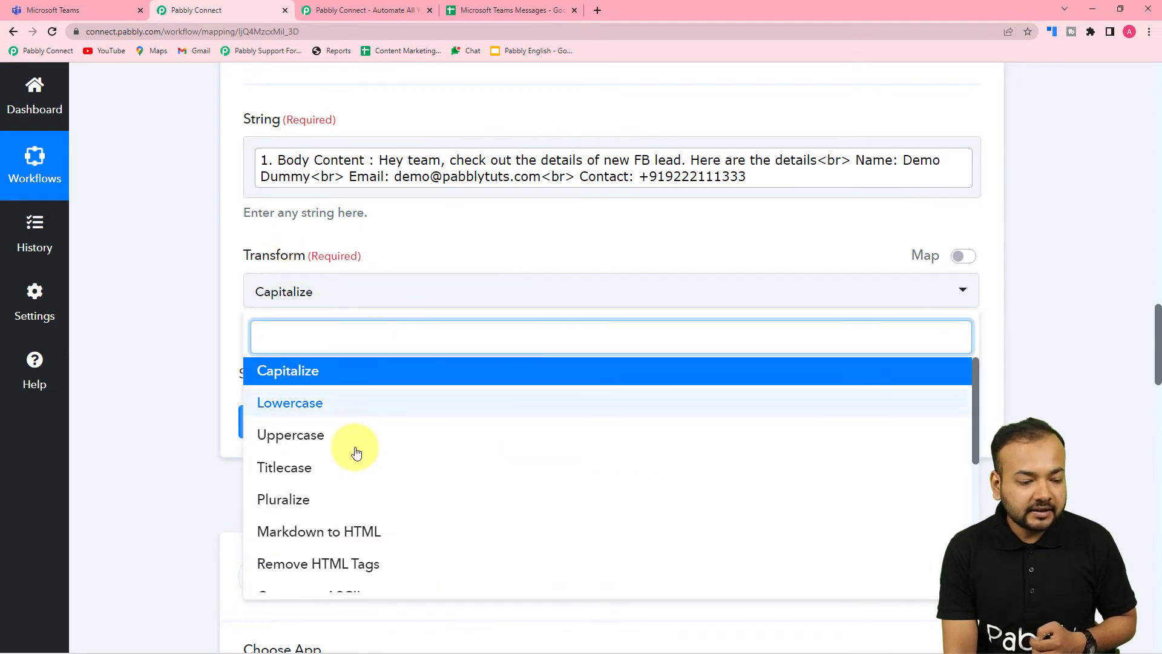
scroll(355, 513, down, 1)
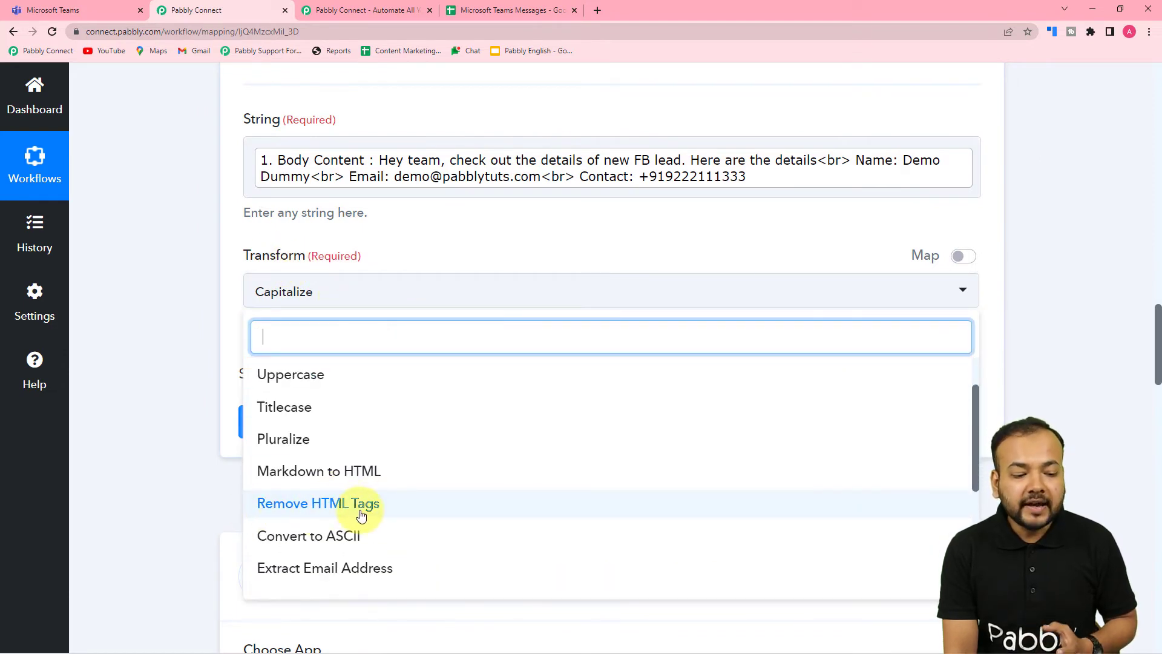
click(313, 514)
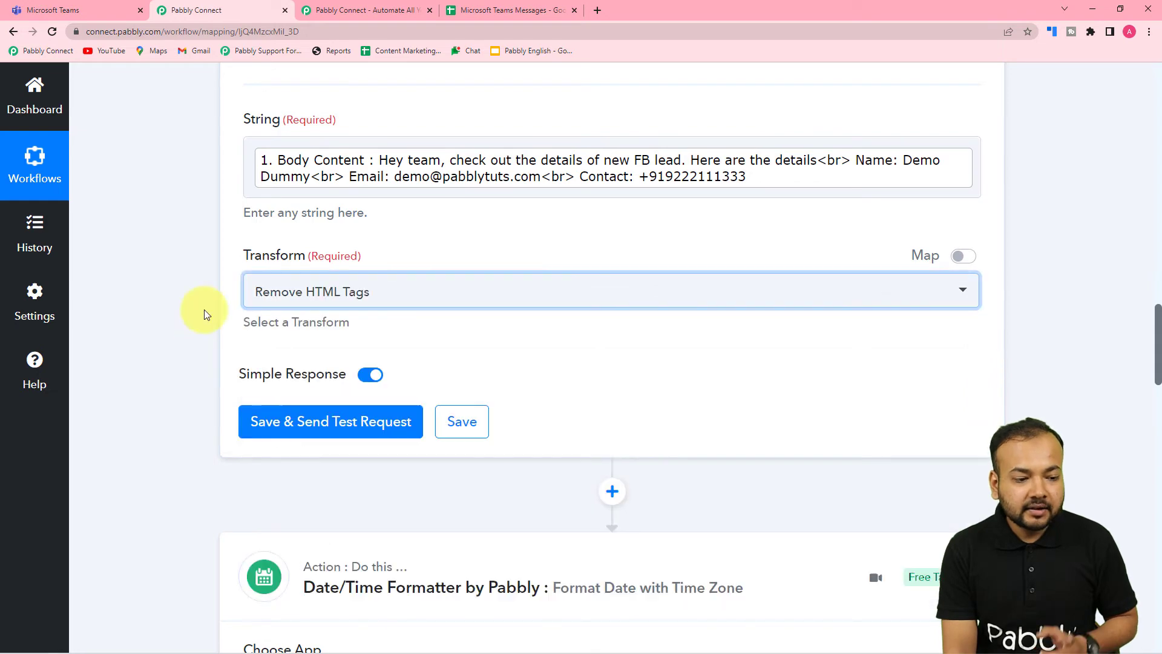
- Save and test the Text Formatter, enlarging the Result box to read the tag-free stripTags output
click(251, 428)
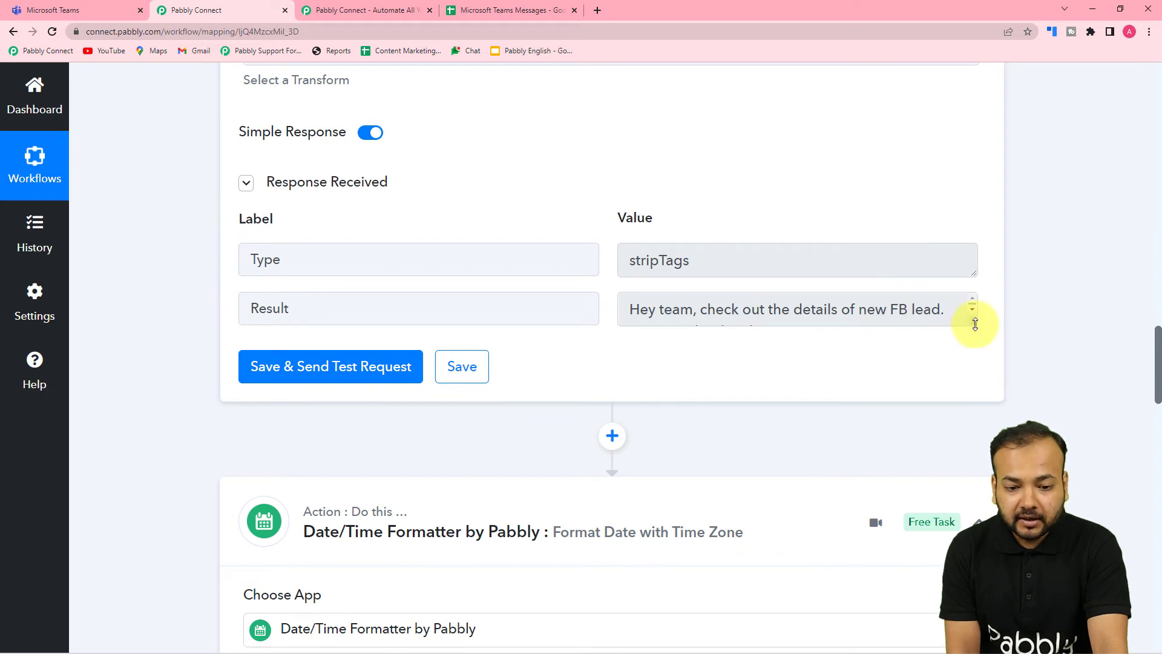
drag(976, 324, 974, 466)
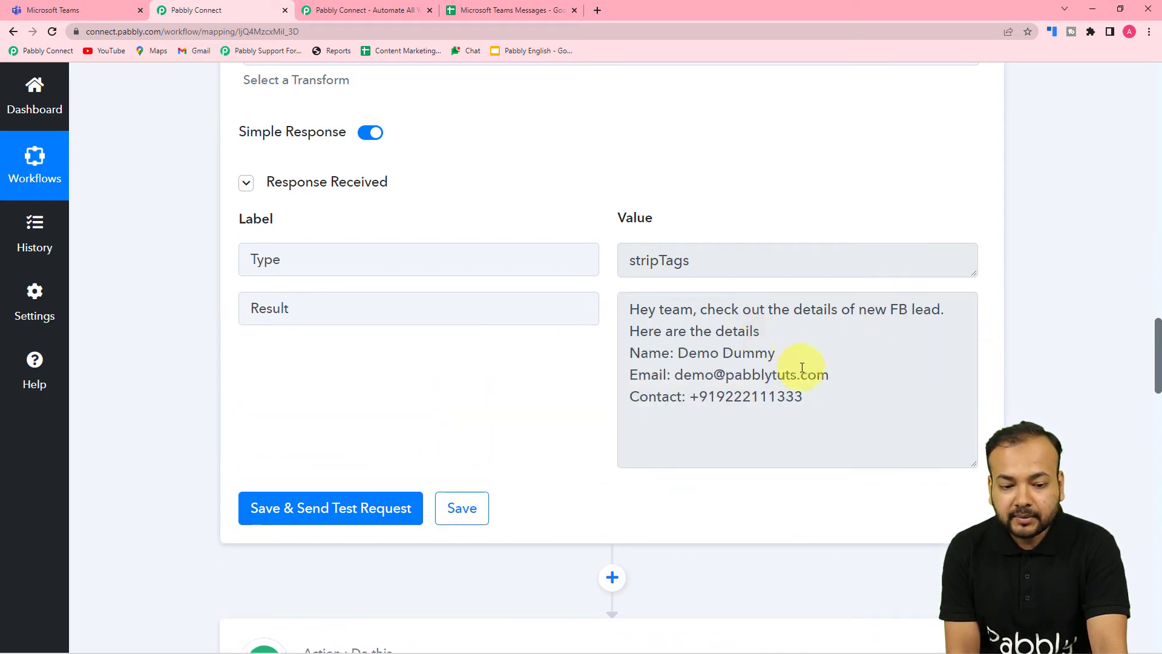
scroll(735, 358, up, 12)
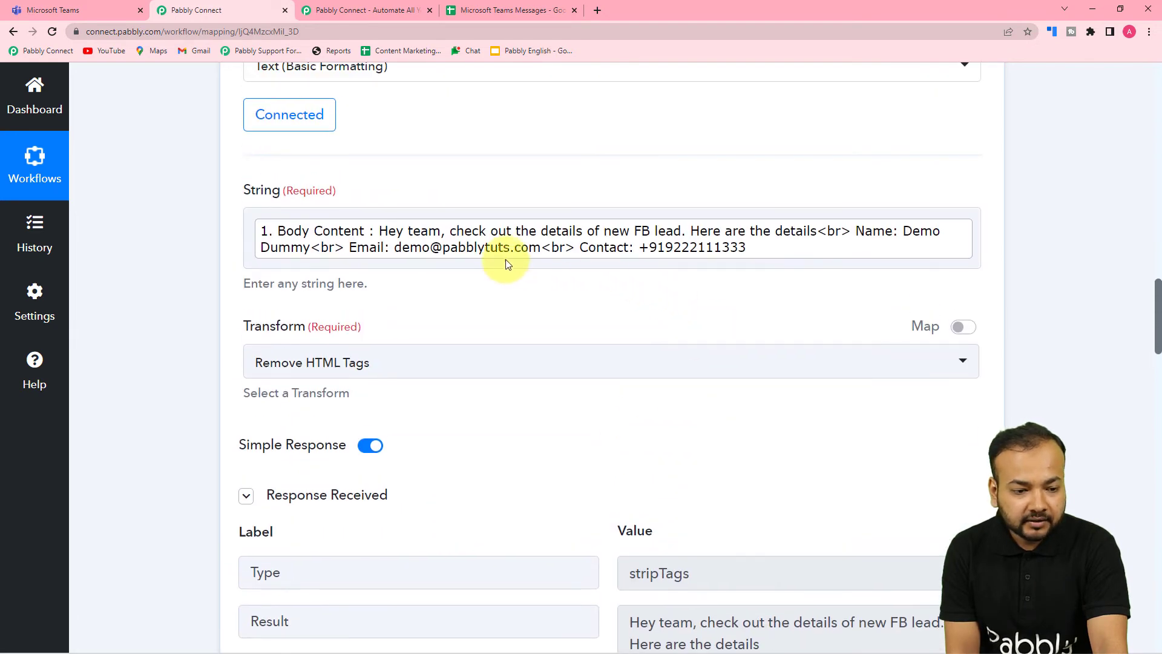
scroll(506, 259, up, 5)
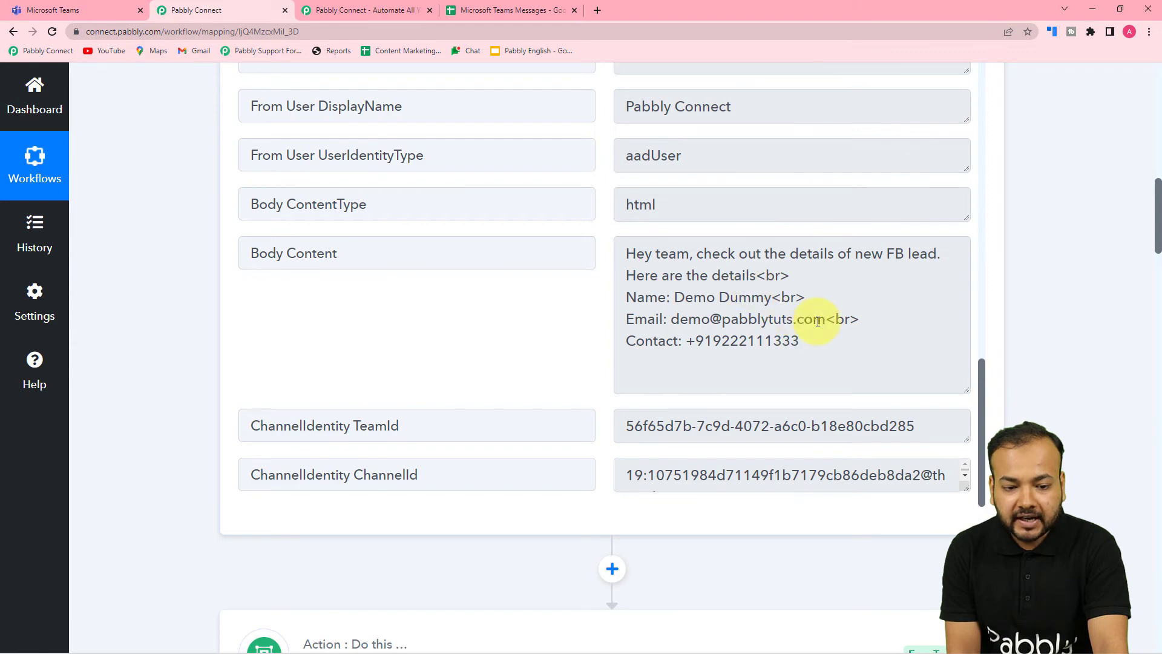
scroll(818, 321, down, 20)
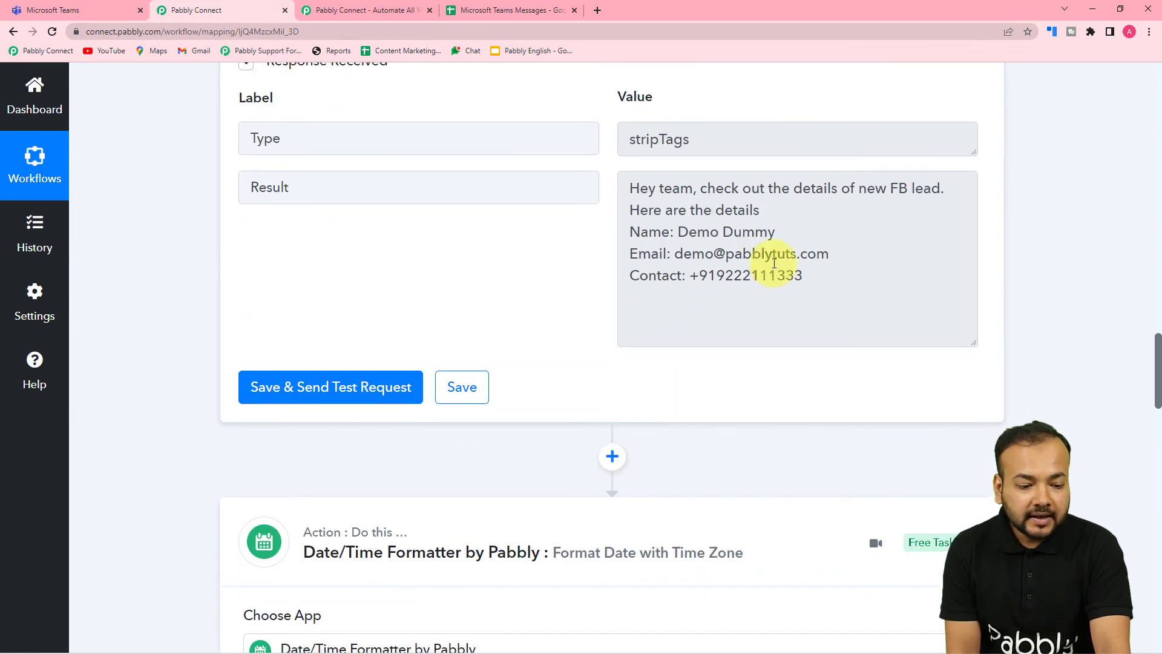
scroll(774, 263, down, 2)
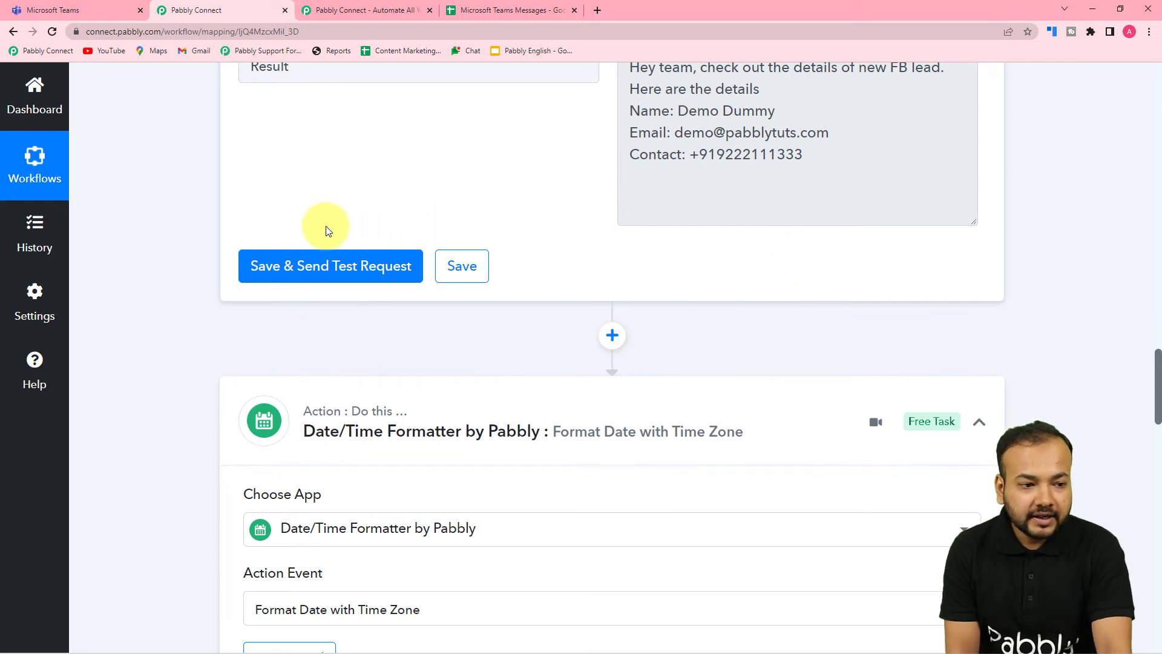
scroll(206, 163, down, 12)
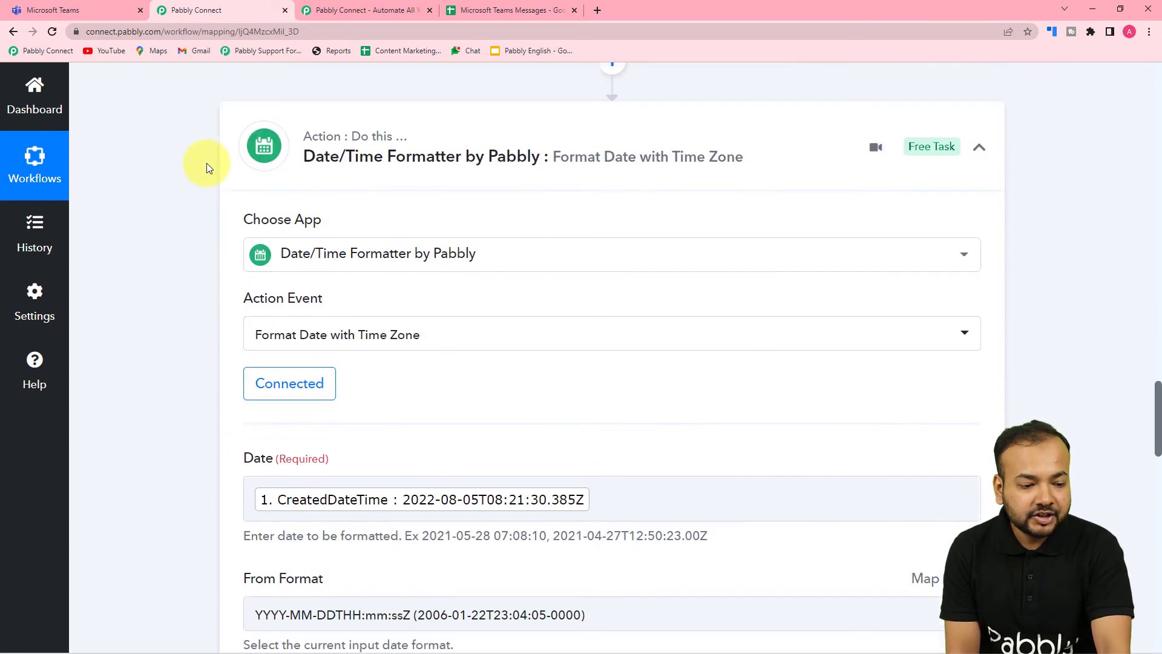
scroll(206, 162, down, 15)
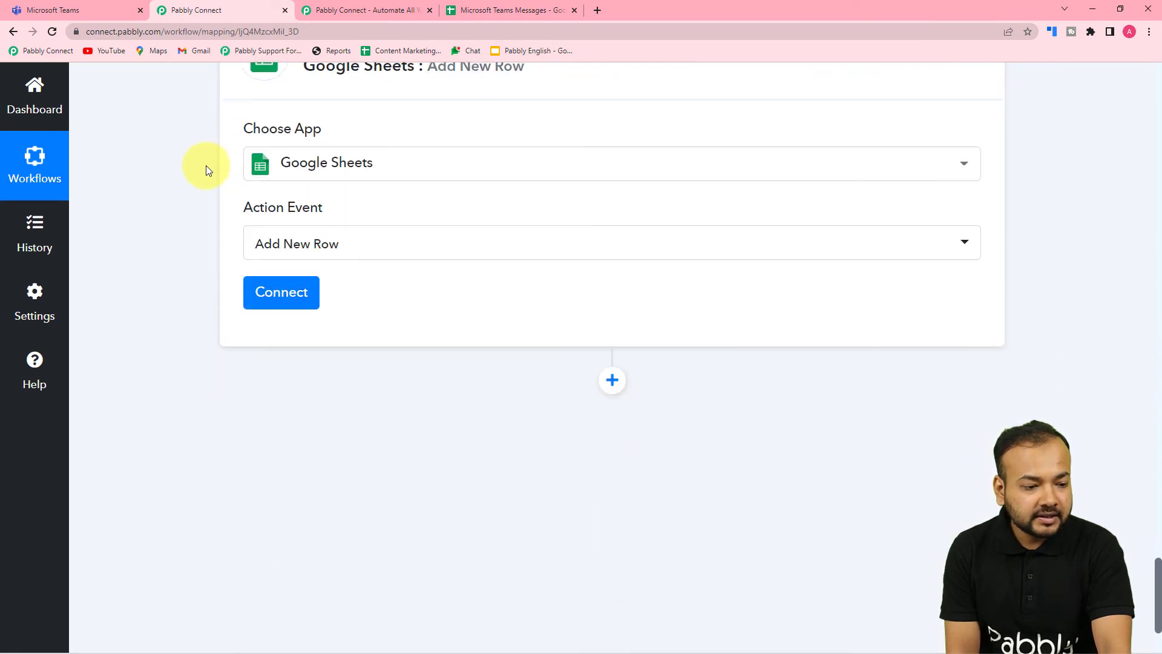
- Add a new Google Sheets connection, authorizing the chosen Google account until Authorization Successful appears
click(284, 297)
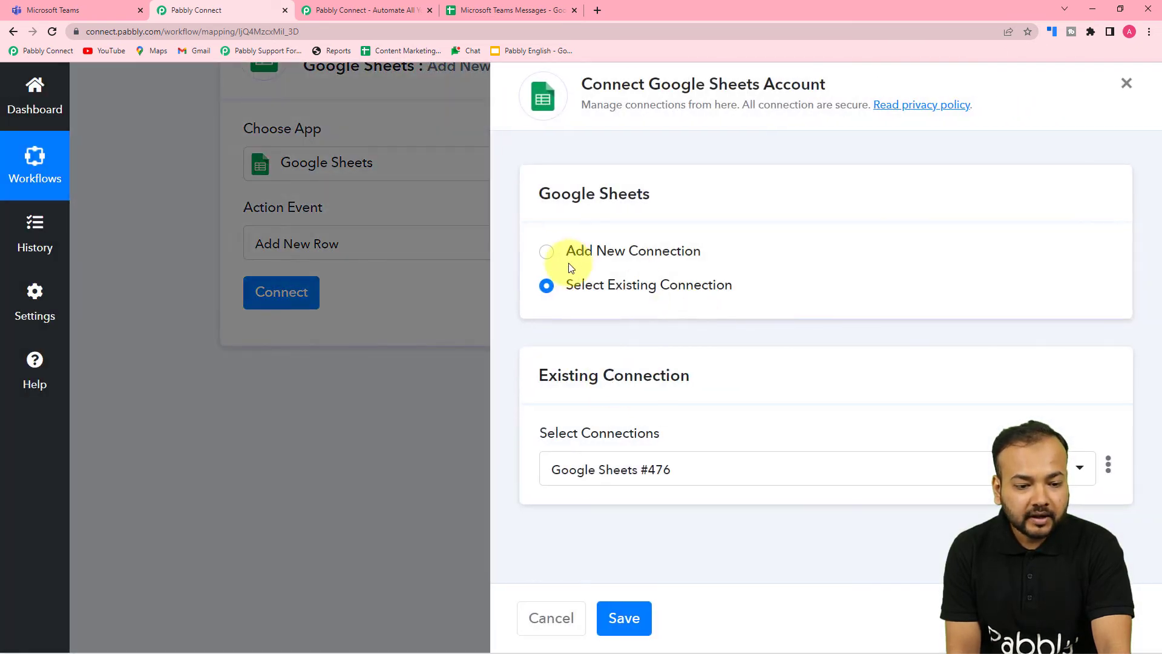
click(550, 261)
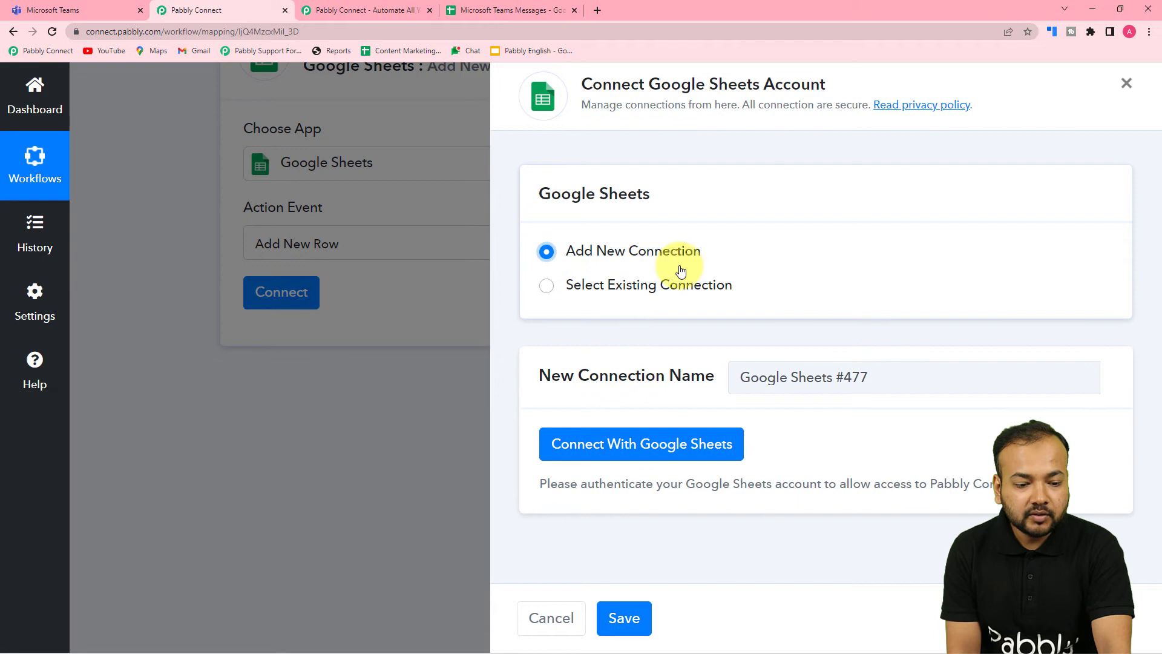
click(606, 444)
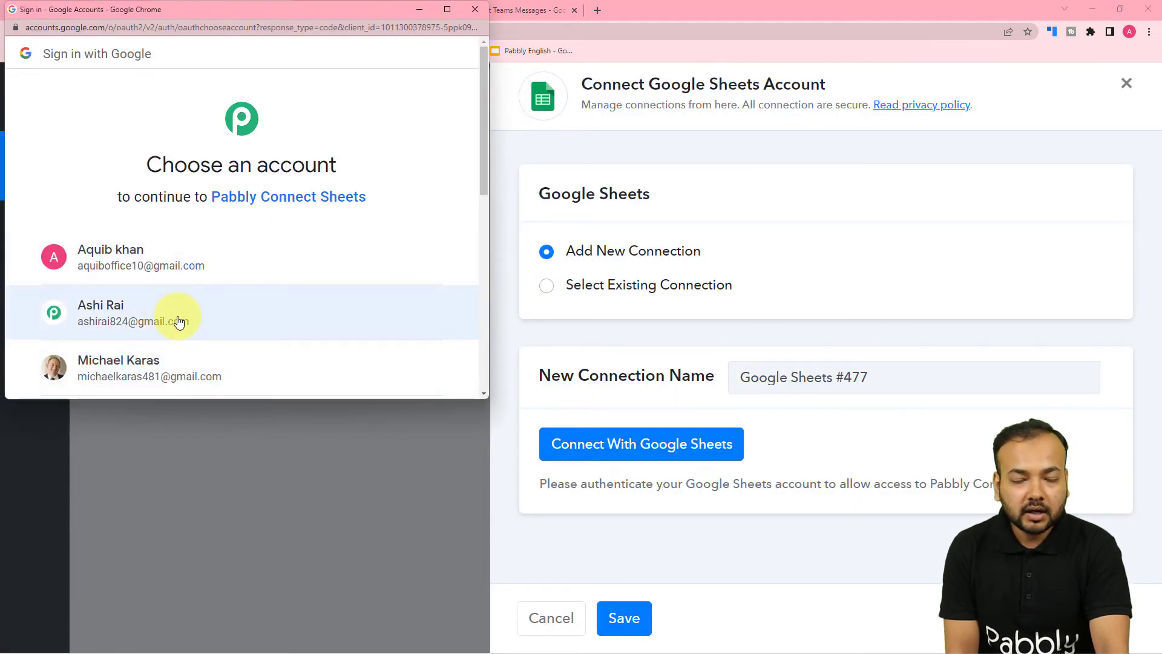
click(145, 325)
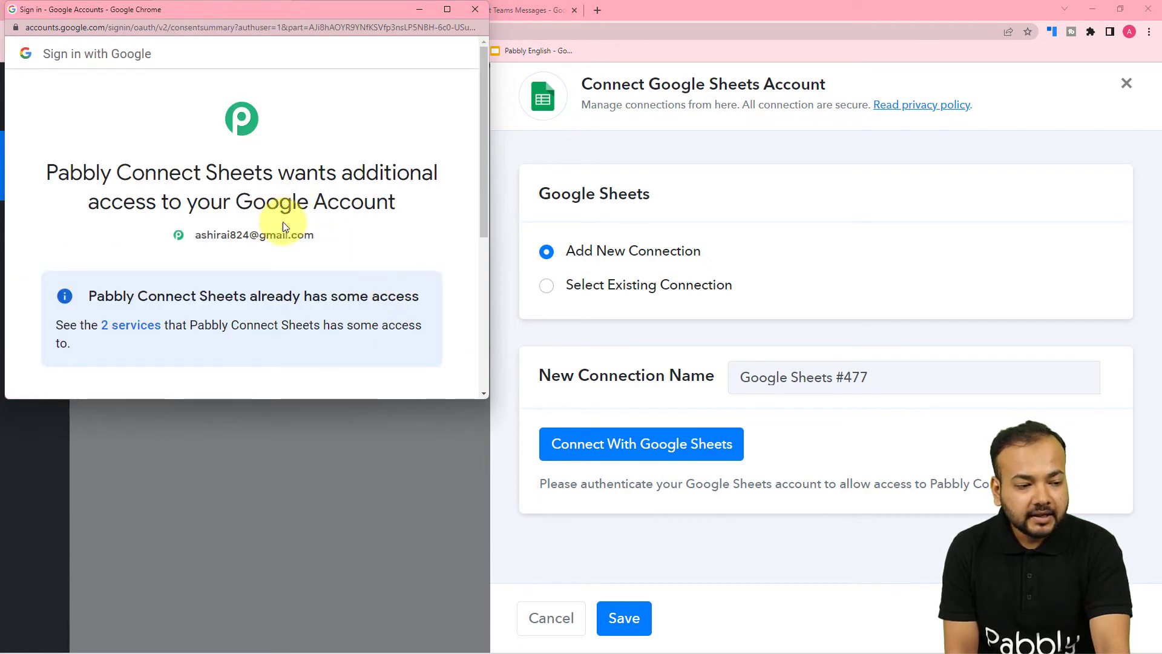
scroll(288, 236, down, 2)
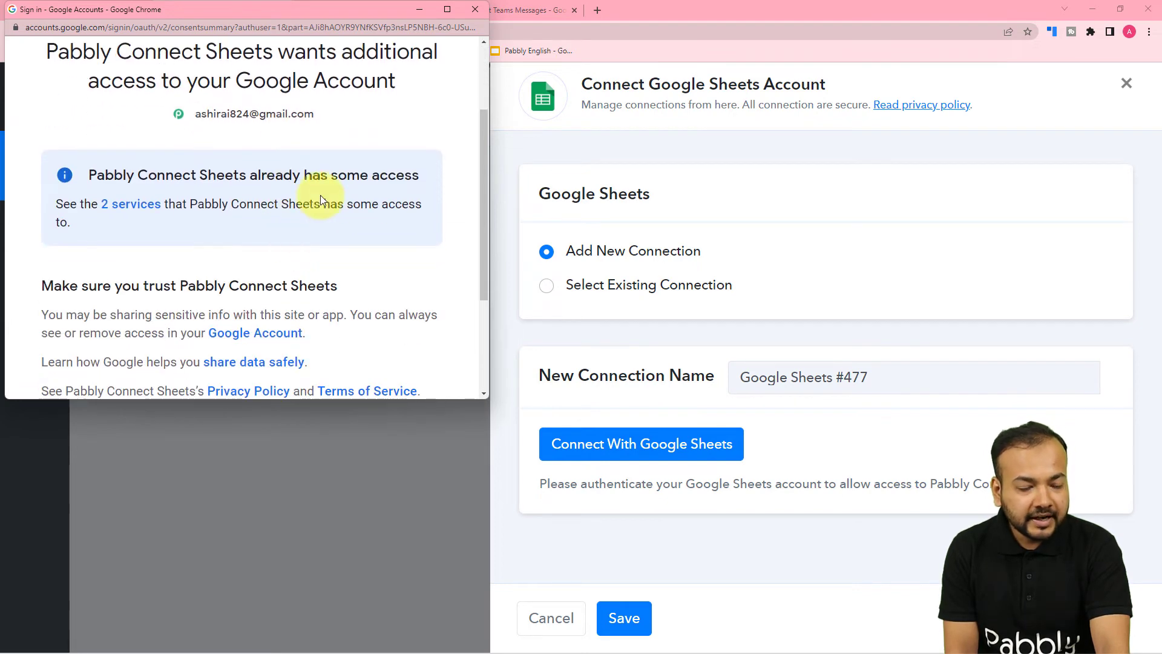
scroll(345, 231, down, 2)
click(325, 324)
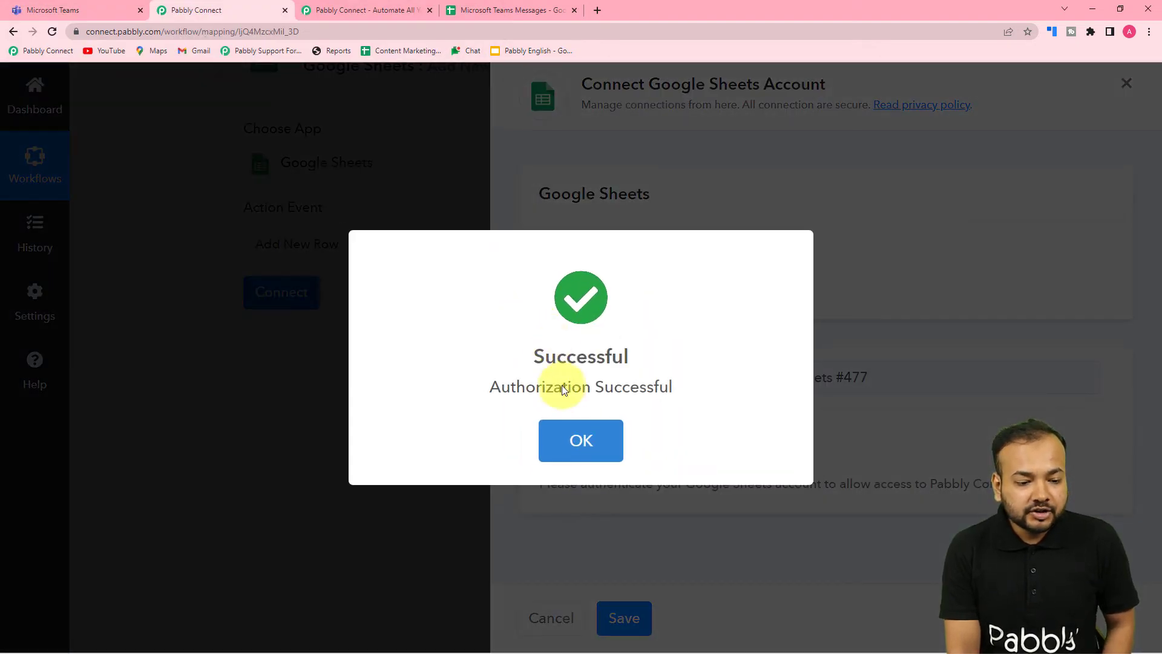
click(562, 422)
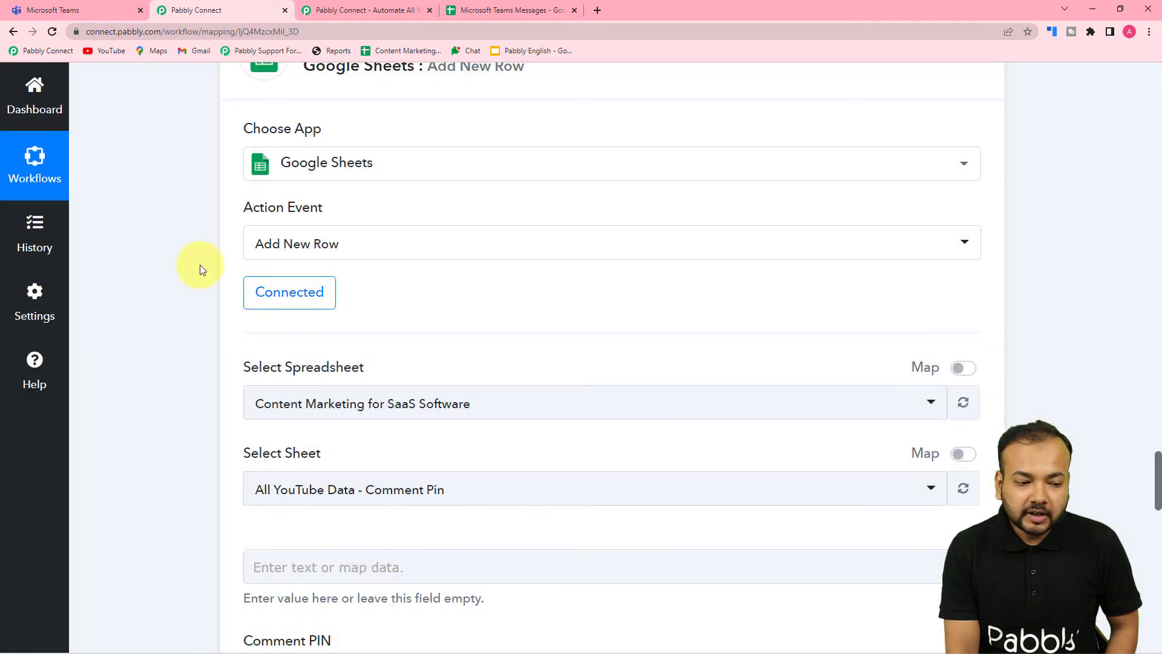
- Select the Microsoft Teams Messages spreadsheet and its Sheet1, checking the sheet in Google Sheets
scroll(164, 327, down, 3)
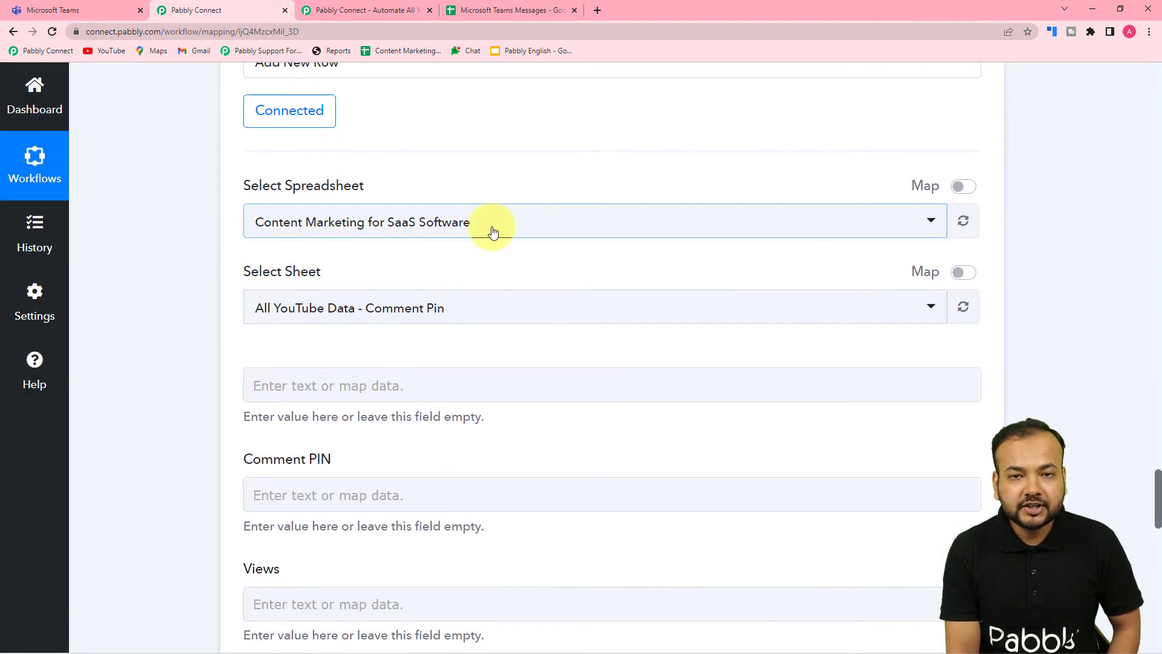
click(494, 14)
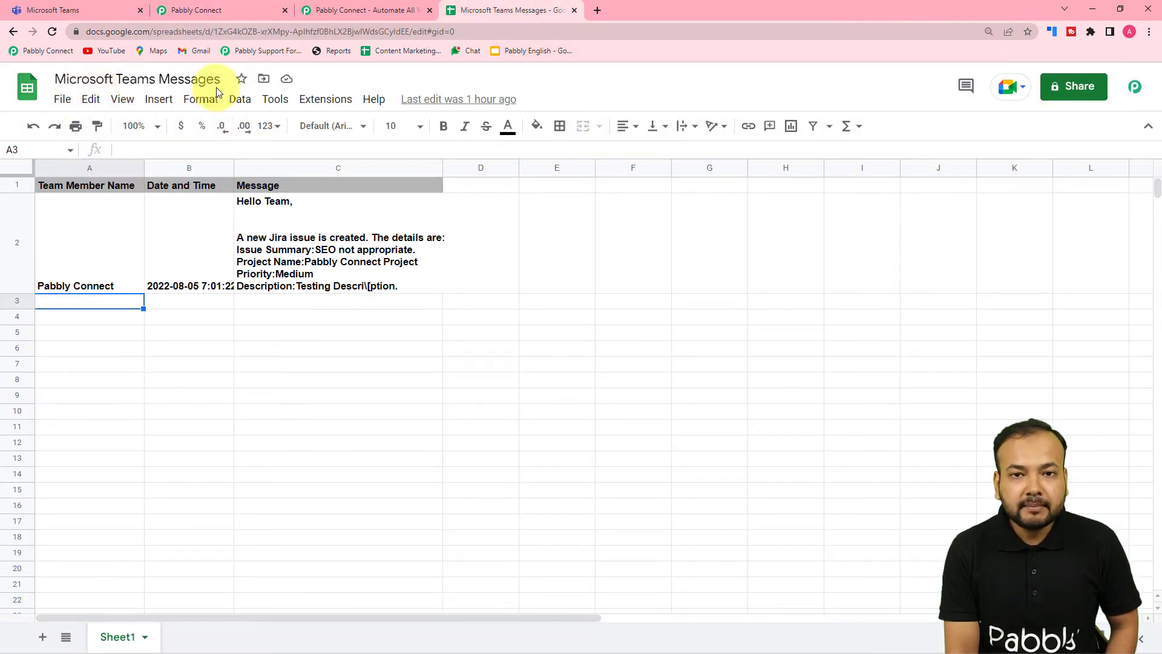
click(193, 7)
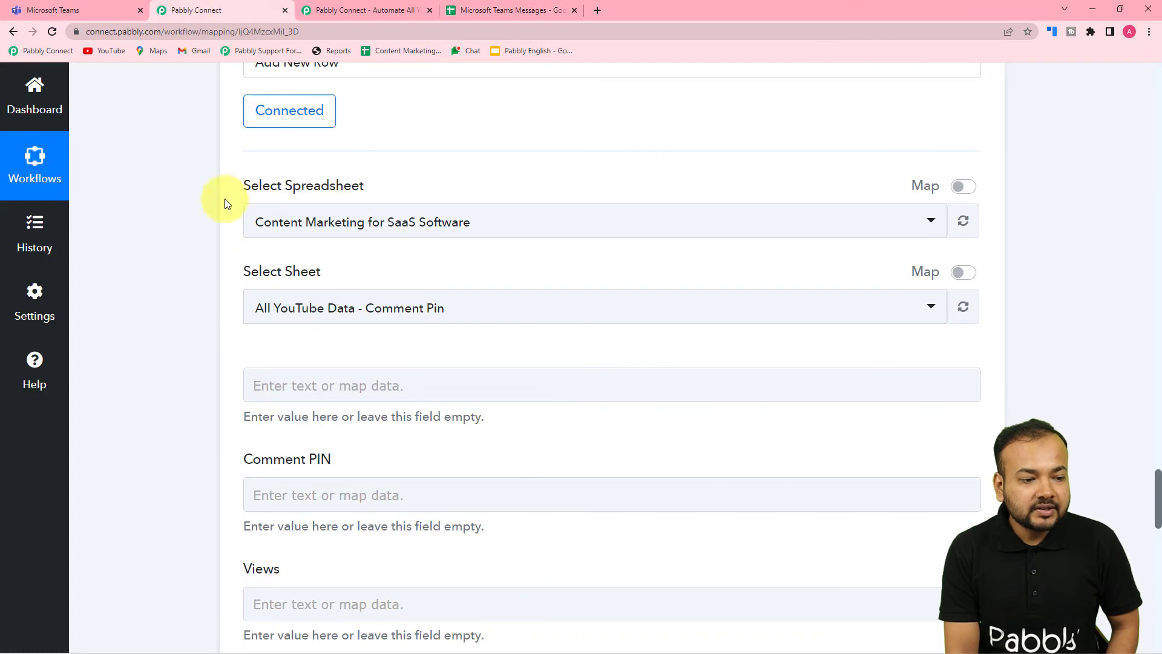
scroll(285, 221, down, 2)
click(348, 108)
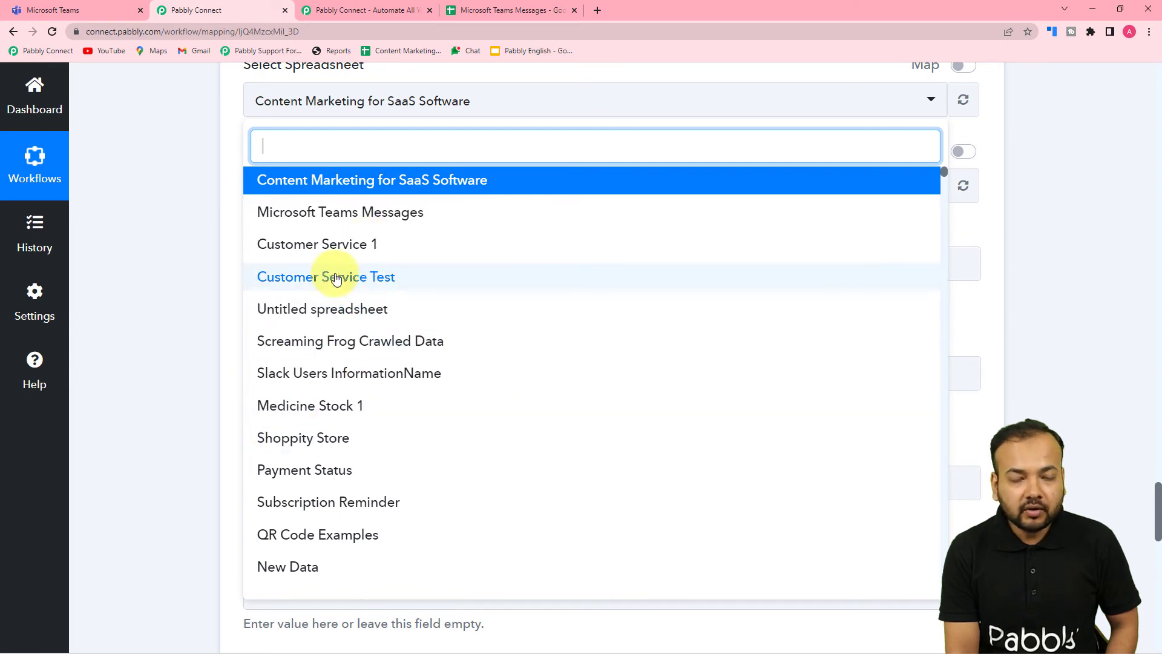
click(314, 225)
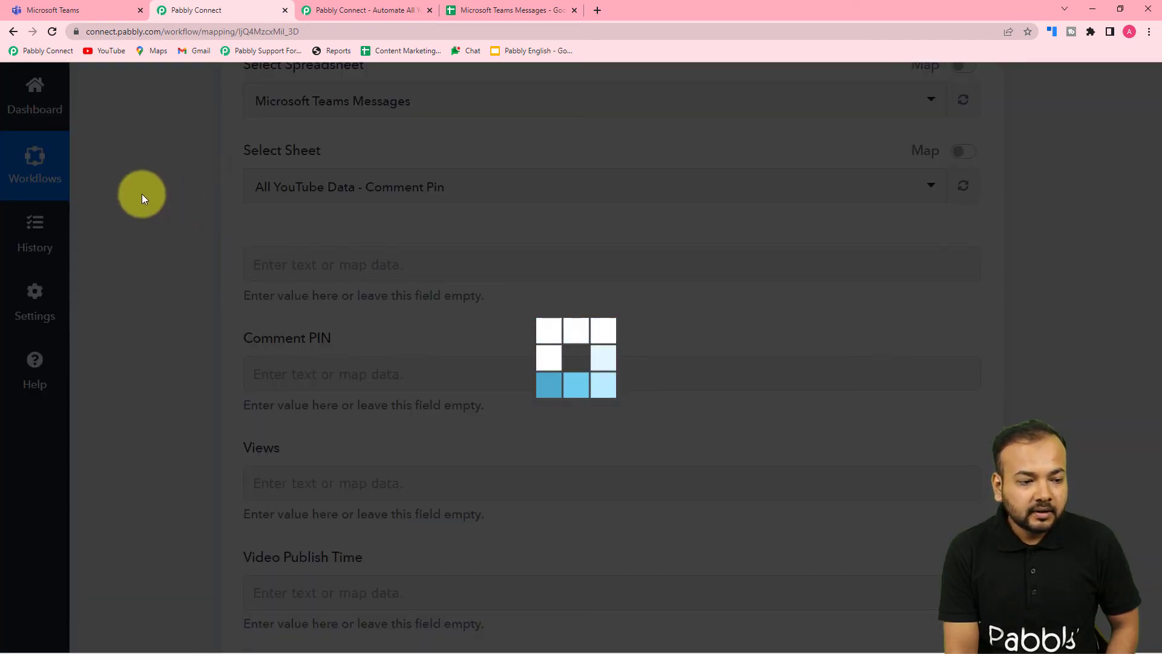
click(495, 12)
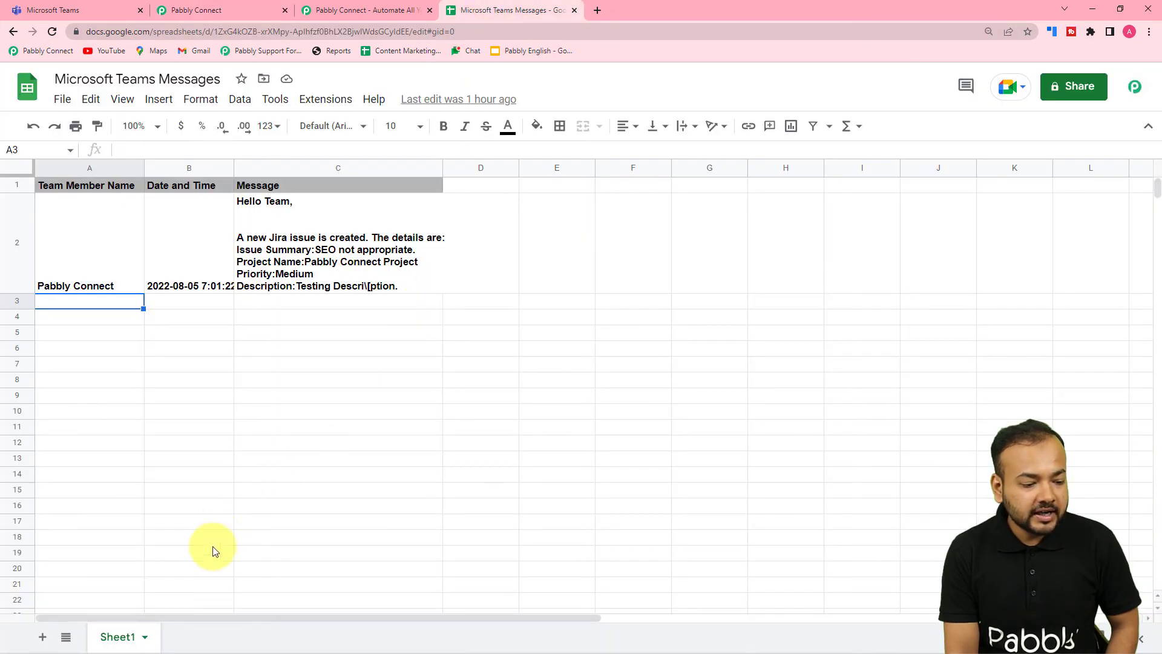
click(239, 13)
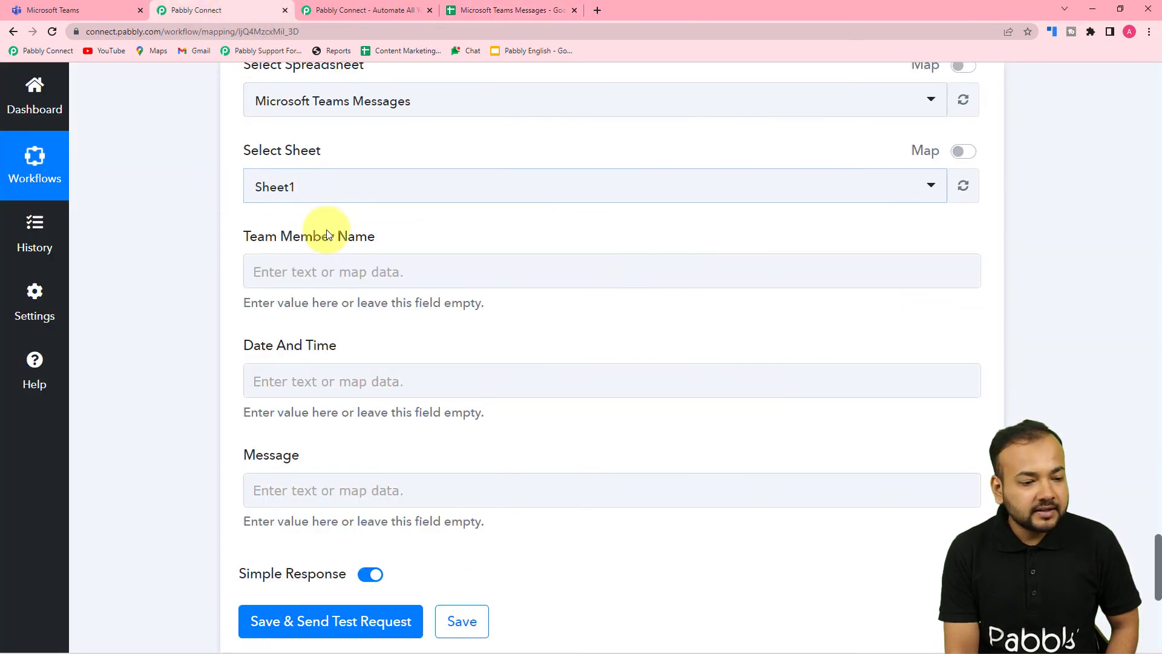
- Zoom the spreadsheet to 125%, then open the earlier-step data list for Team Member Name
scroll(319, 234, down, 1)
click(279, 213)
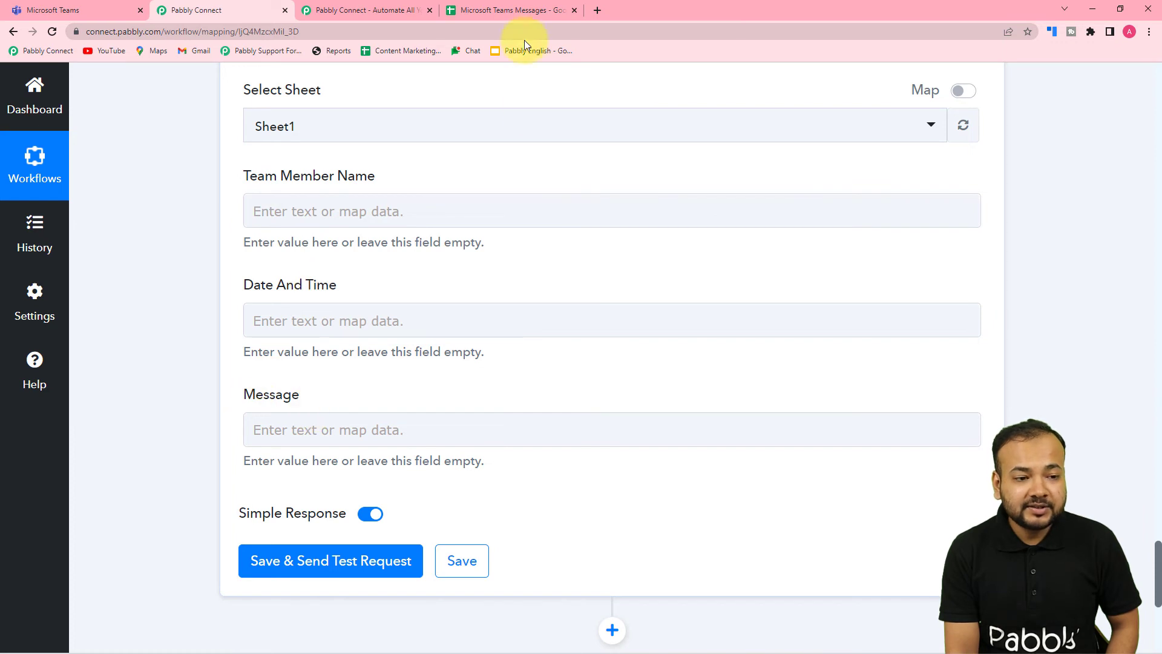
click(518, 12)
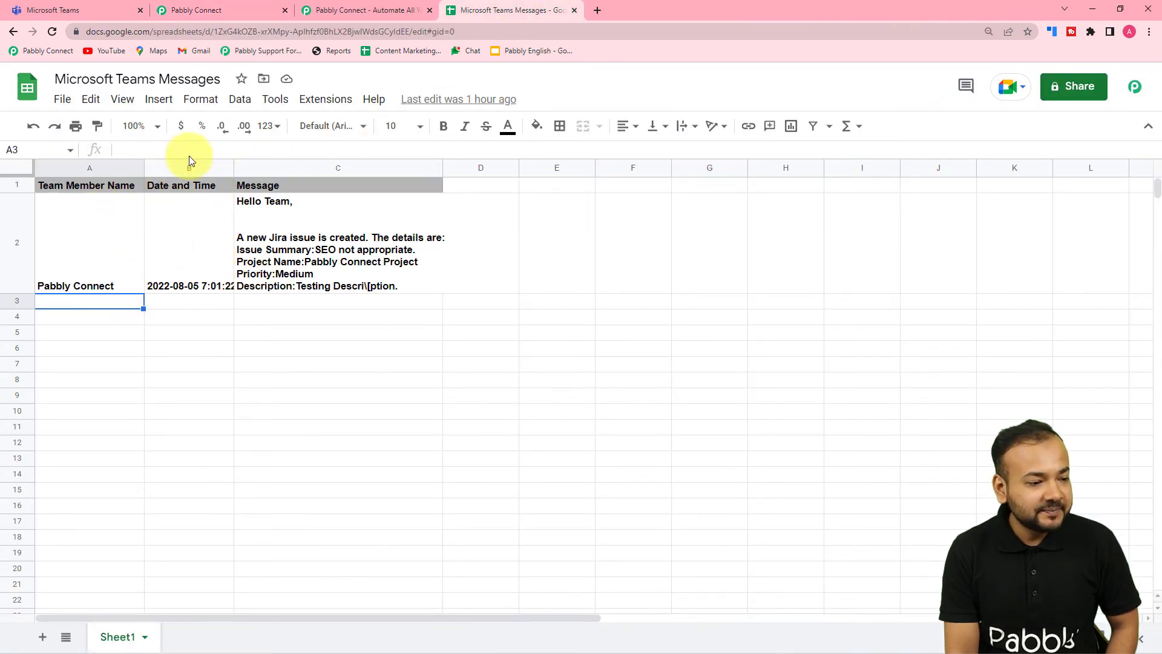
click(159, 132)
click(156, 250)
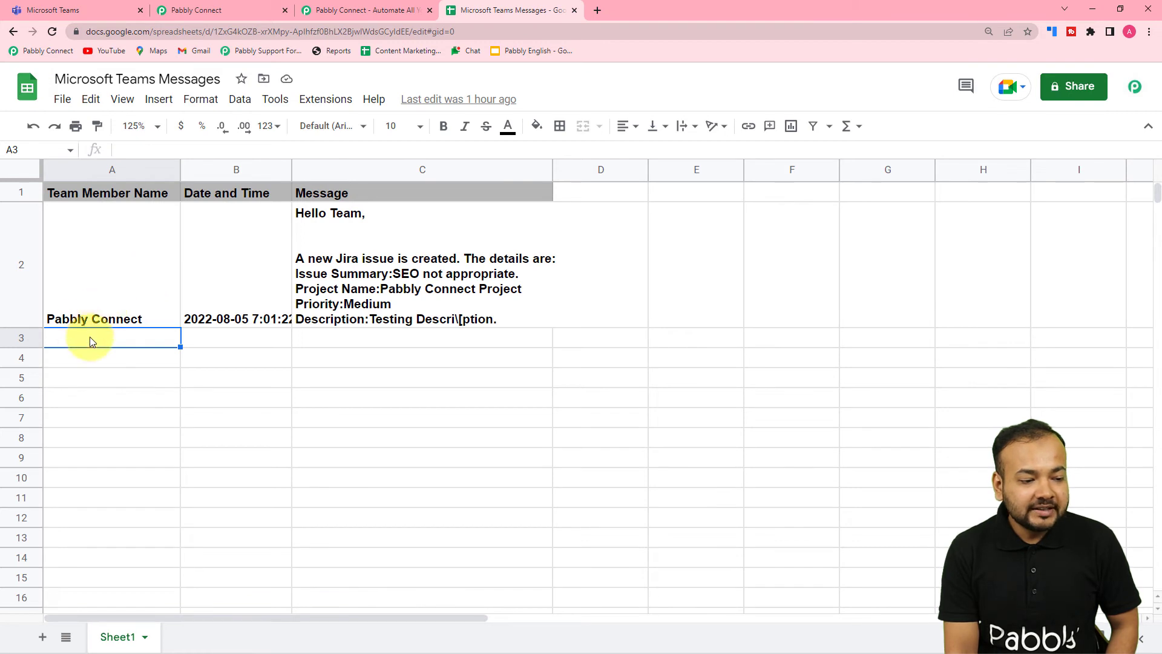
click(206, 12)
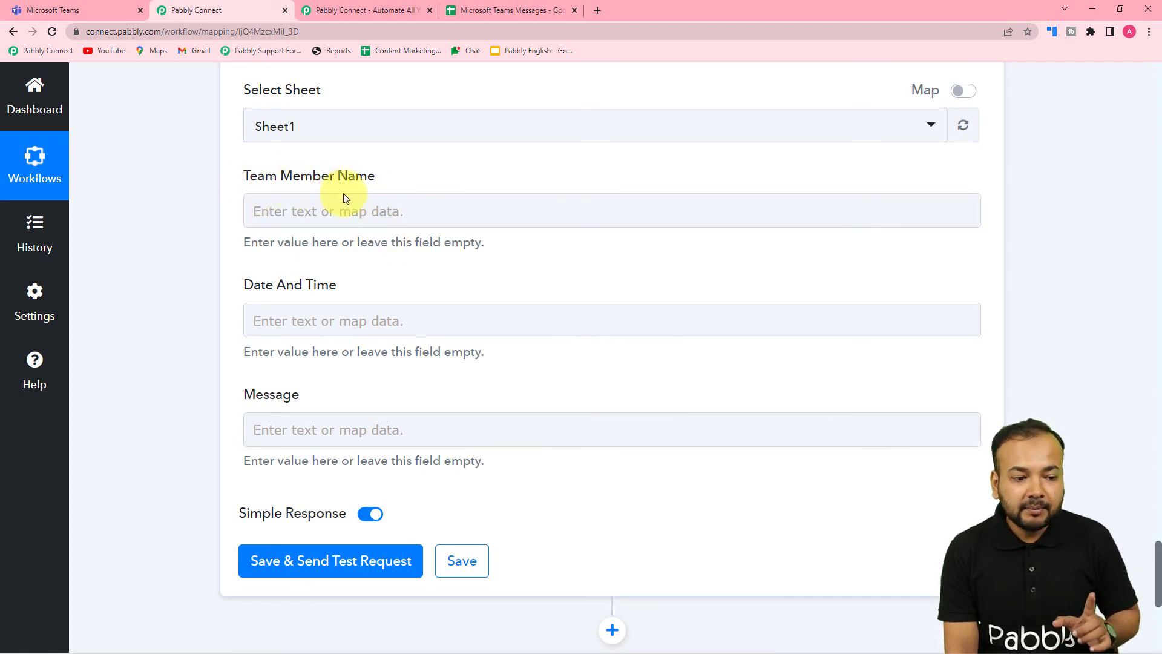
click(368, 210)
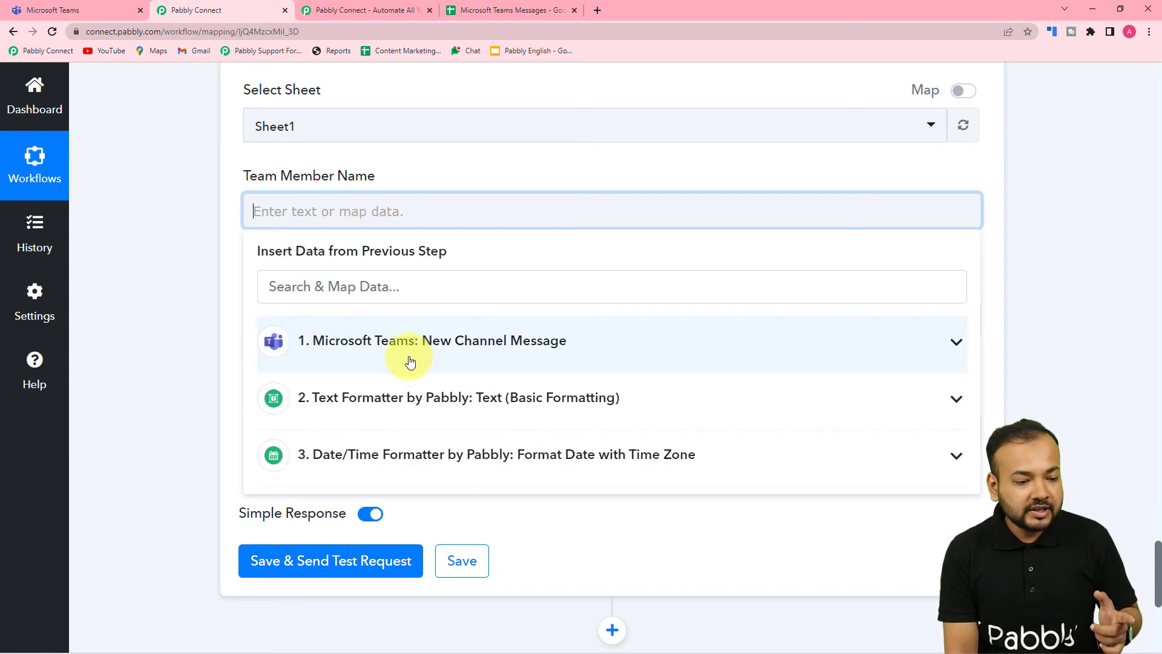
- Map the Teams From User DisplayName into Team Member Name
click(391, 353)
scroll(383, 441, down, 5)
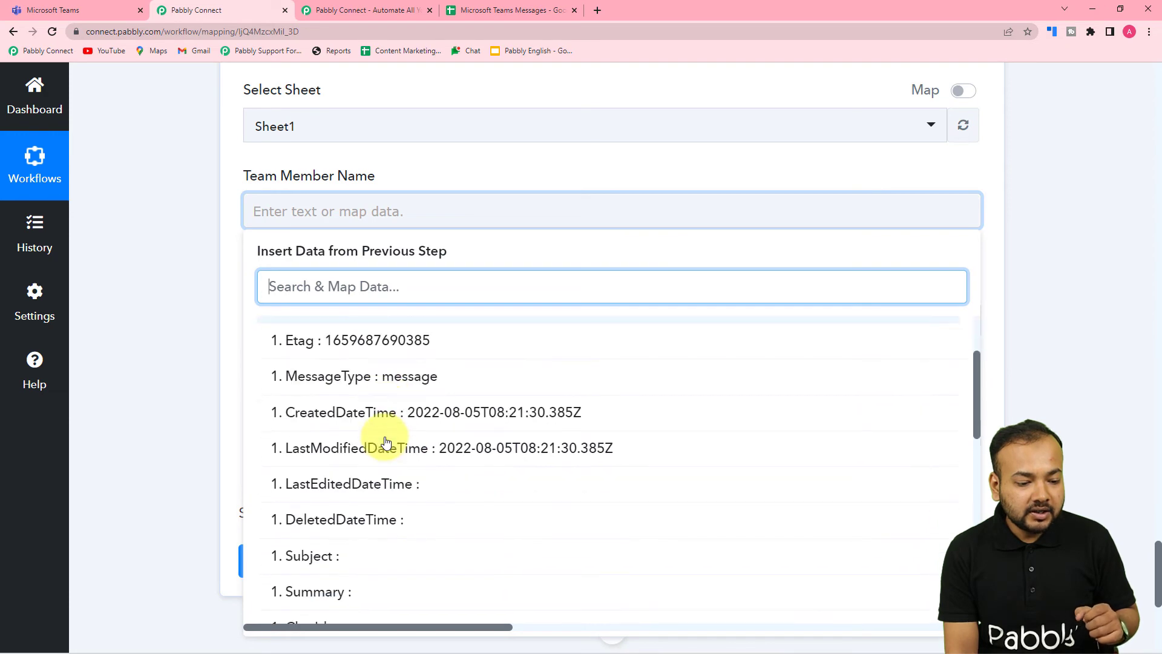
scroll(386, 441, down, 7)
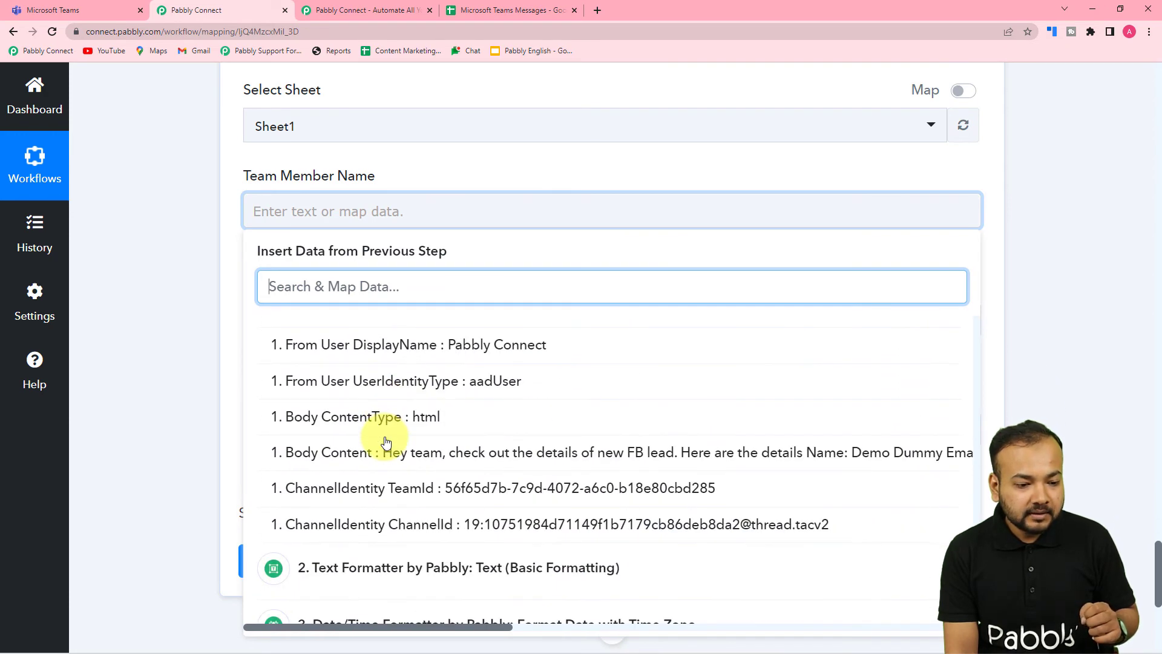
click(430, 358)
click(176, 282)
- Map the date formatter's Result (05.08.2022 08:21) into Date And Time
scroll(176, 282, down, 2)
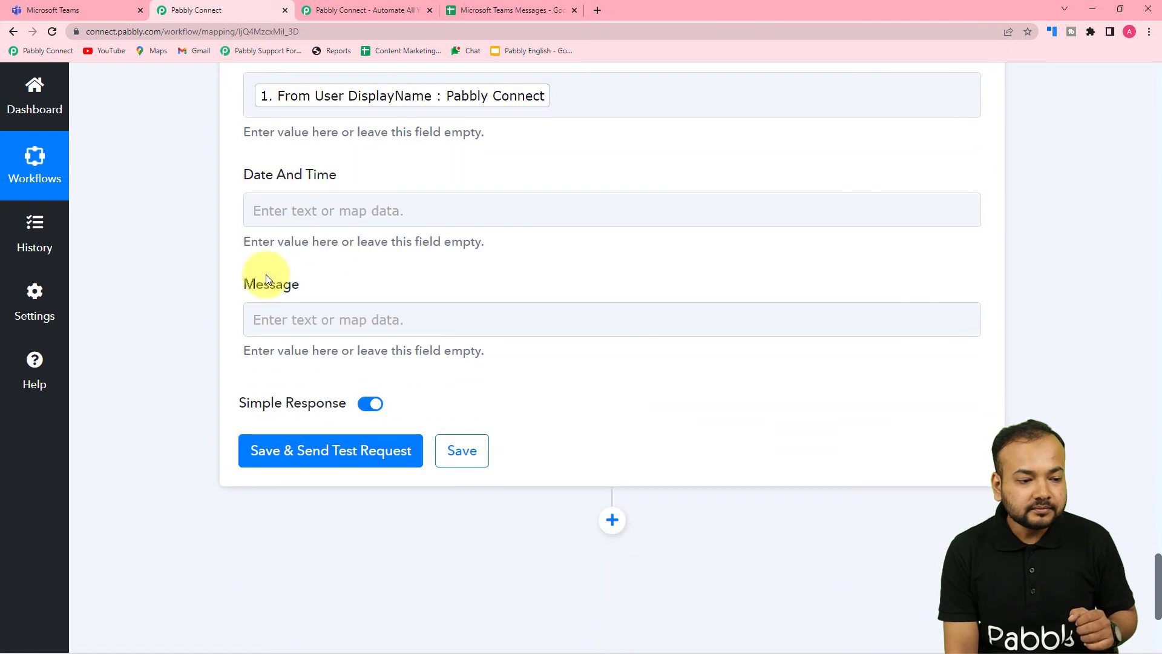
click(298, 210)
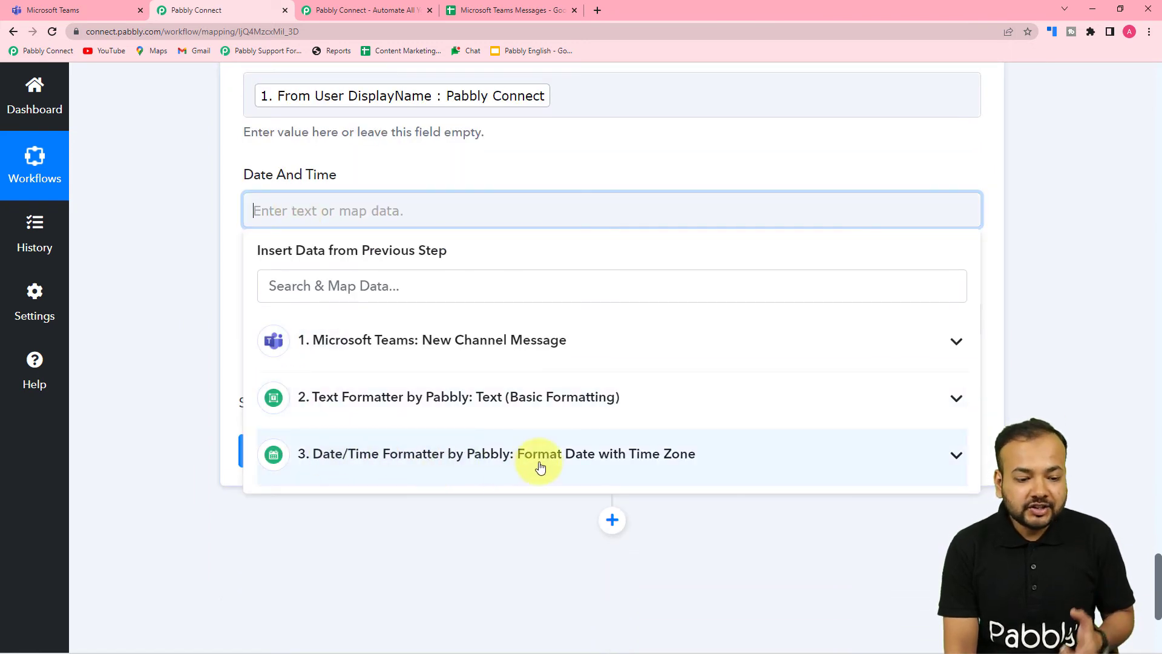
click(565, 470)
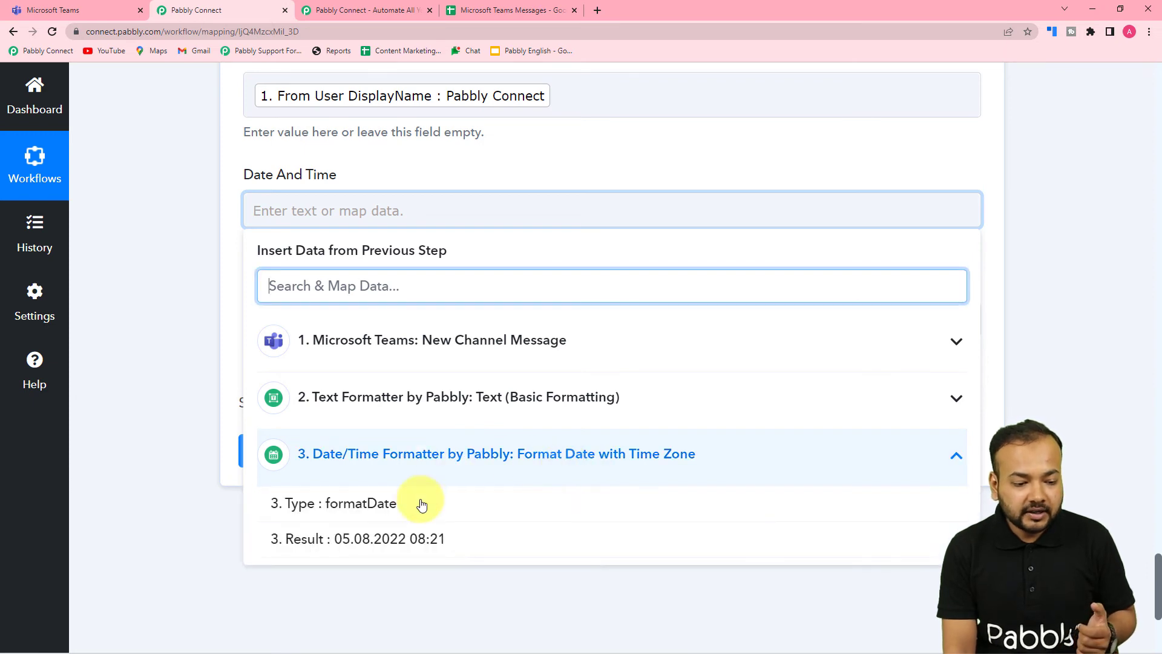
click(376, 537)
click(157, 327)
- Map the Text Formatter's tag-stripped Result into the Message field
scroll(156, 327, down, 2)
click(311, 210)
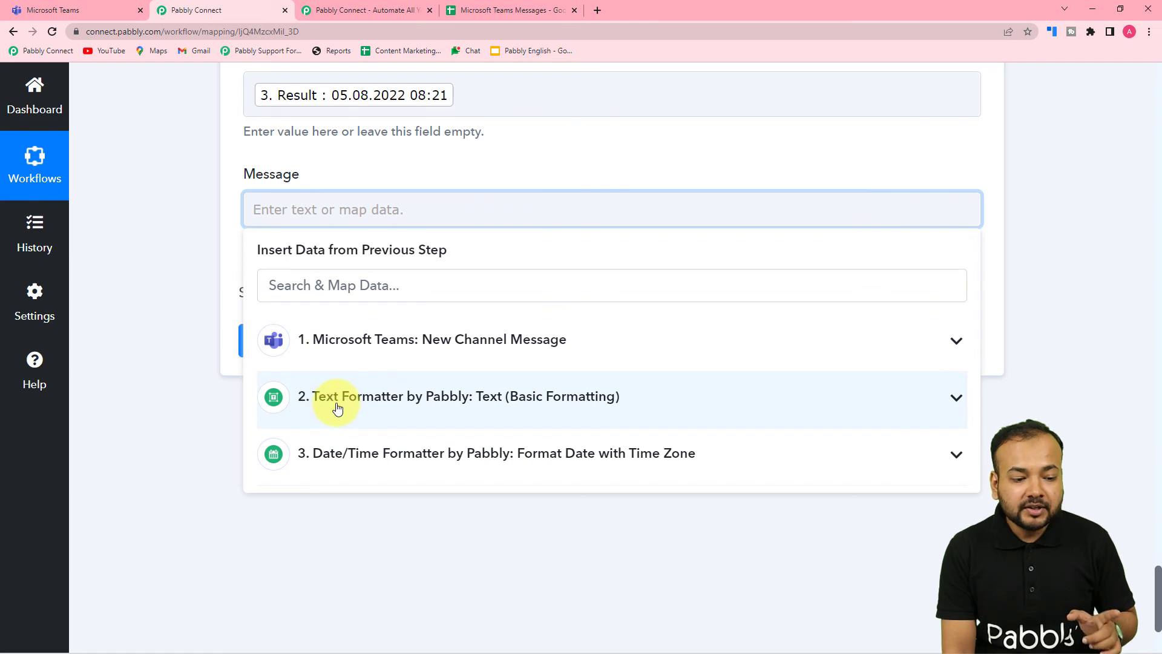
click(438, 402)
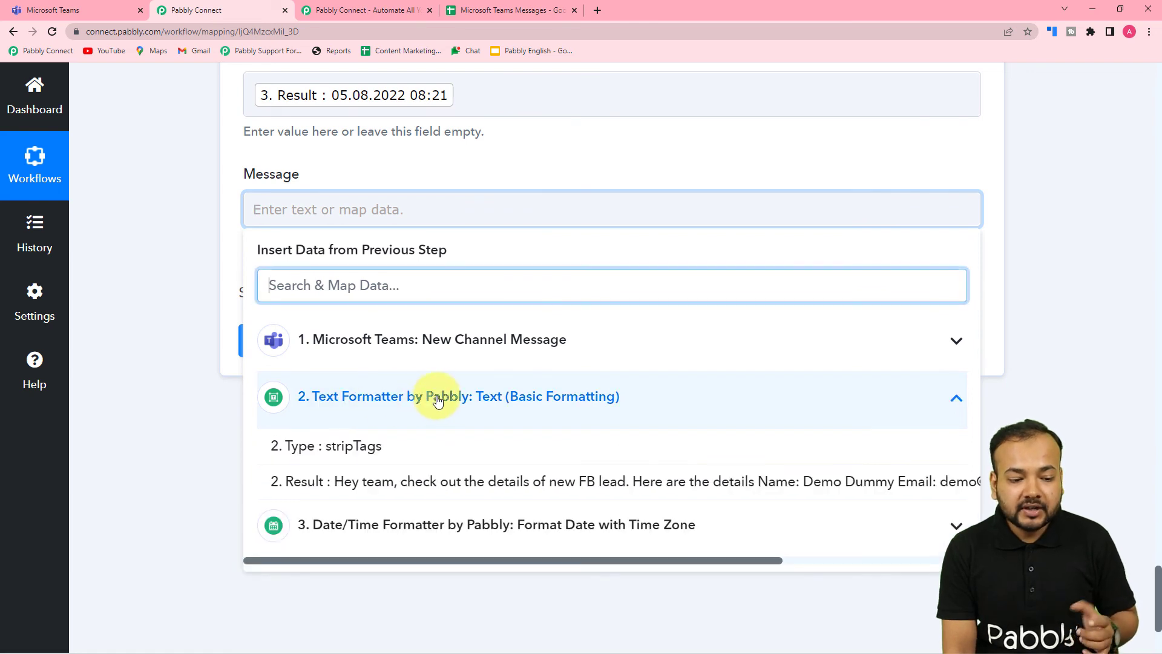
click(385, 488)
click(161, 275)
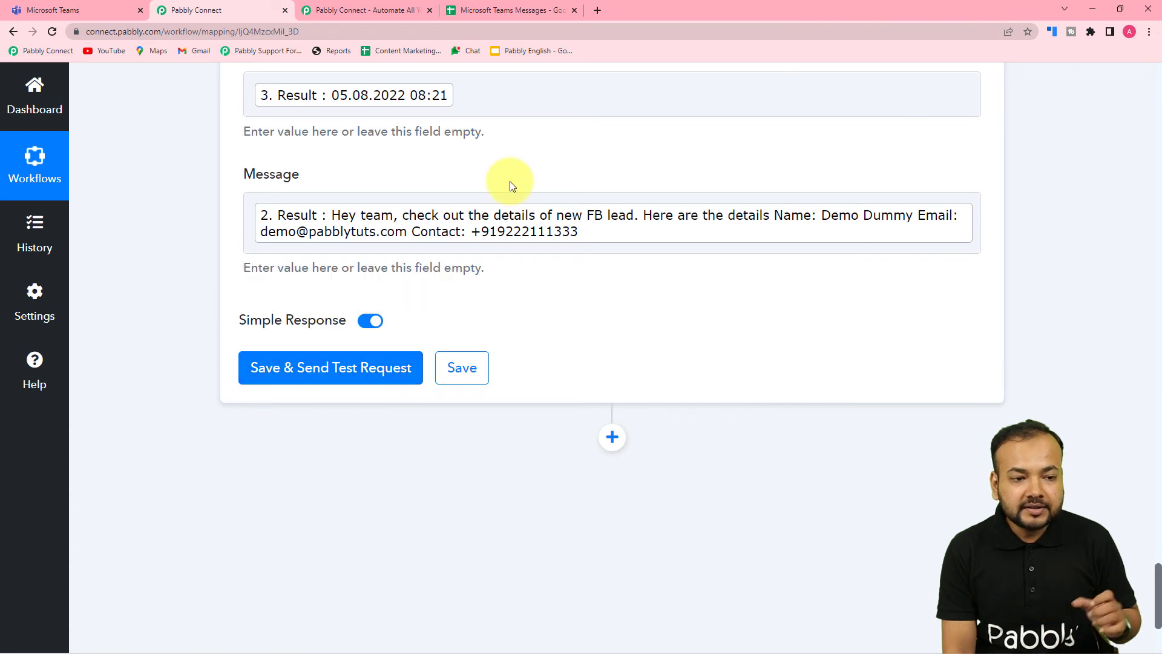
- Save and test the Google Sheets step, confirming row 3 holds sender, 05.08.2022 08:21 and message
click(493, 11)
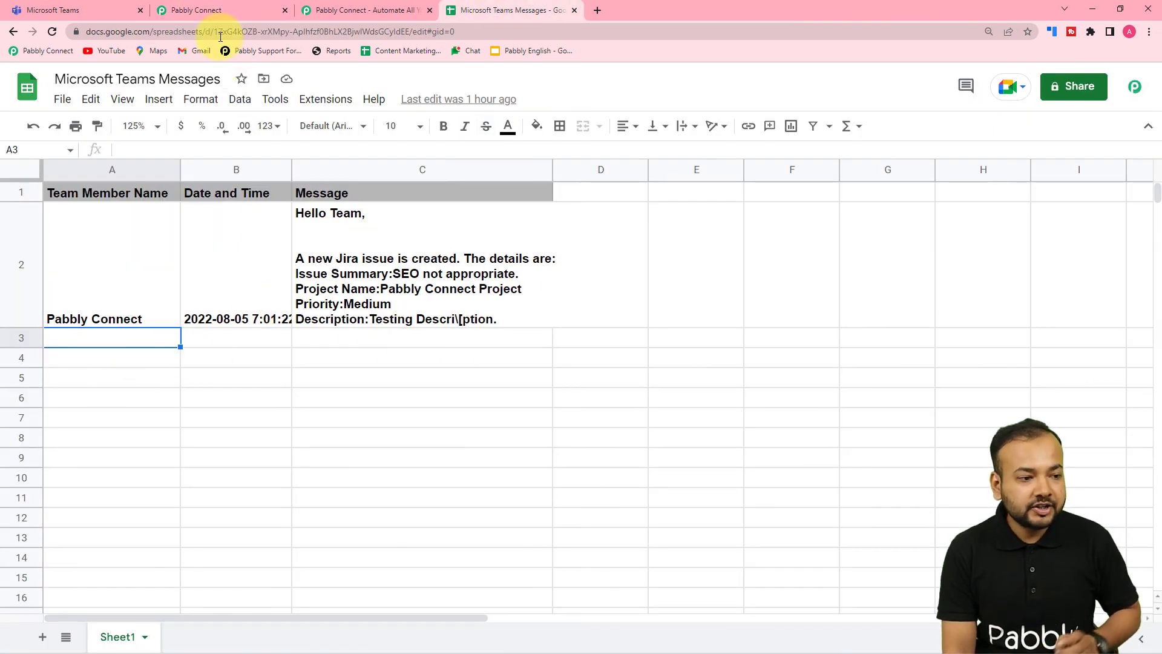
click(218, 12)
click(261, 367)
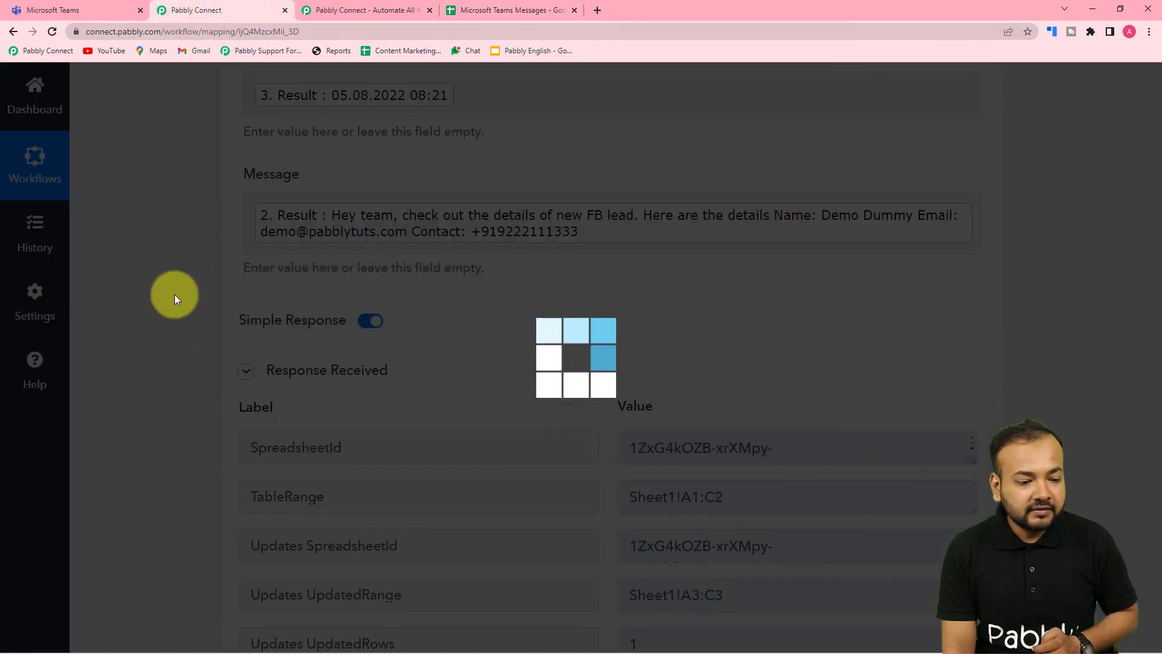
scroll(174, 294, down, 5)
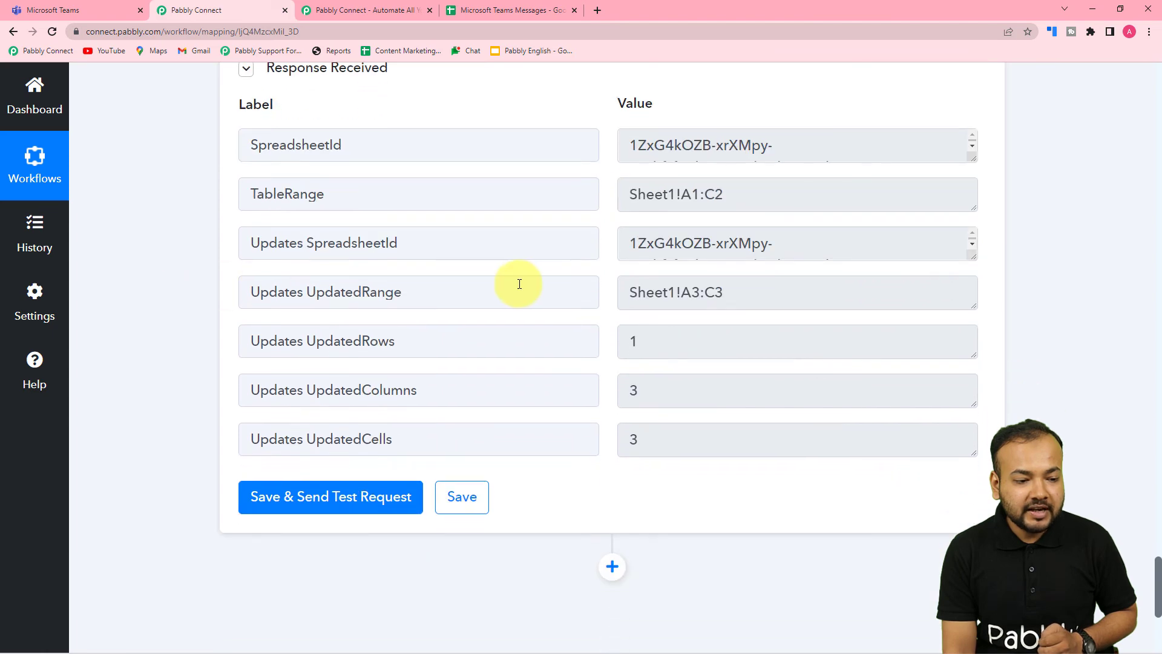
click(496, 12)
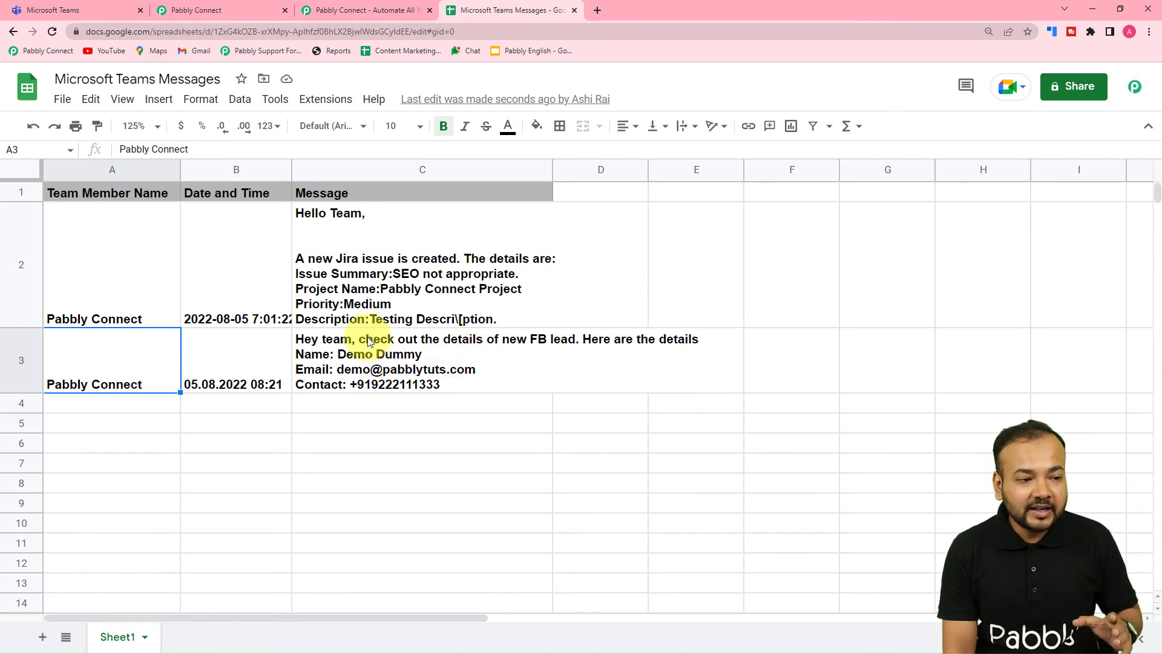
click(239, 10)
scroll(464, 232, up, 4)
scroll(463, 232, up, 12)
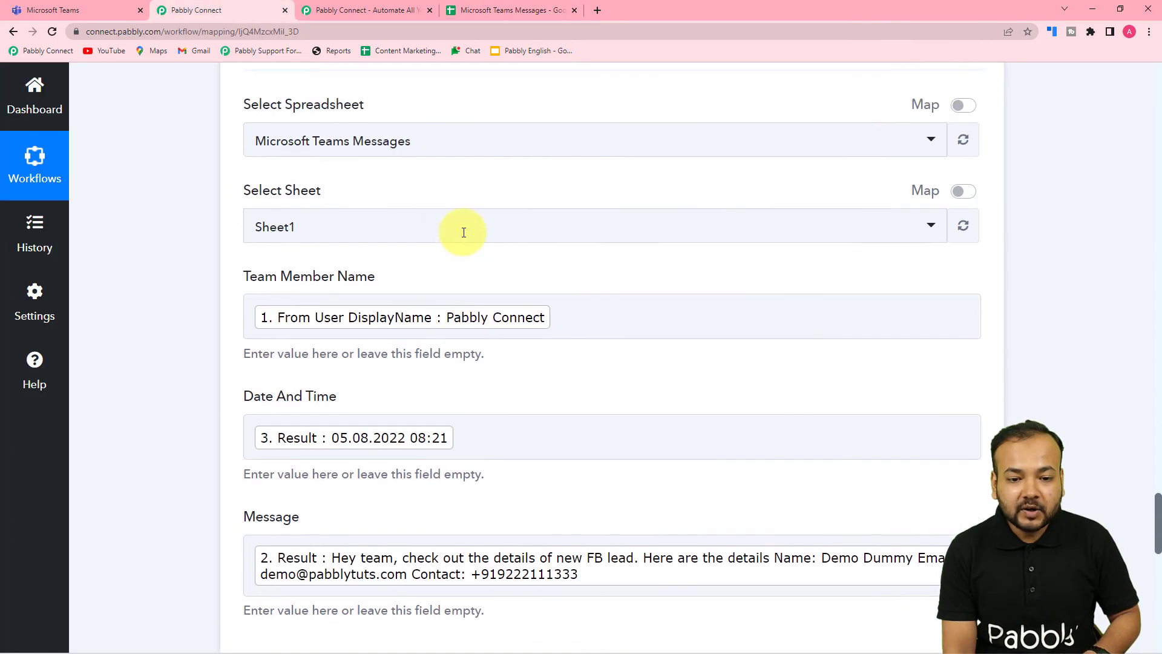
- Collapse the Google Sheets and Date/Time Formatter step cards
click(977, 241)
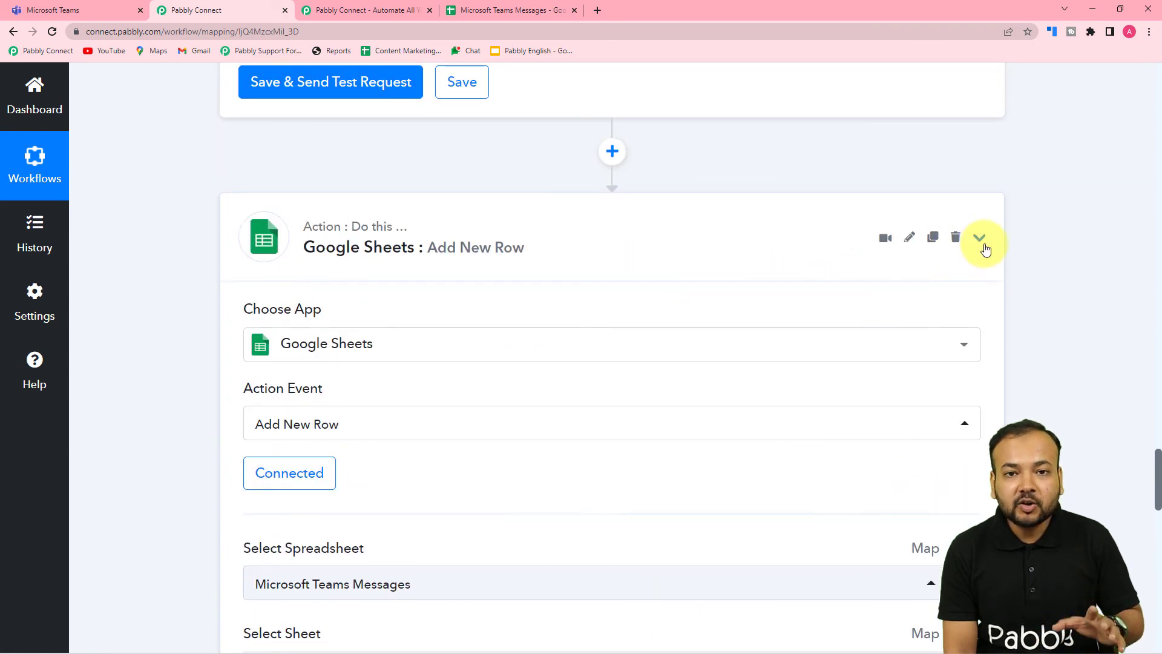
scroll(1023, 250, up, 8)
scroll(994, 238, up, 12)
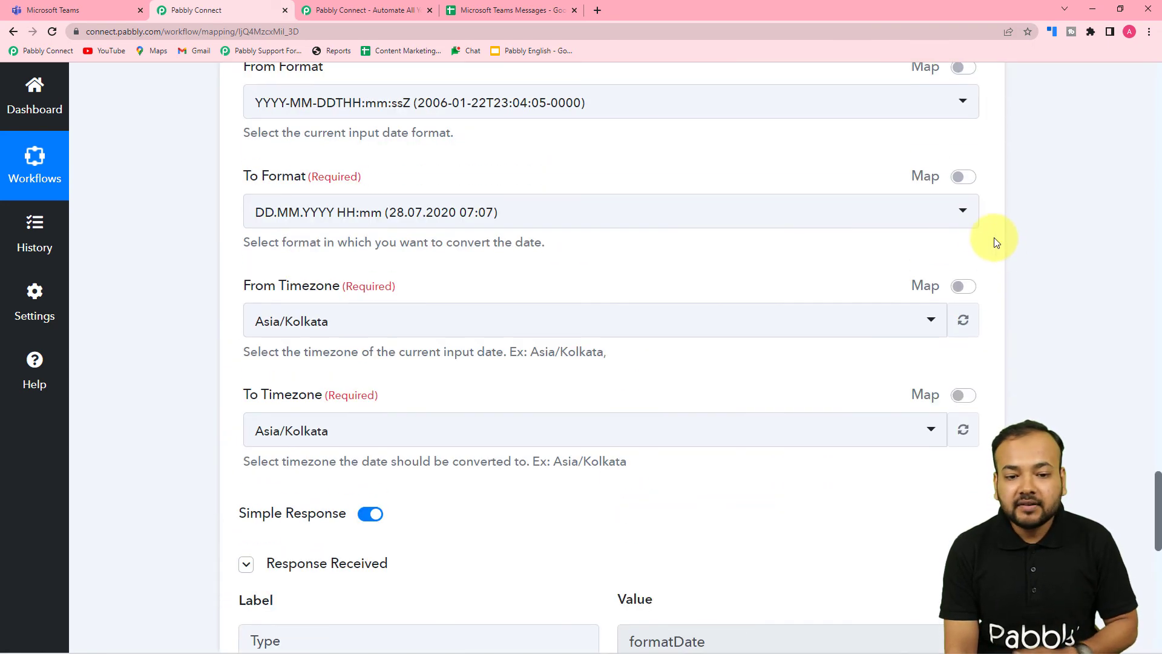
scroll(994, 299, up, 1)
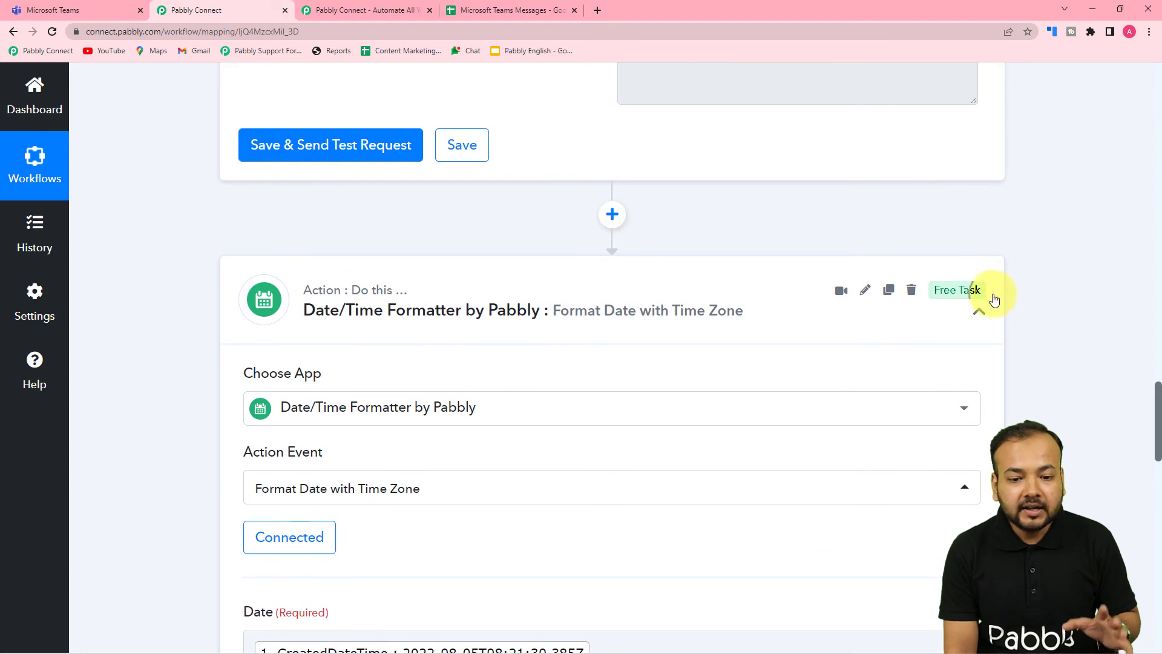
click(979, 310)
scroll(1047, 293, up, 3)
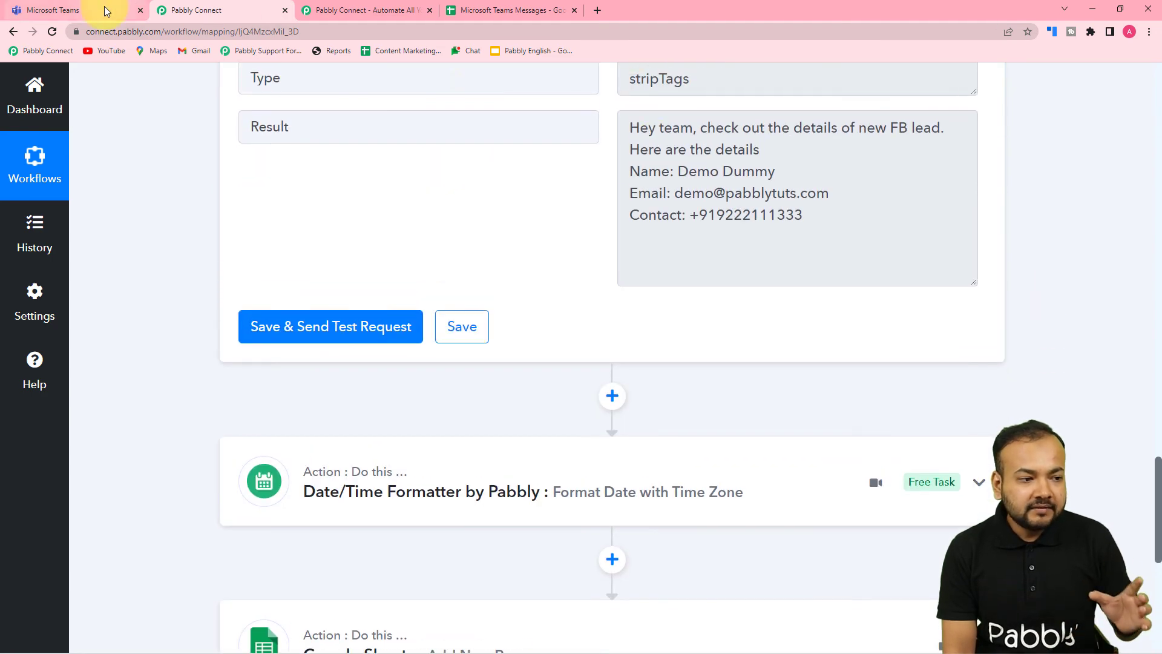
- Compare the original Teams channel message with the new row added in the spreadsheet
click(107, 11)
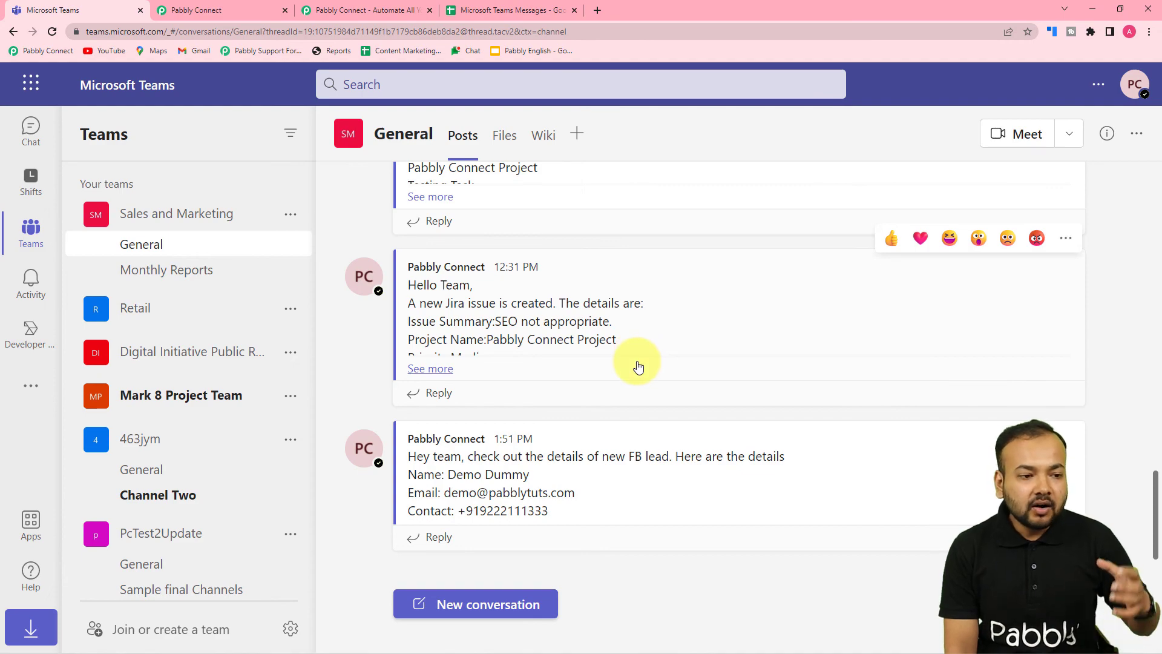
click(206, 11)
scroll(442, 187, up, 10)
scroll(442, 185, up, 15)
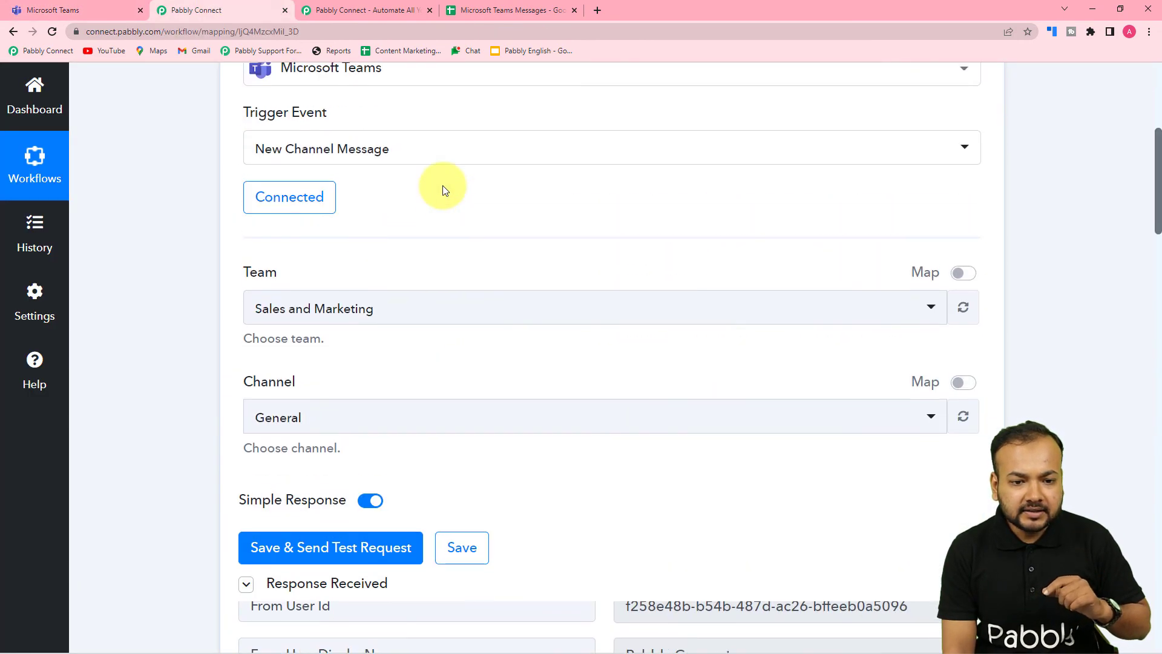
mouse_move(885, 339)
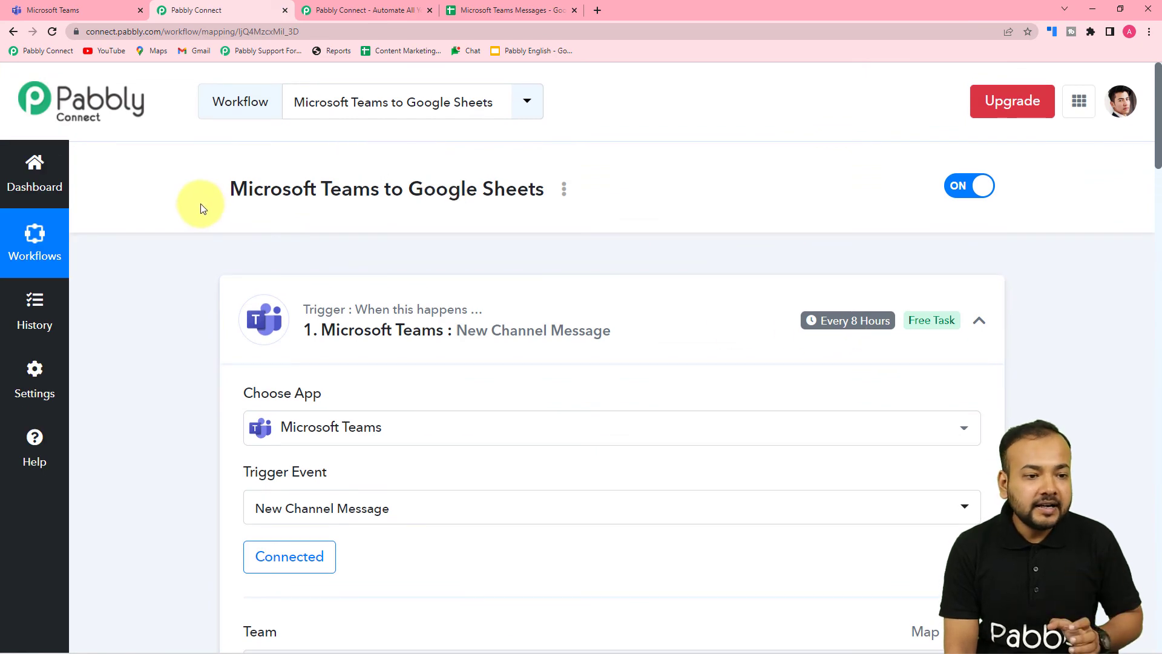
click(497, 12)
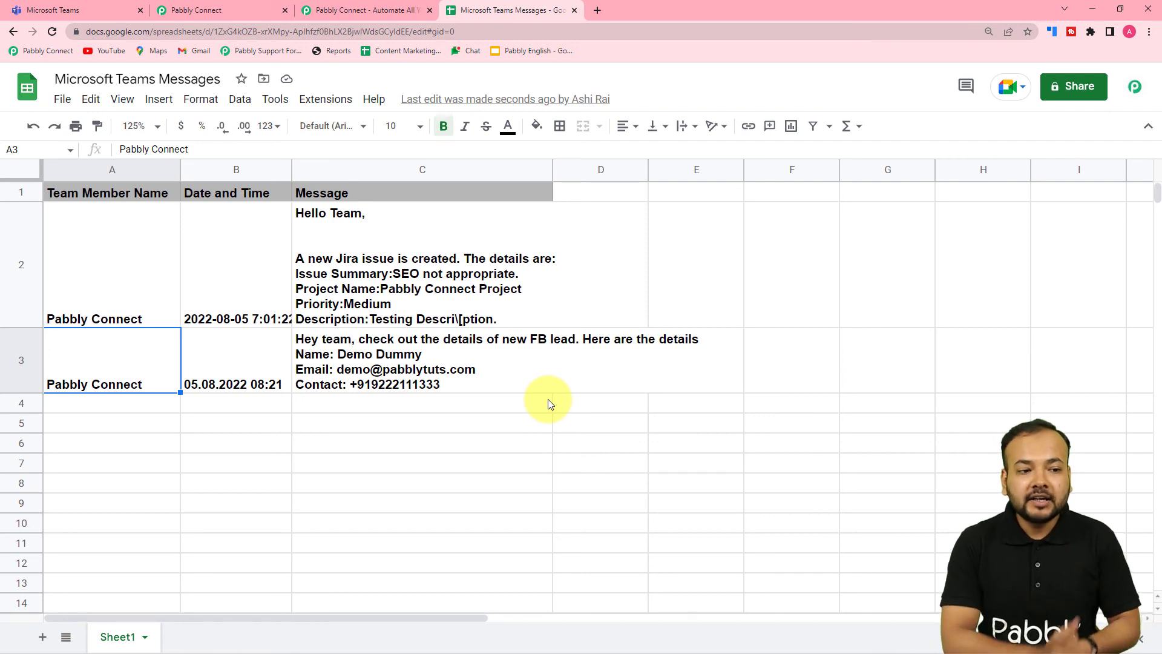
click(196, 11)
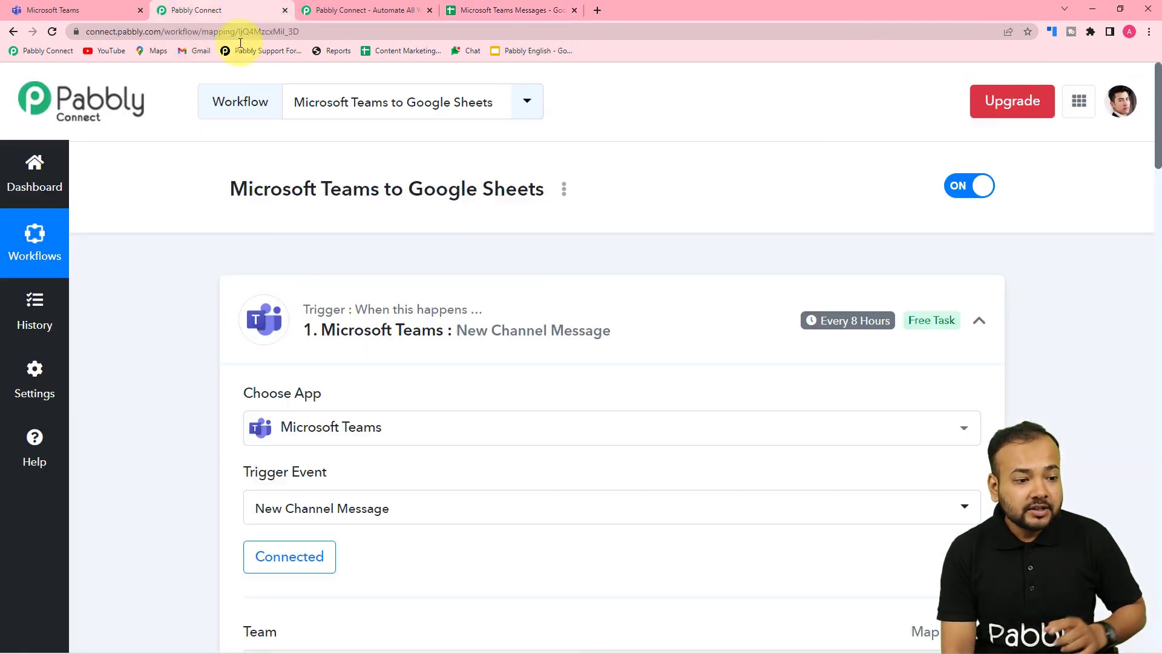
- Collapse the Microsoft Teams trigger and Text Formatter step cards
click(989, 336)
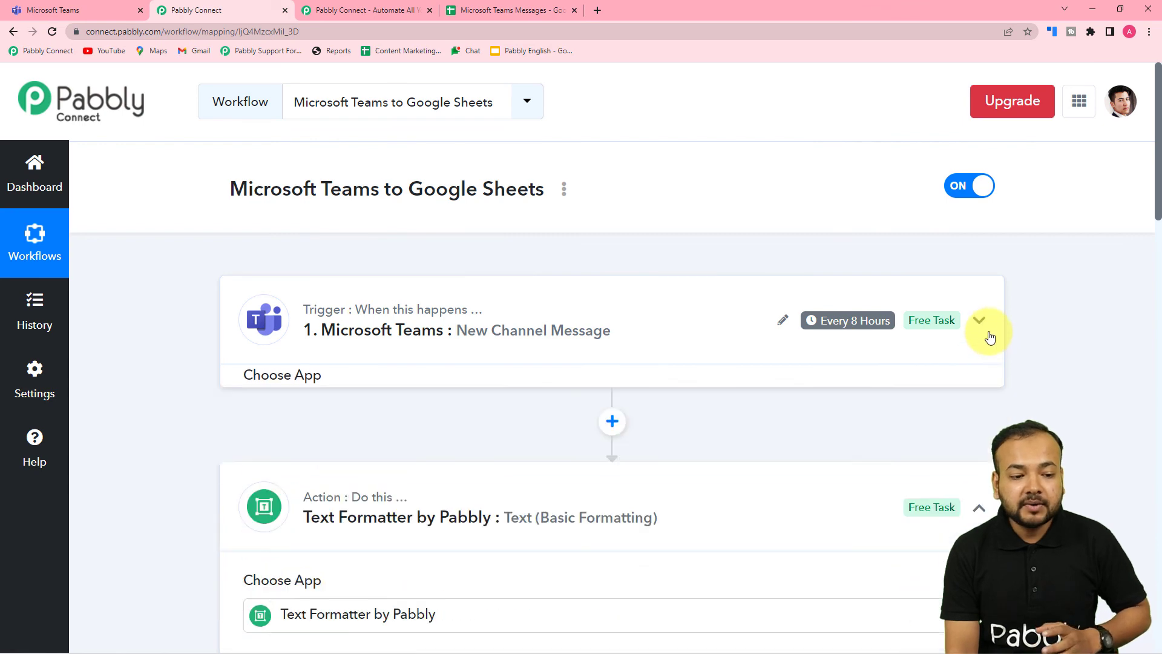
click(981, 482)
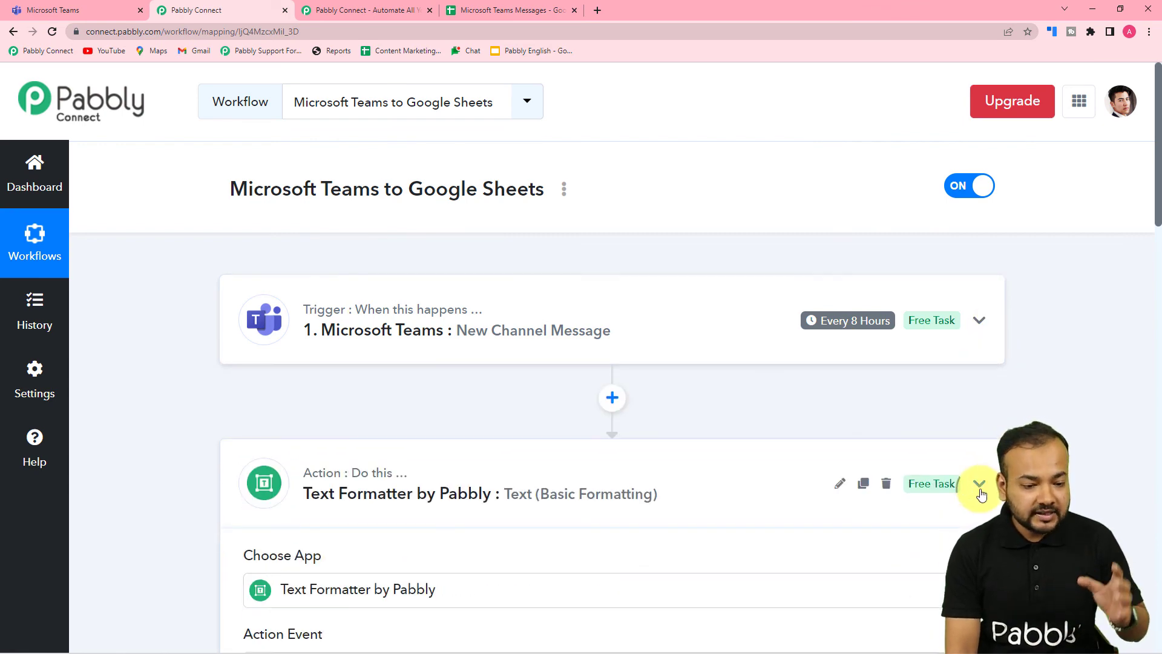
scroll(986, 478, down, 3)
scroll(986, 477, down, 4)
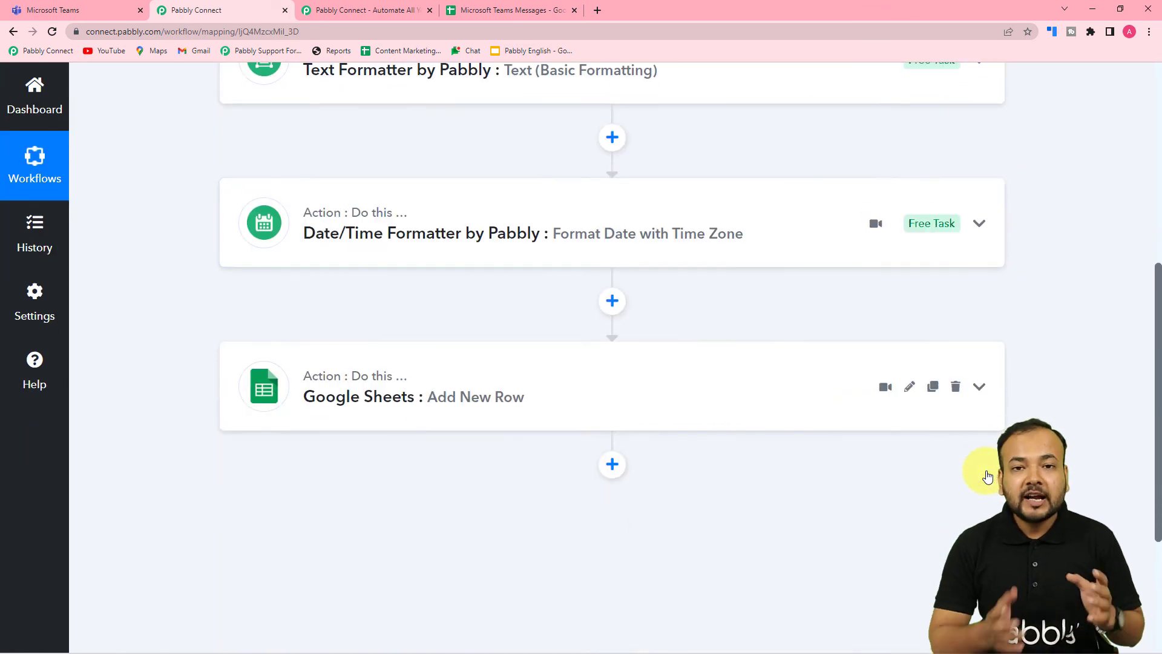